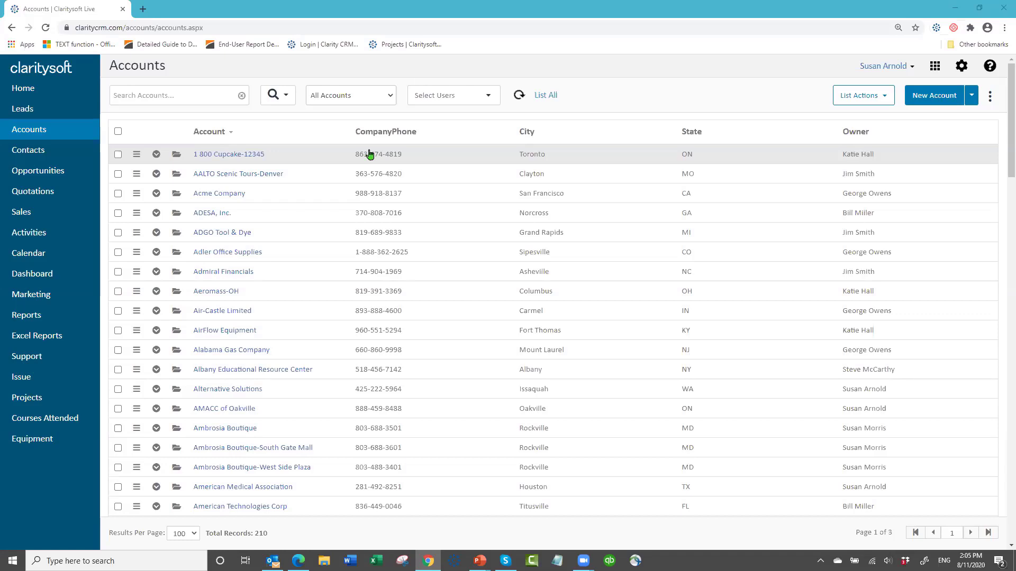
# - Open the 1 800 Cupcake account record and view its Closed Activities tab
pyautogui.click(176, 155)
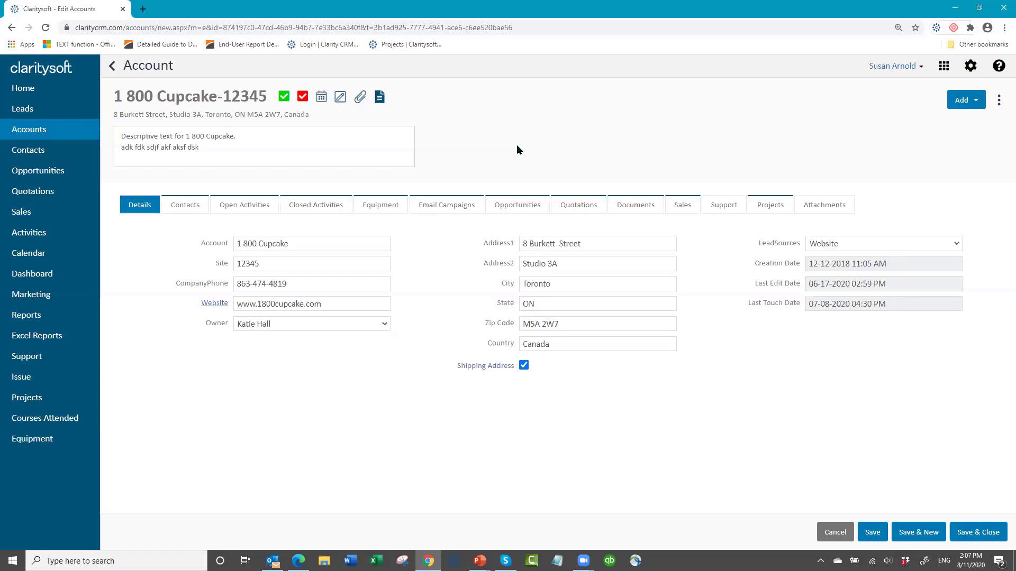
pyautogui.click(316, 205)
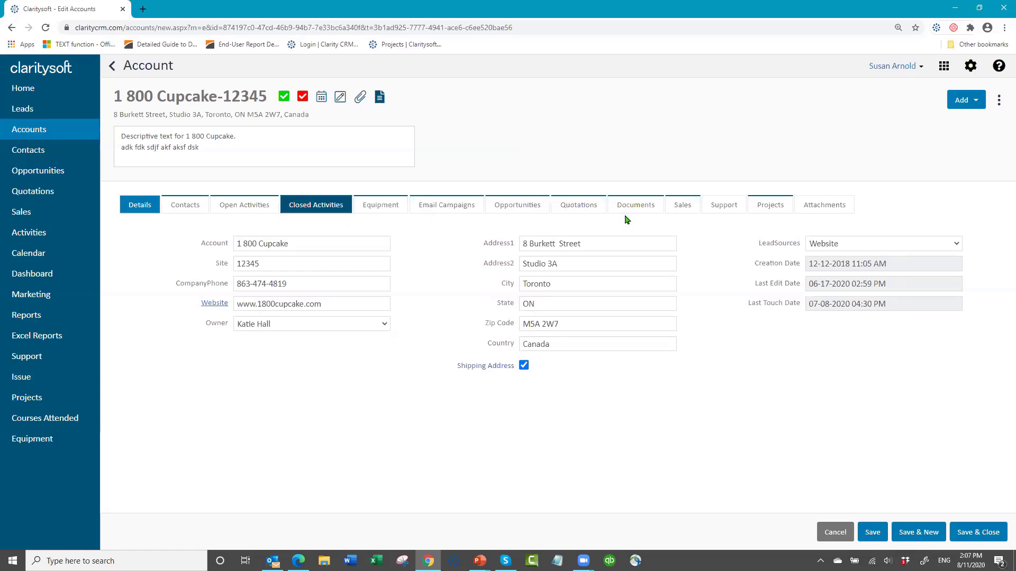
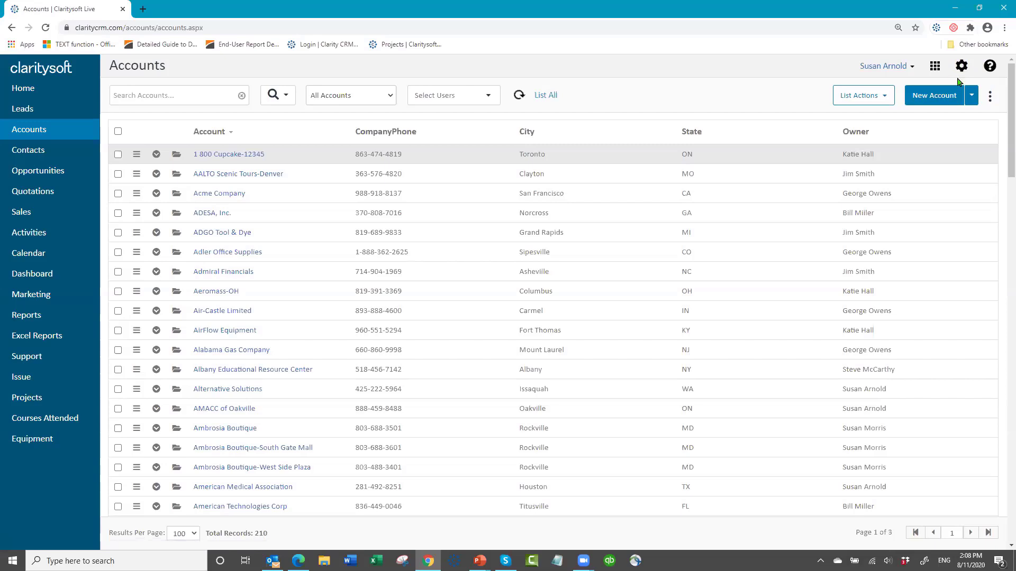
# - Open the settings area from the gear icon on the Accounts page
pyautogui.click(962, 68)
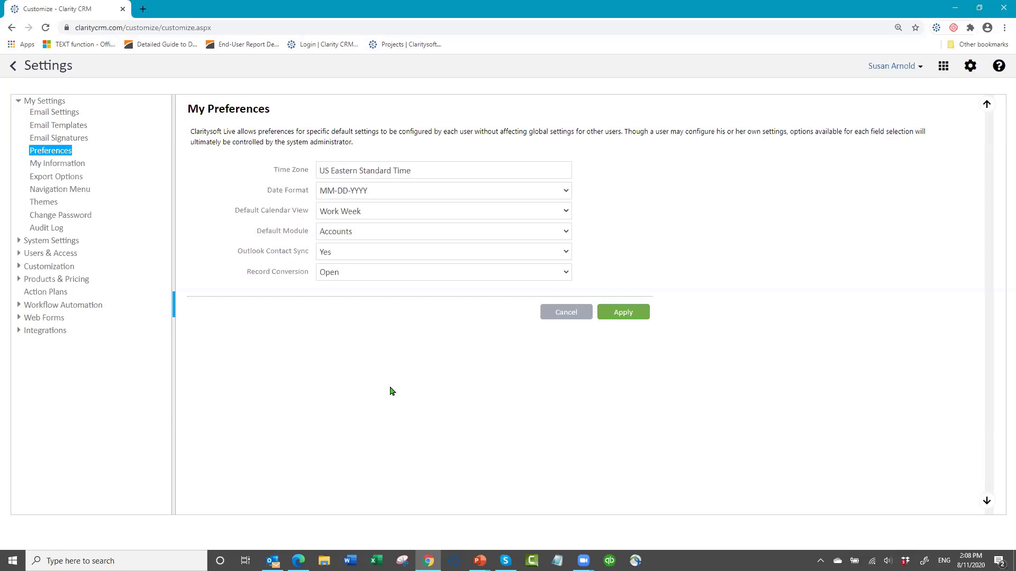
# - Show My Preferences with Time Zone, Date Format and Record Conversion settings
pyautogui.click(46, 102)
# - Return to My Settings and list the MM-DD-YYYY, YYYY-MM-DD and DD-MM-YYYY date formats
pyautogui.click(50, 239)
pyautogui.click(57, 102)
pyautogui.click(545, 193)
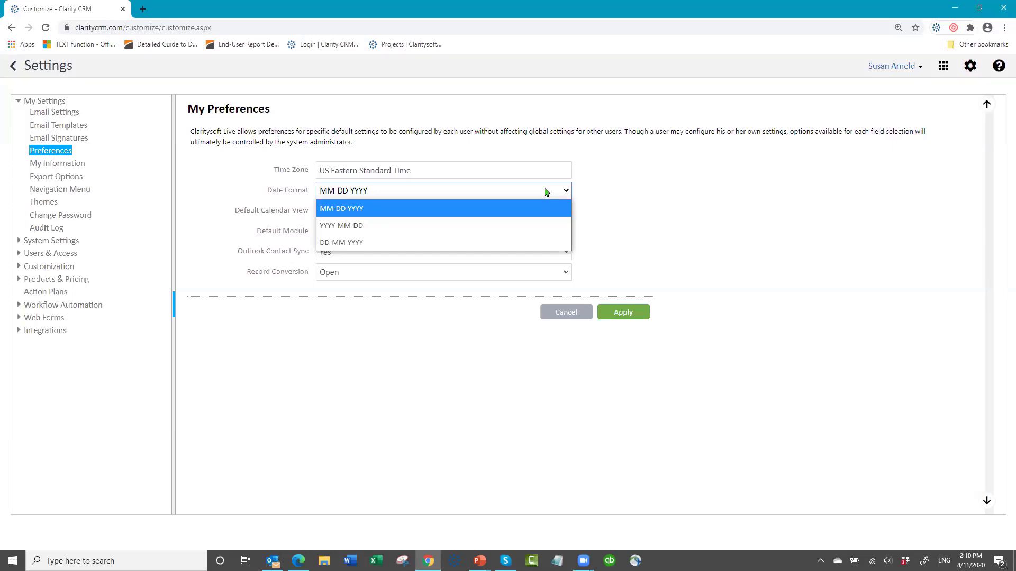
# - Leave Date Format at MM-DD-YYYY and list the Day through Agenda calendar views
pyautogui.click(430, 192)
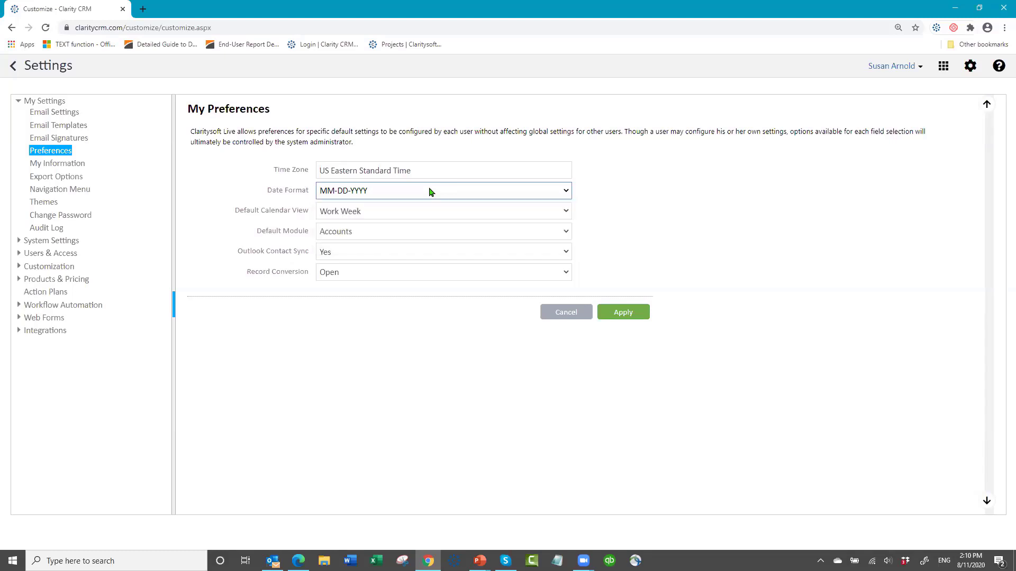
pyautogui.click(560, 192)
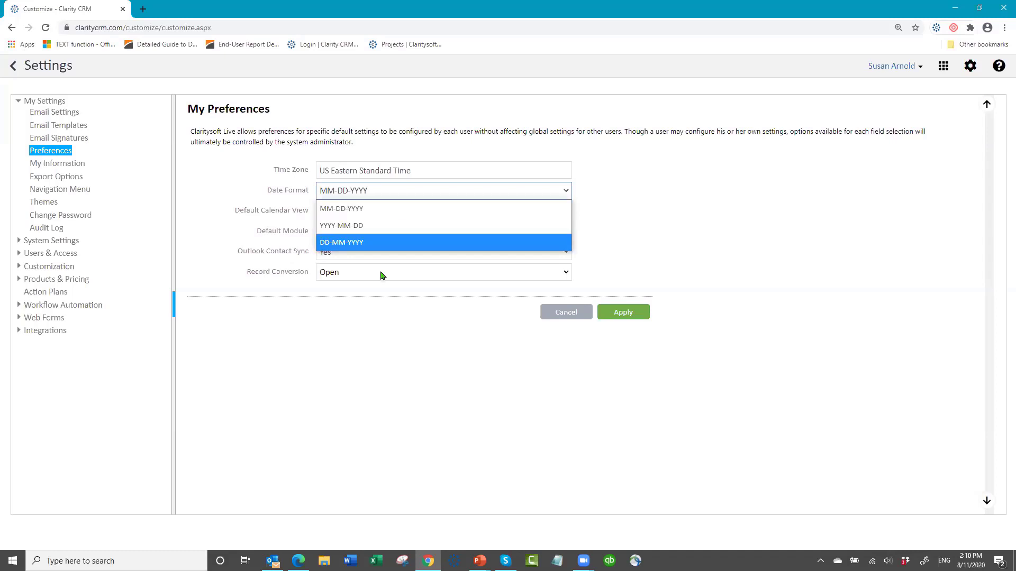
pyautogui.click(417, 194)
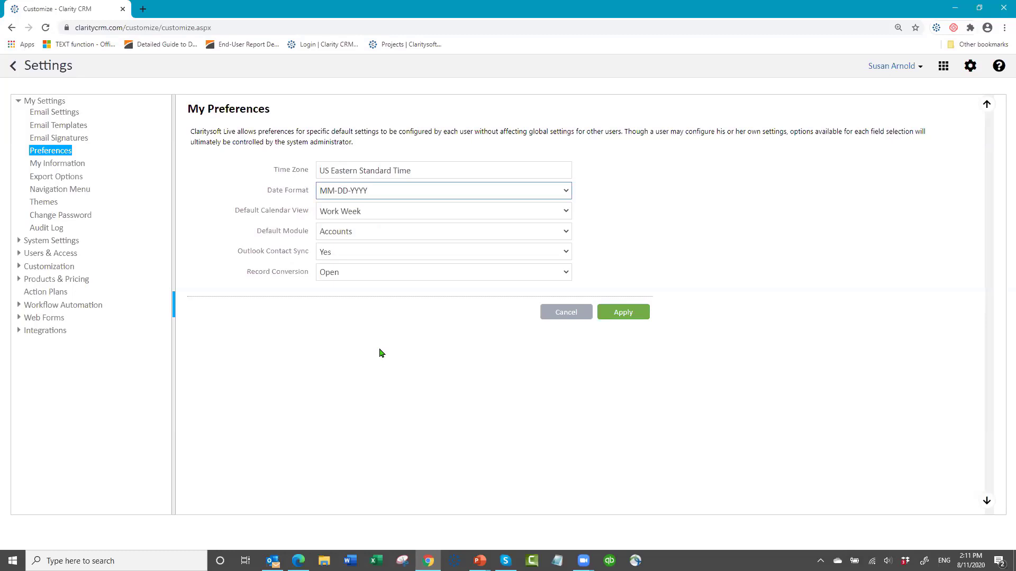
pyautogui.click(393, 212)
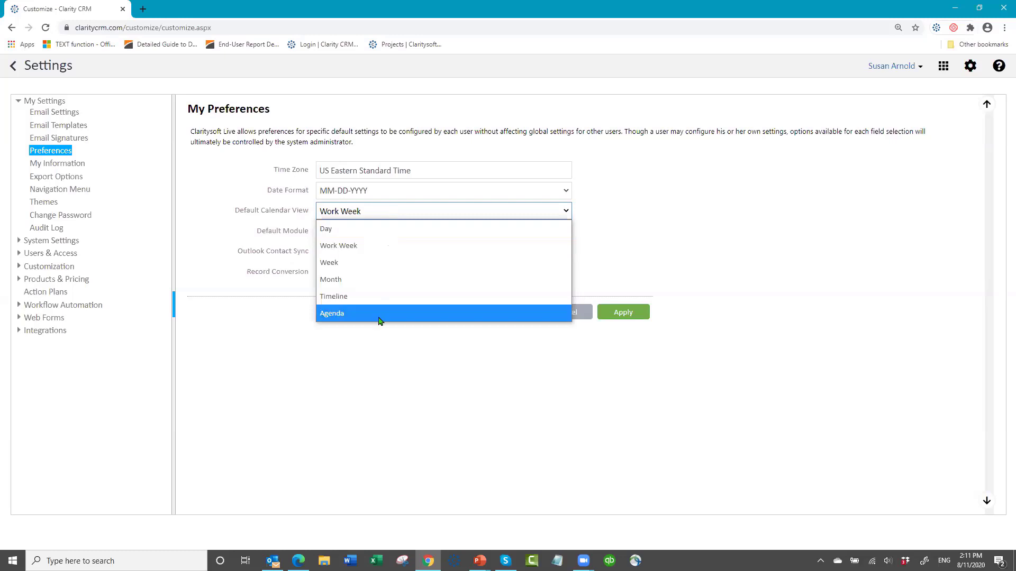
# - Keep Work Week as calendar view and browse the Default Module list, leaving Accounts
pyautogui.click(372, 212)
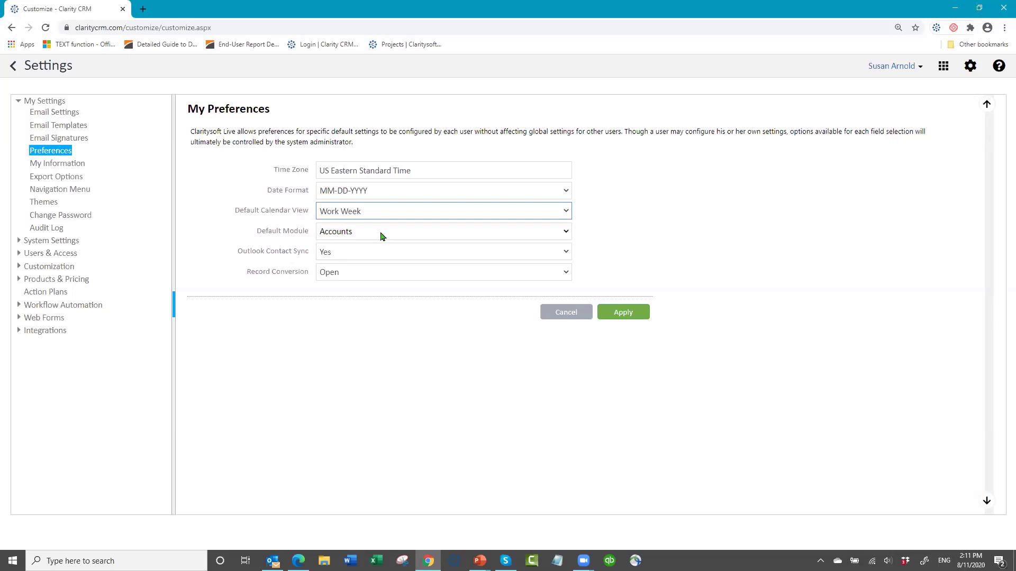
pyautogui.click(382, 236)
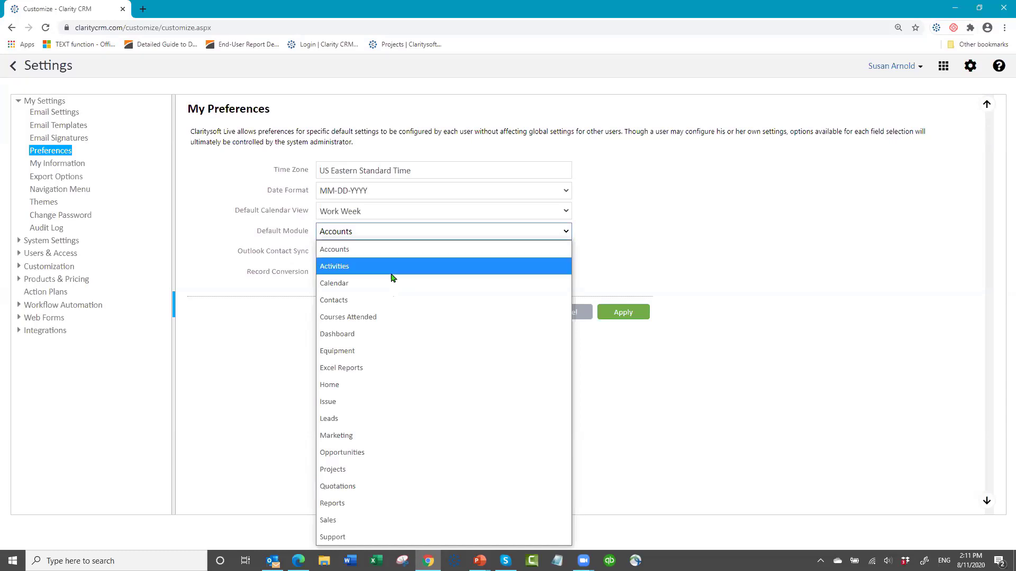
pyautogui.click(395, 234)
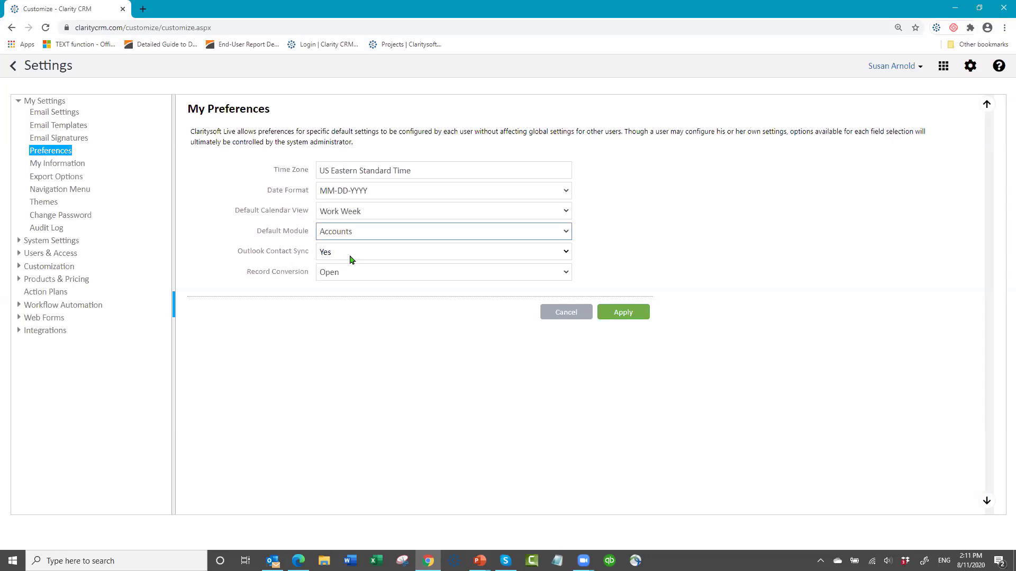
pyautogui.click(421, 235)
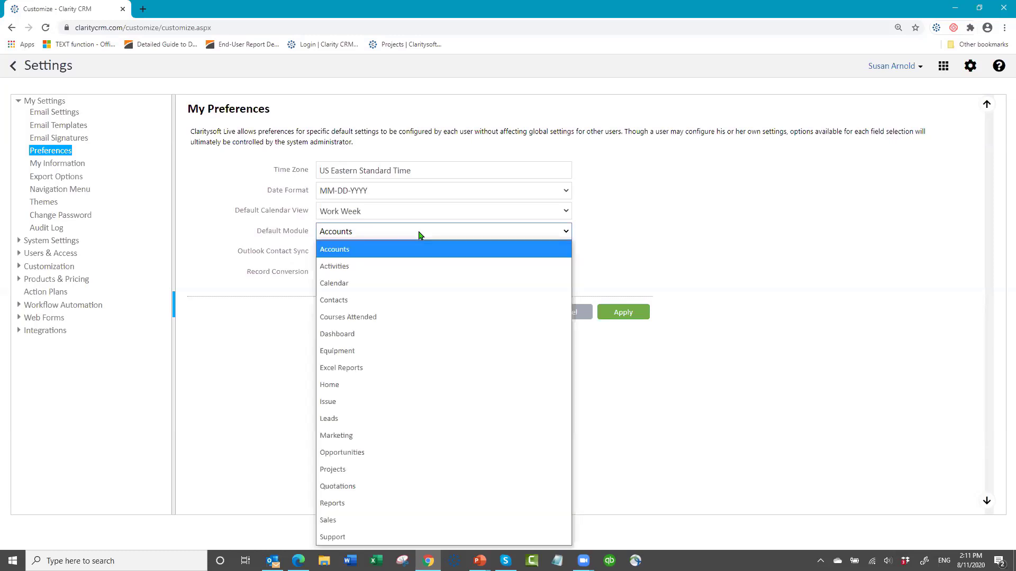
pyautogui.click(421, 235)
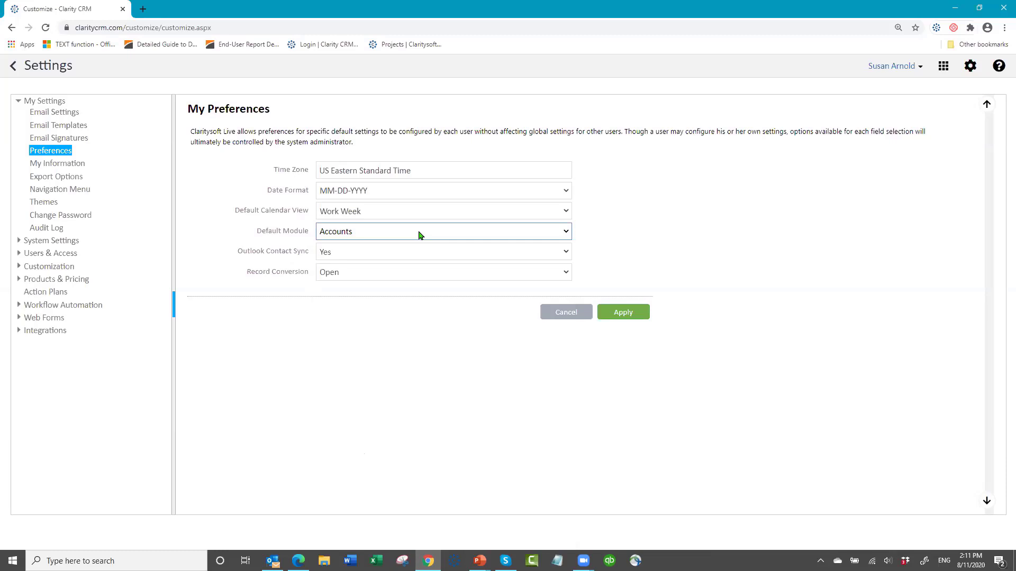
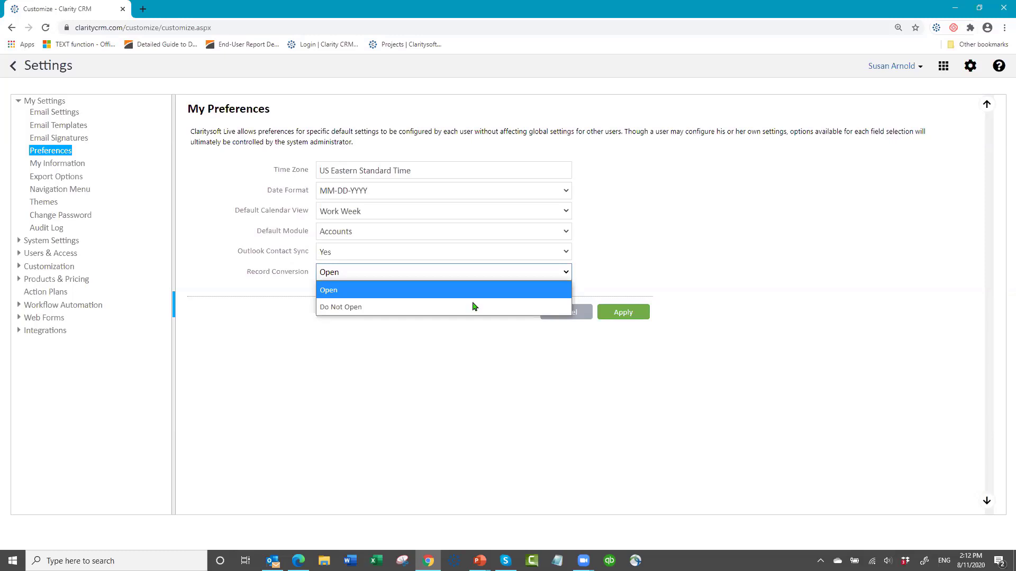
# - Keep Record Conversion set to Open and apply the My Preferences settings
pyautogui.click(405, 278)
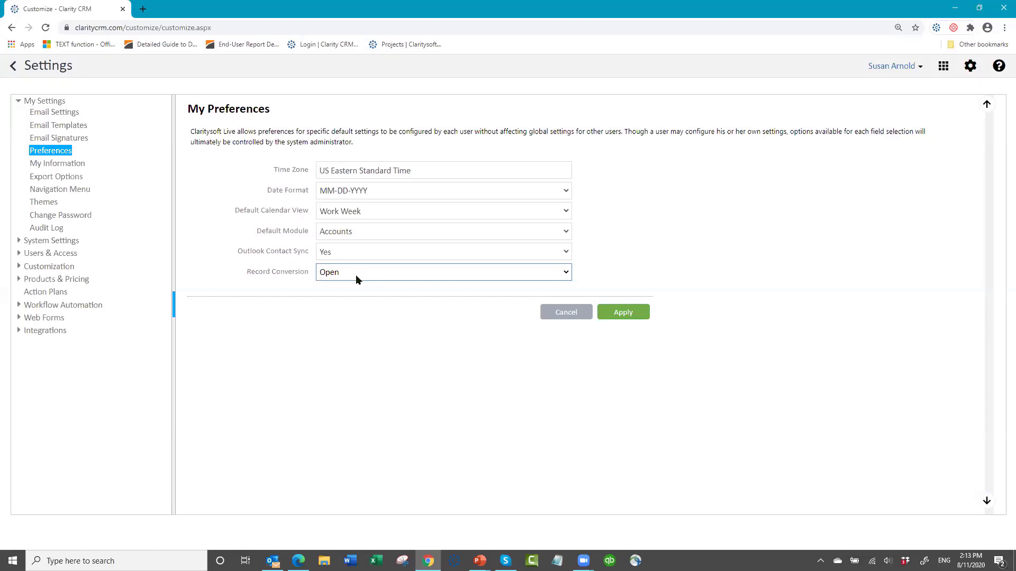
pyautogui.click(553, 274)
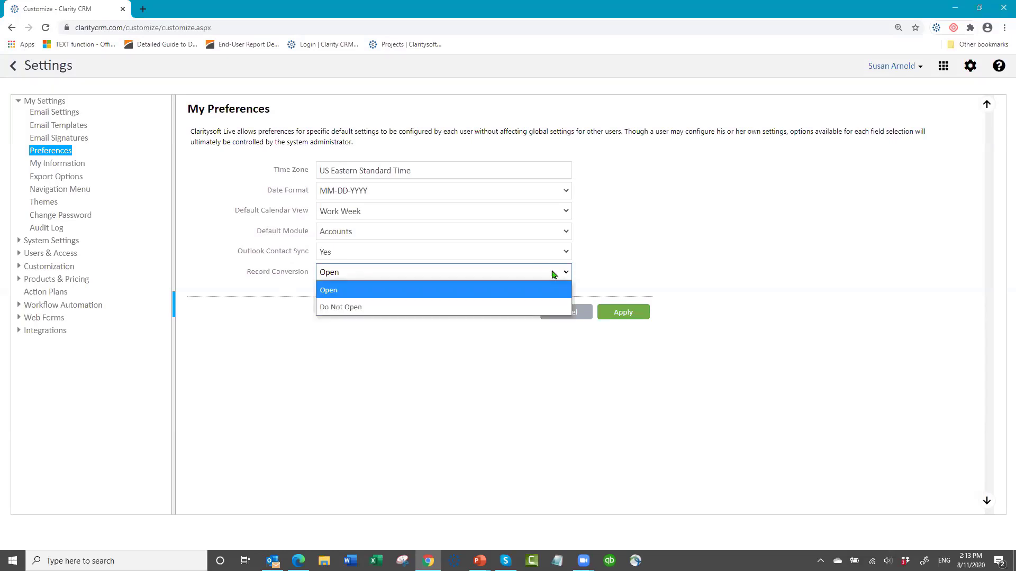
pyautogui.click(493, 272)
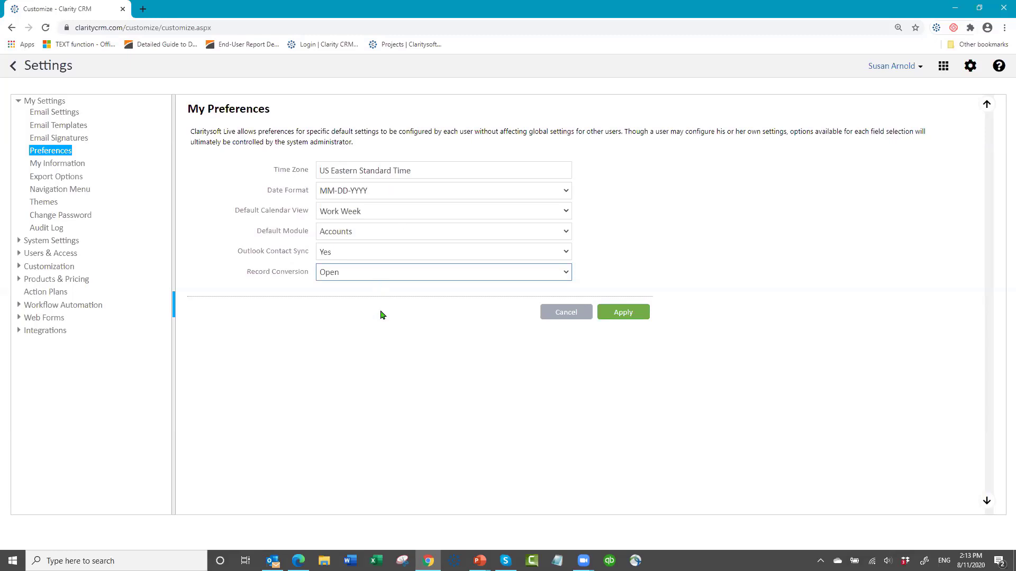
pyautogui.click(627, 316)
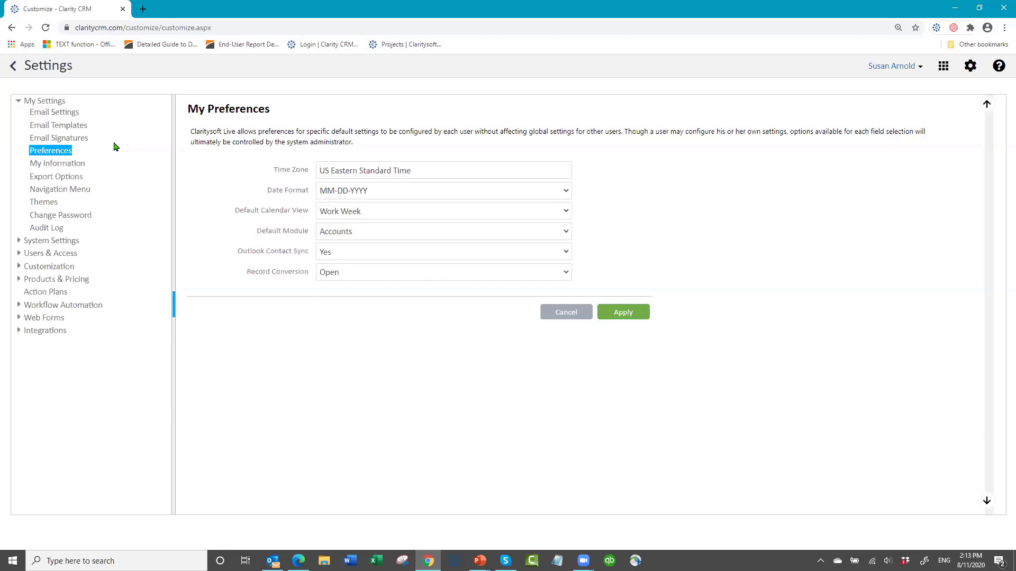
# - Open the third email signature, toggle Default on and off, then cancel, keeping Daily Perk default
pyautogui.click(71, 139)
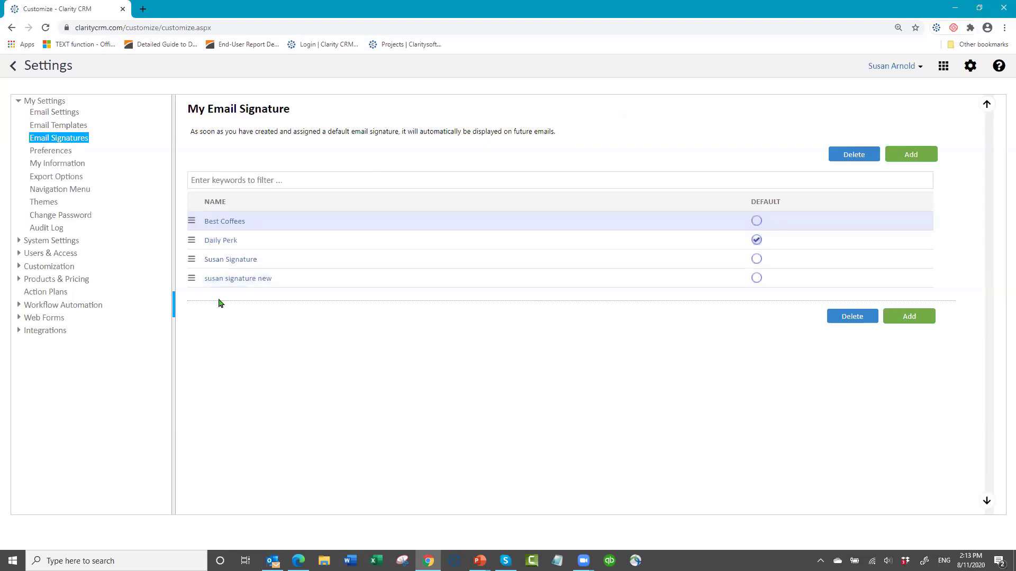
pyautogui.click(223, 262)
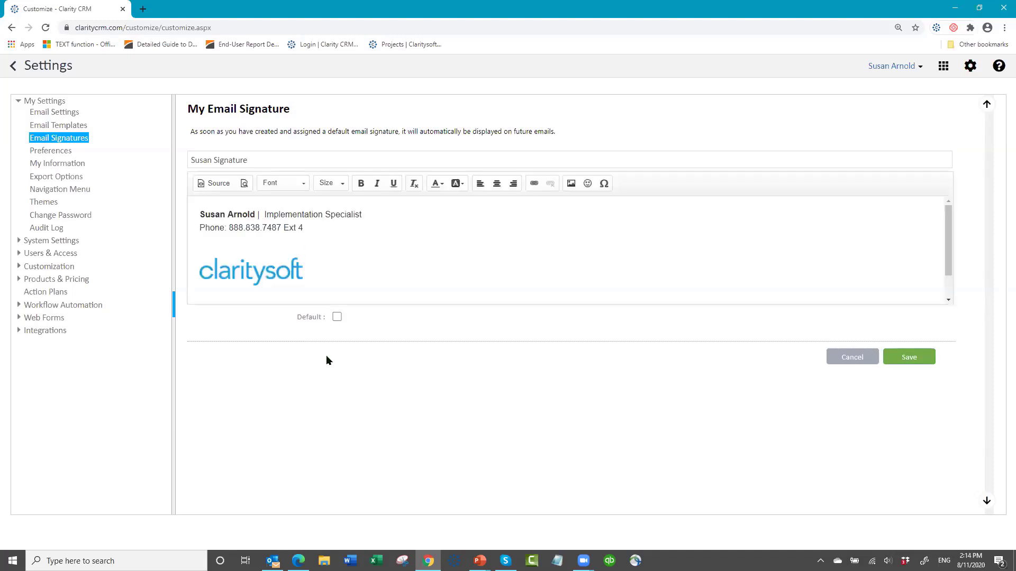
pyautogui.click(336, 317)
pyautogui.click(337, 316)
pyautogui.click(852, 358)
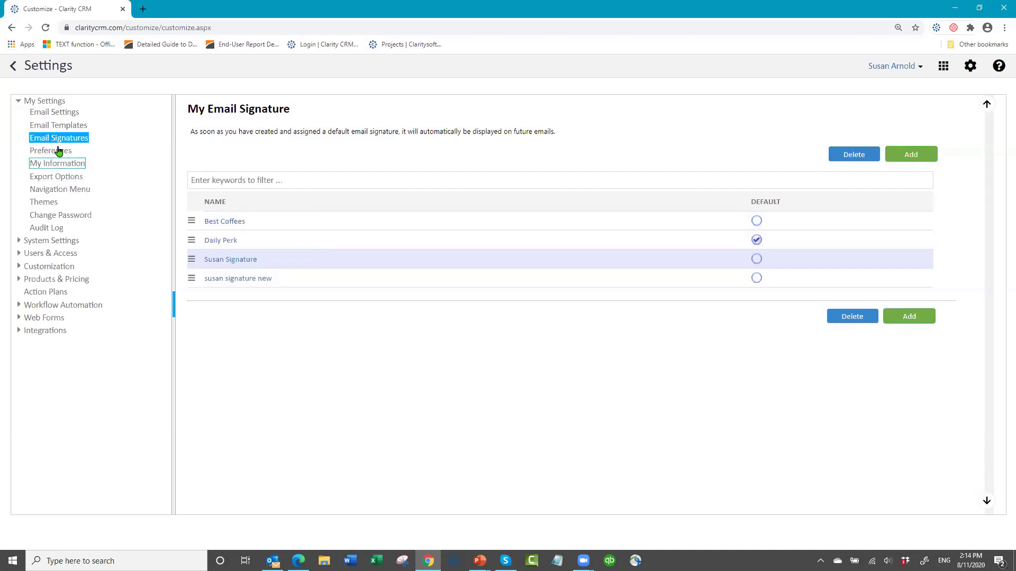
# - Look over the My Information form, then go to the Export Options settings
pyautogui.click(55, 165)
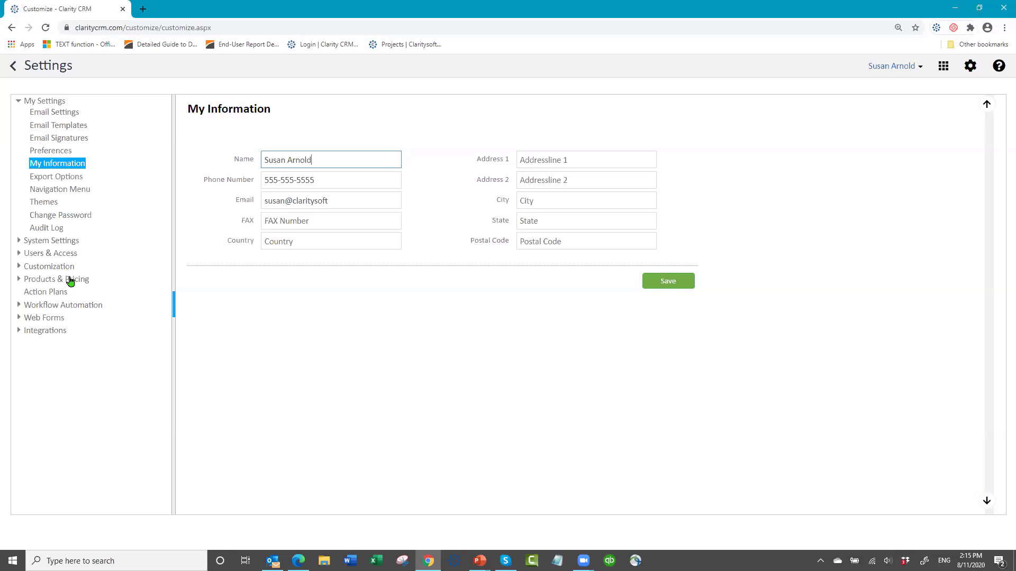
pyautogui.click(75, 180)
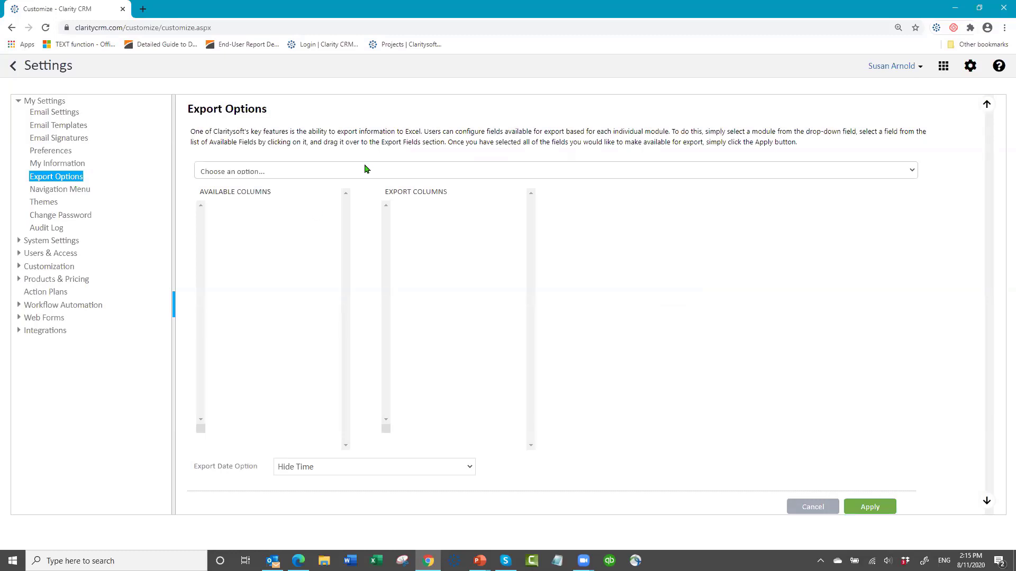
# - Choose Accounts in Export Options to review its columns, then bring up My Themes
pyautogui.click(365, 170)
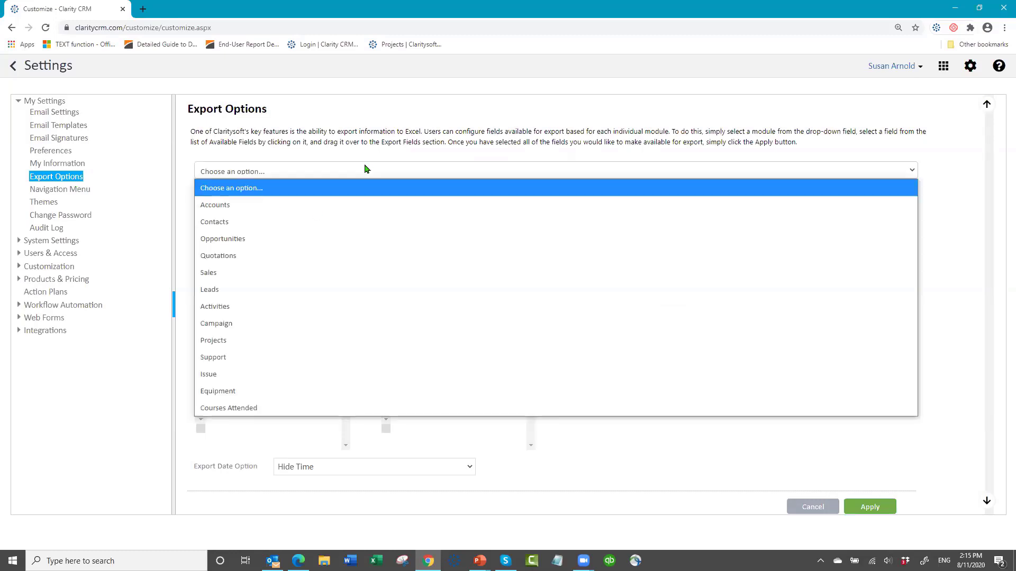
pyautogui.click(218, 207)
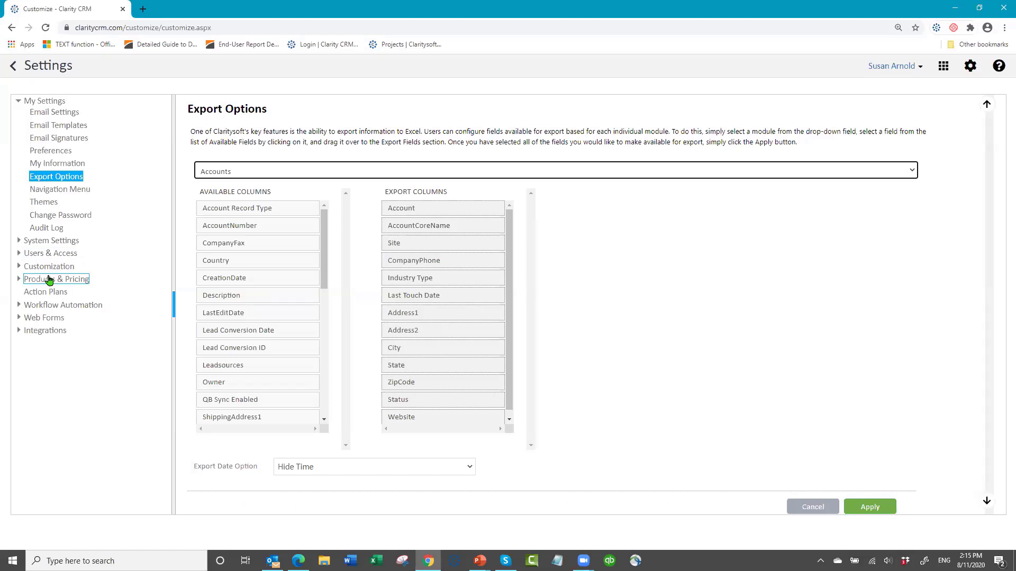
pyautogui.click(44, 203)
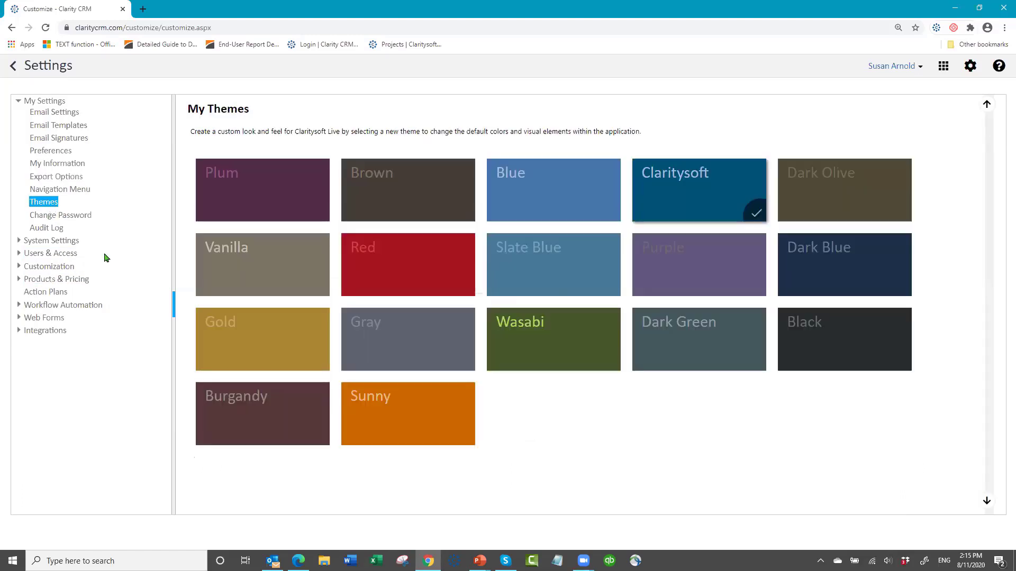
# - Open the Change Password form from the My Settings navigation
pyautogui.click(77, 223)
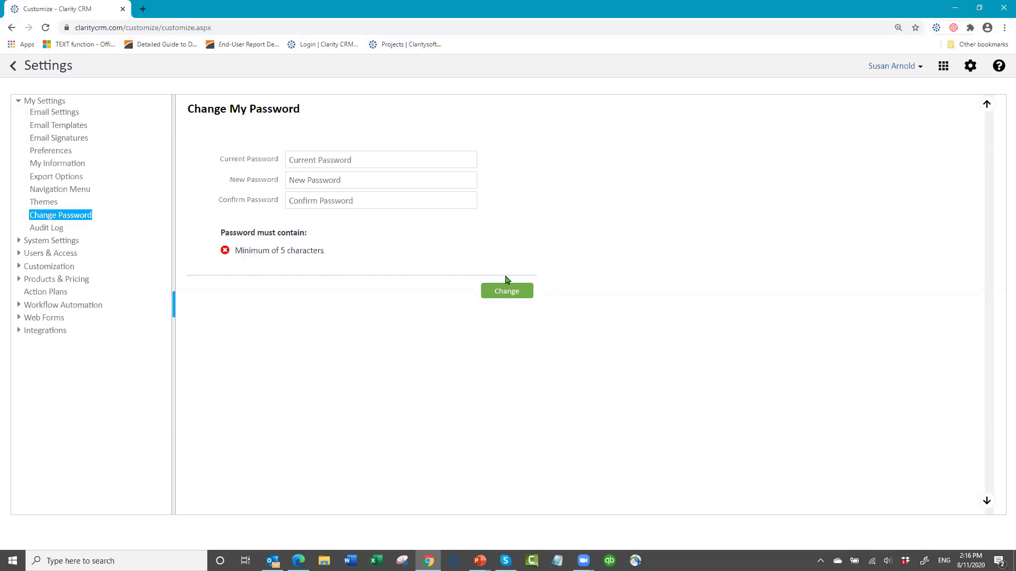
# - Go to the Audit Log page under My Settings
pyautogui.click(44, 112)
pyautogui.click(59, 222)
pyautogui.click(57, 230)
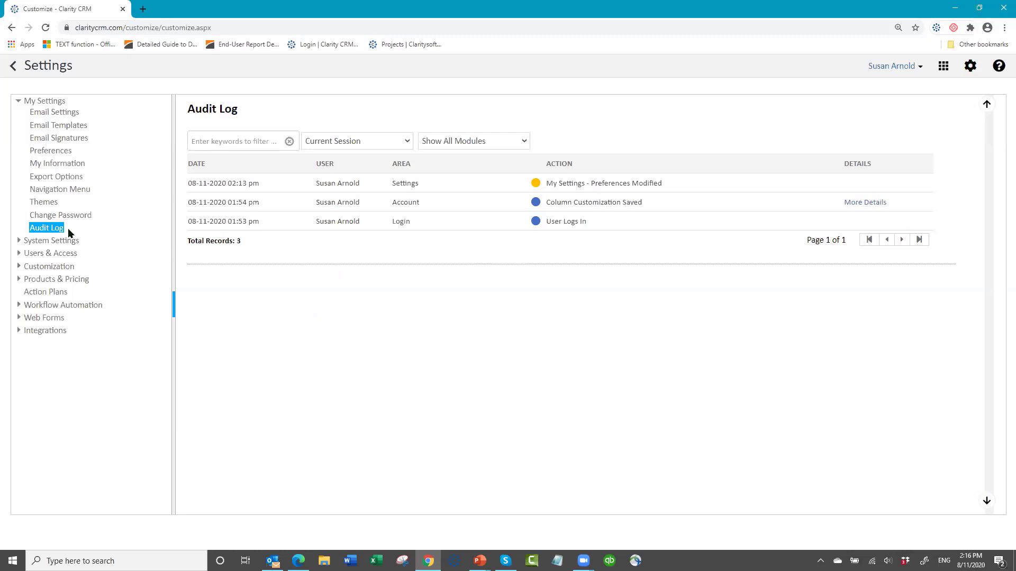
# - Filter the audit log to Last 2 Days for the current user (17 records) and collapse My Settings
pyautogui.click(409, 143)
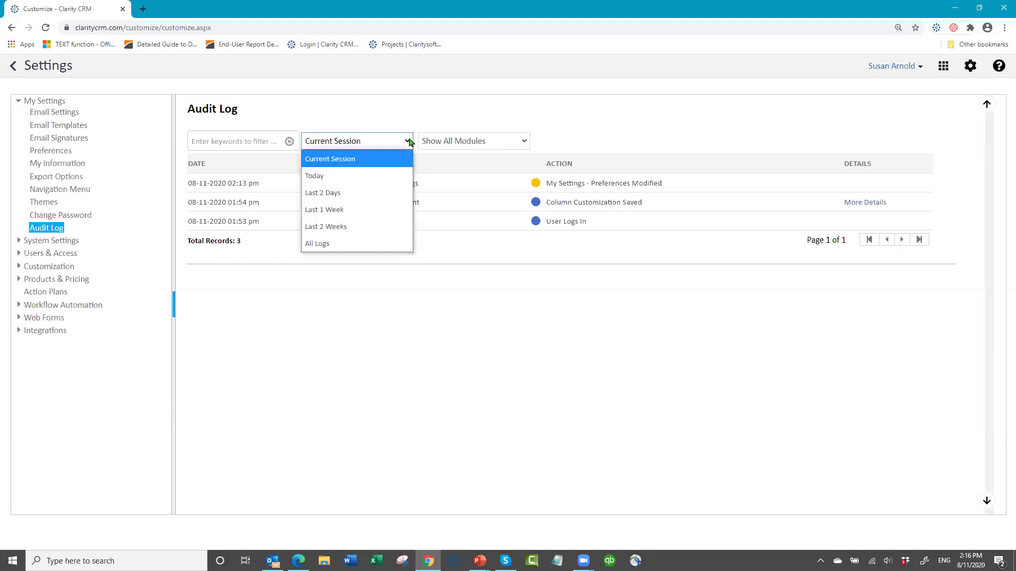
pyautogui.click(372, 191)
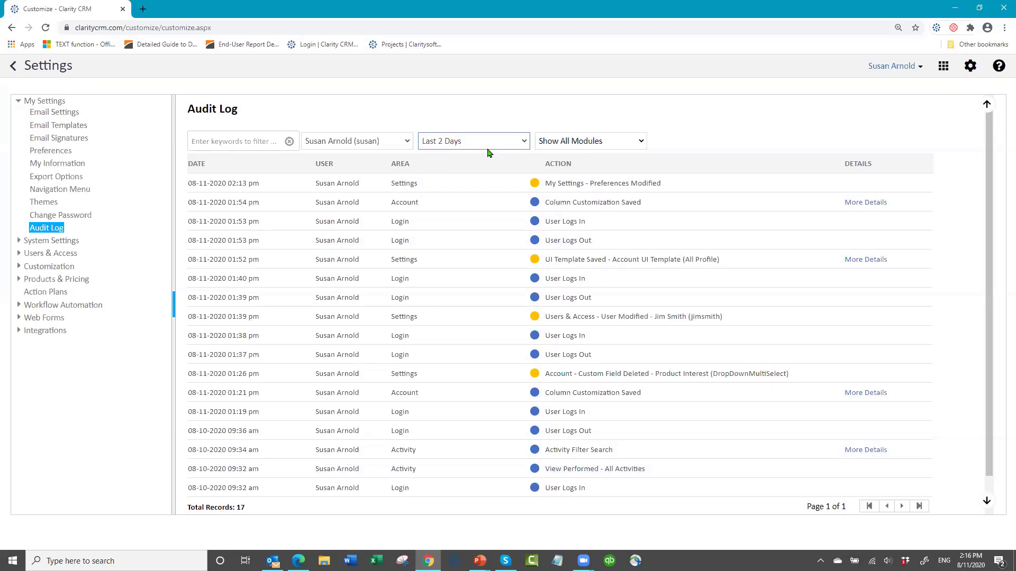
pyautogui.click(402, 141)
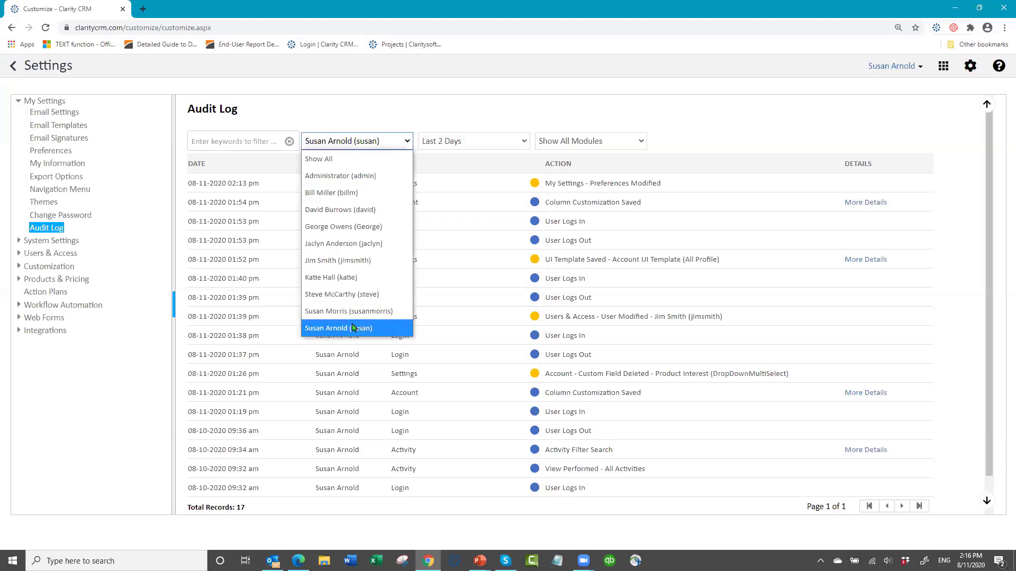
pyautogui.click(393, 142)
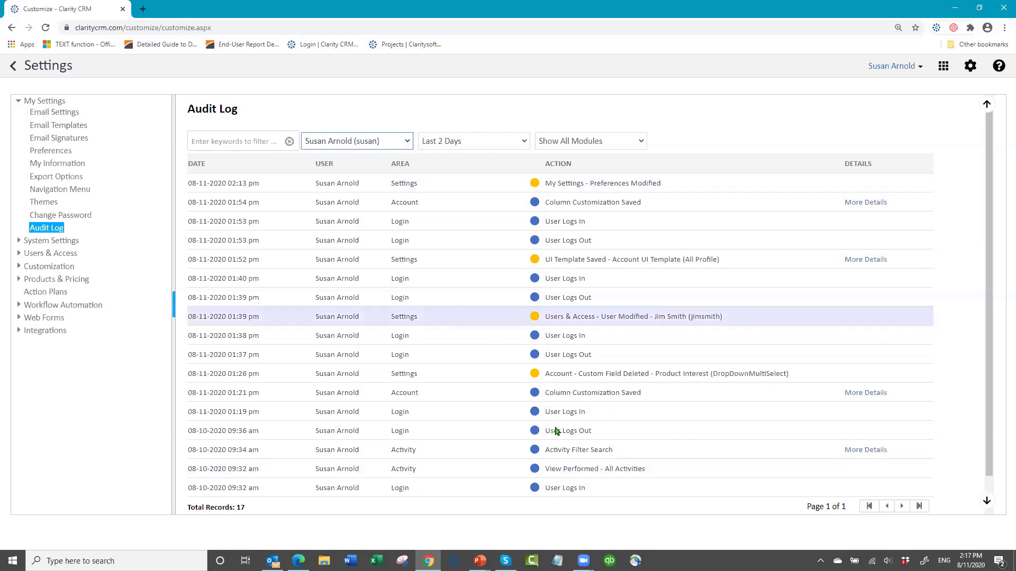
pyautogui.scroll(-2, 556, 431)
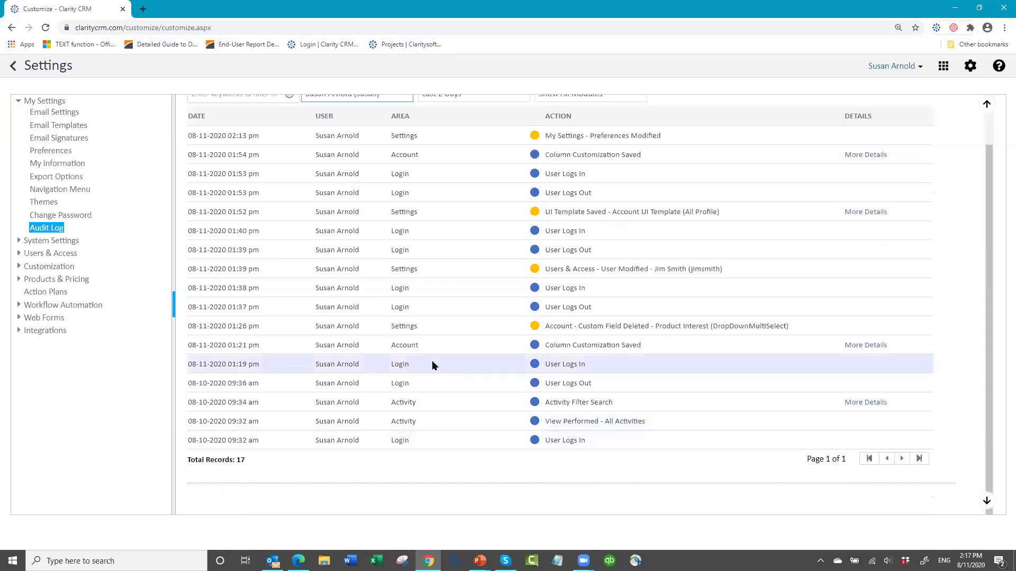
pyautogui.scroll(2, 428, 347)
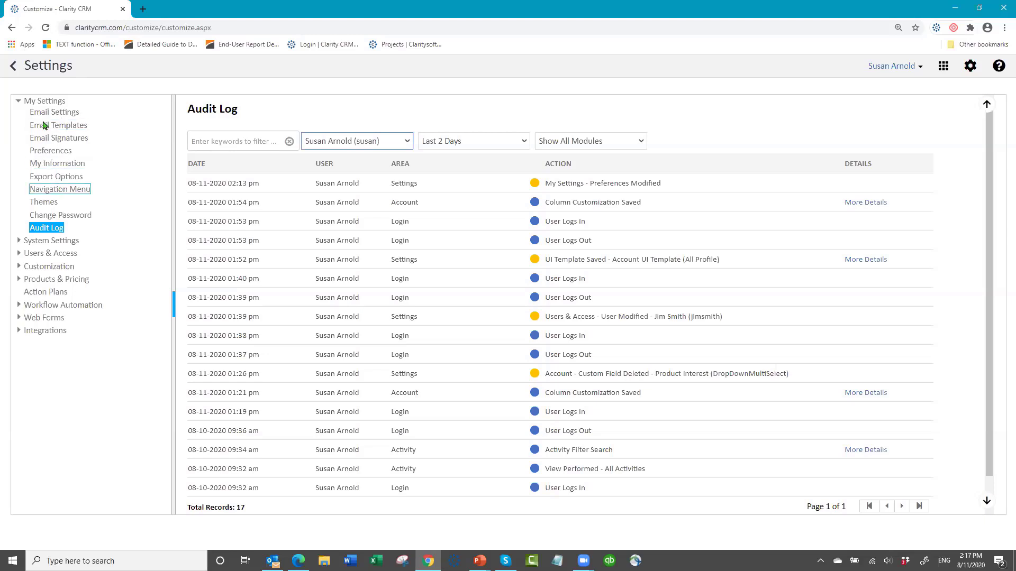
pyautogui.click(18, 104)
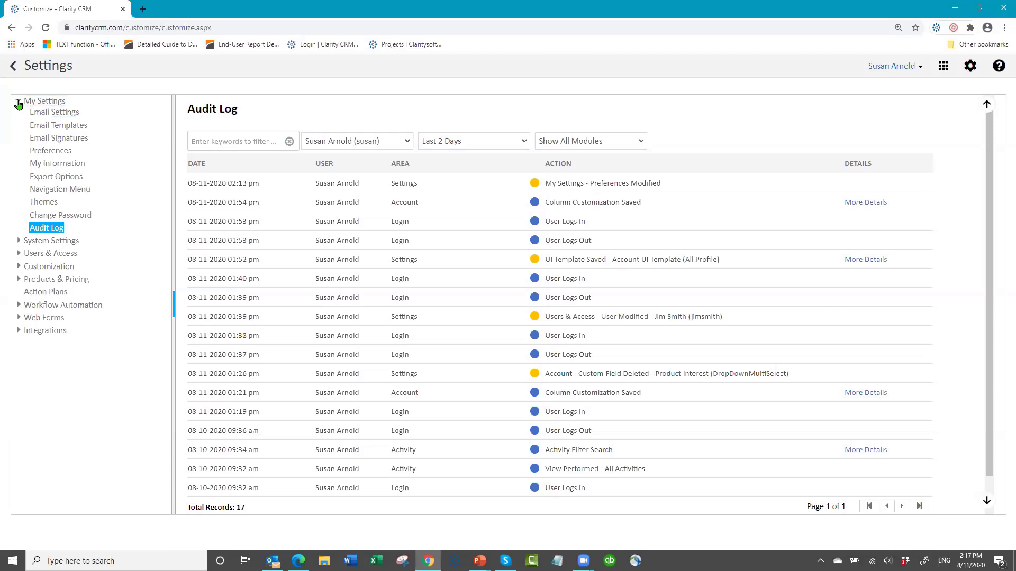
pyautogui.click(19, 102)
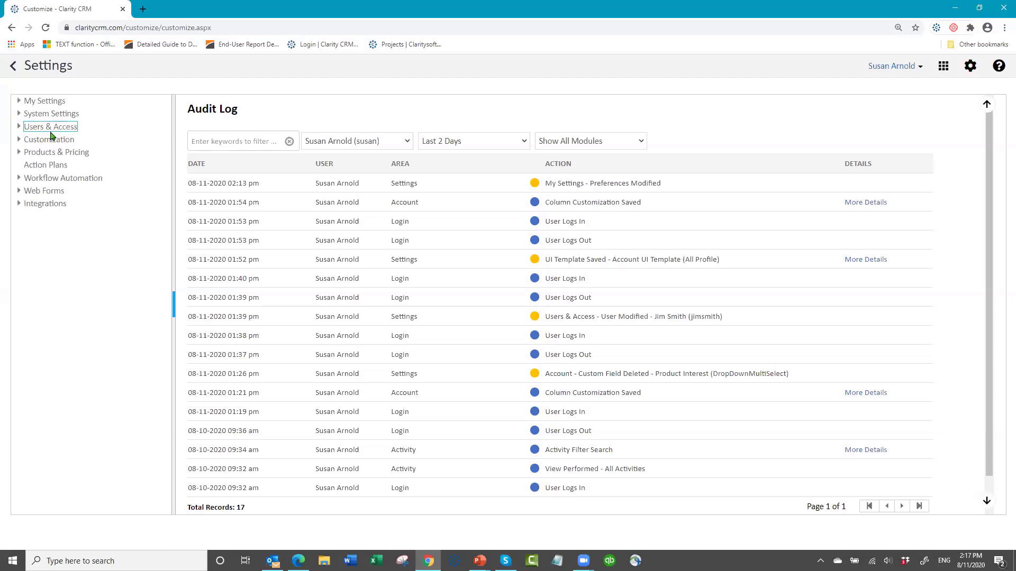
# - Expand the System Settings node to list its pages, General through Lead Sources
pyautogui.click(19, 114)
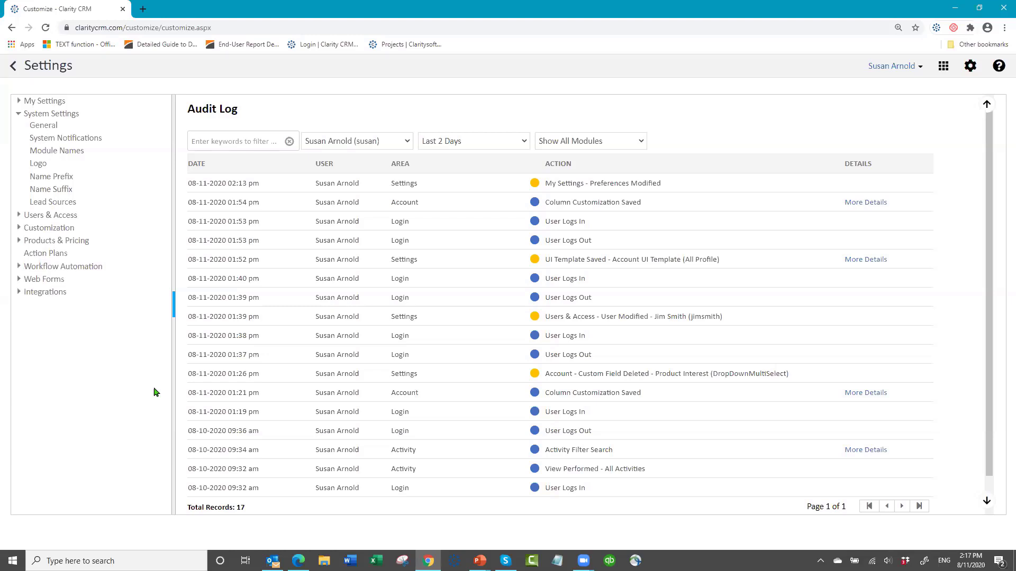
# - Open the General system settings and set the Time Zone to Central Standard Time
pyautogui.click(44, 127)
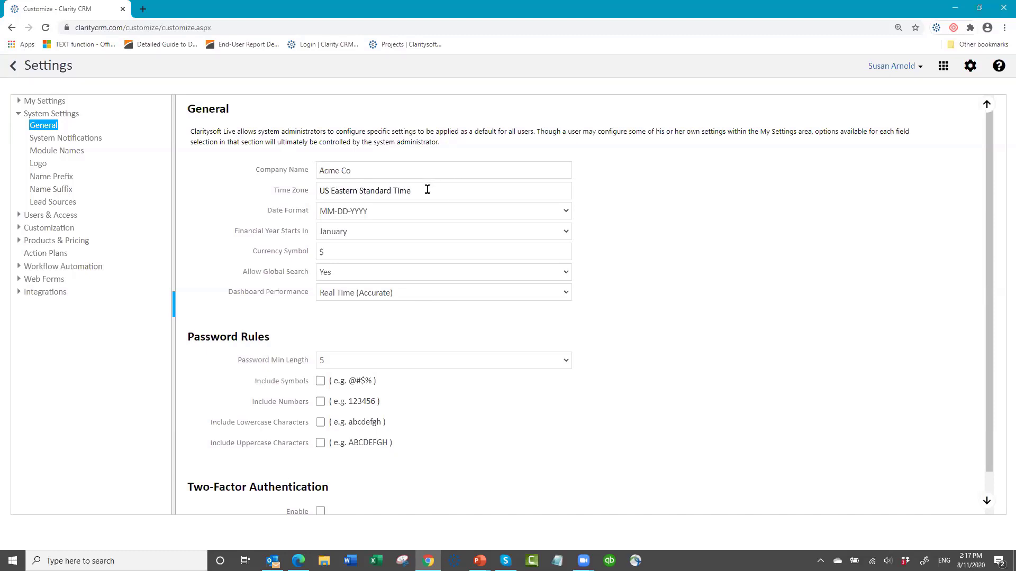
pyautogui.moveTo(411, 191); pyautogui.dragTo(299, 196)
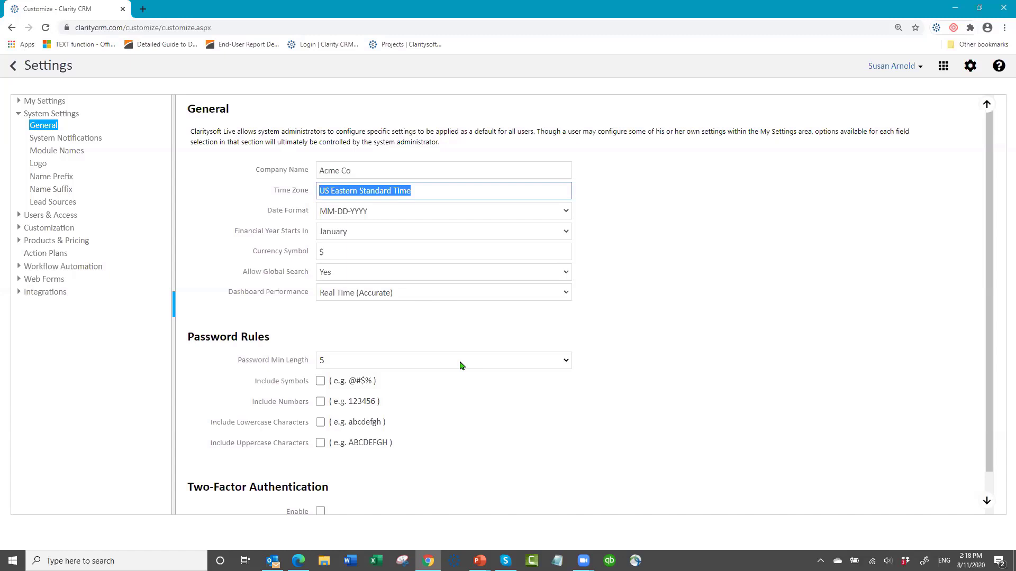
pyautogui.write('Central')
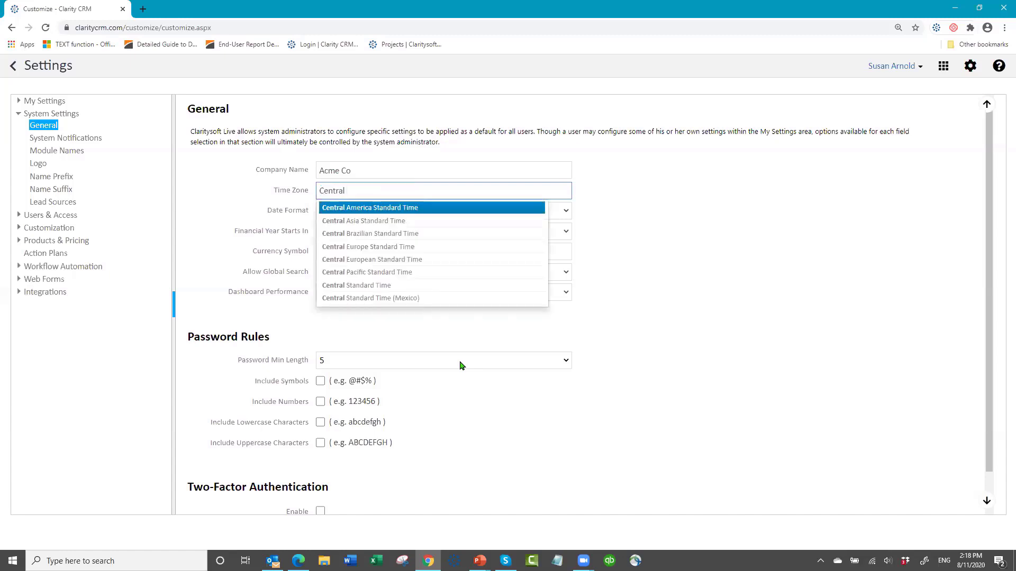
pyautogui.write(' Sta')
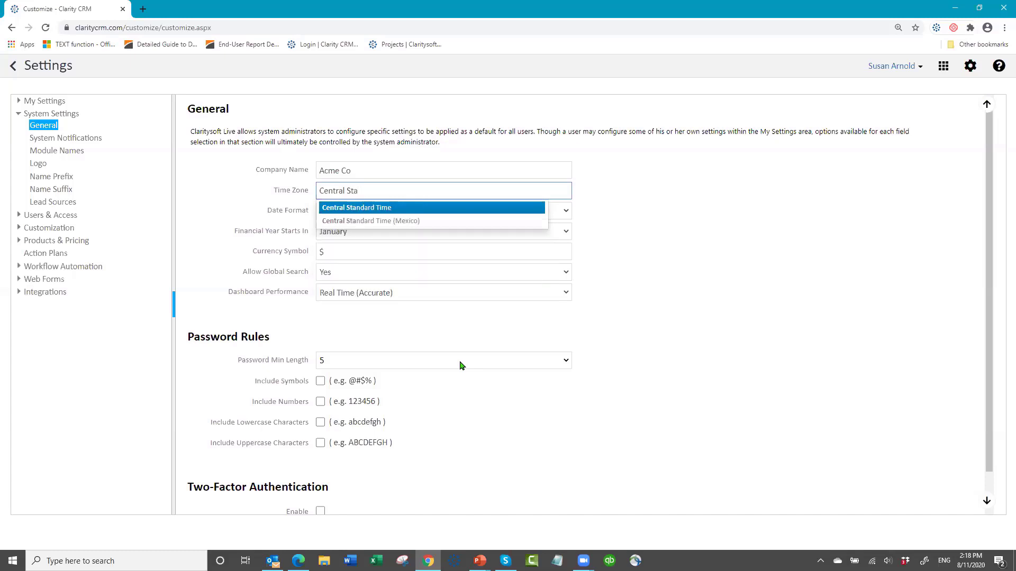
pyautogui.click(359, 210)
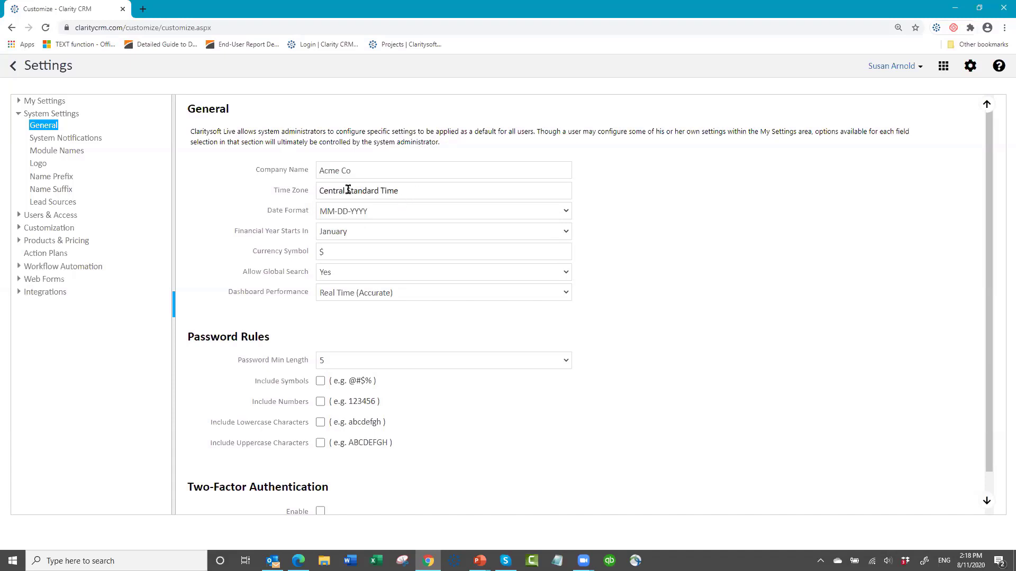
# - Change the Time Zone to Eastern Standard Time instead
pyautogui.moveTo(401, 192); pyautogui.dragTo(279, 204)
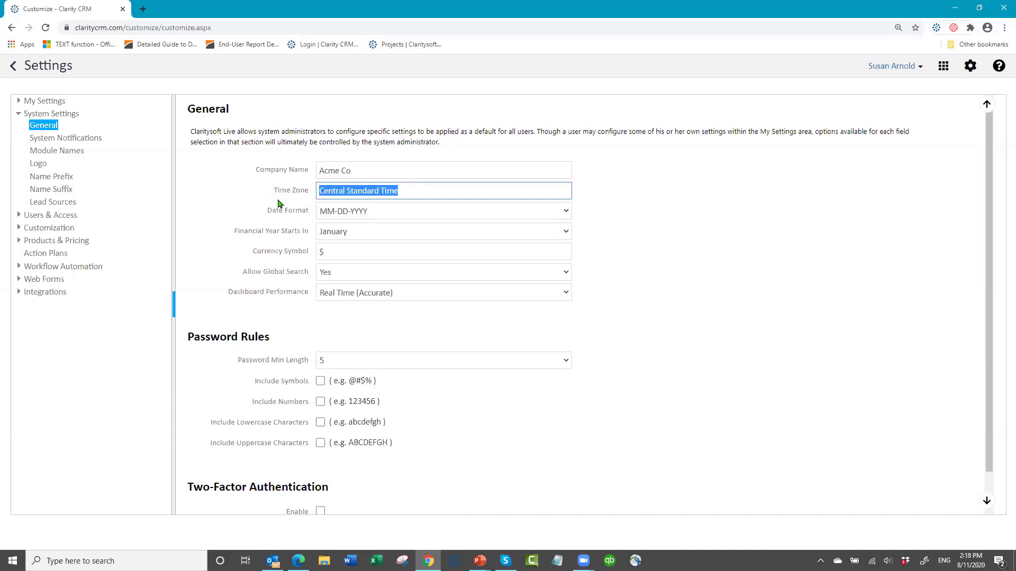
pyautogui.write('Es')
pyautogui.press('BackSpace')
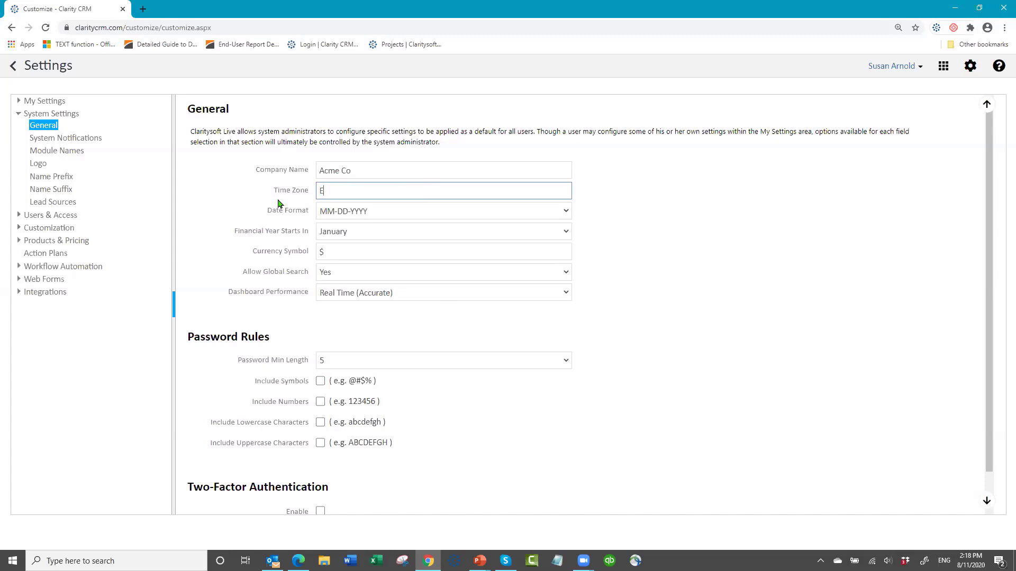
pyautogui.write('ast')
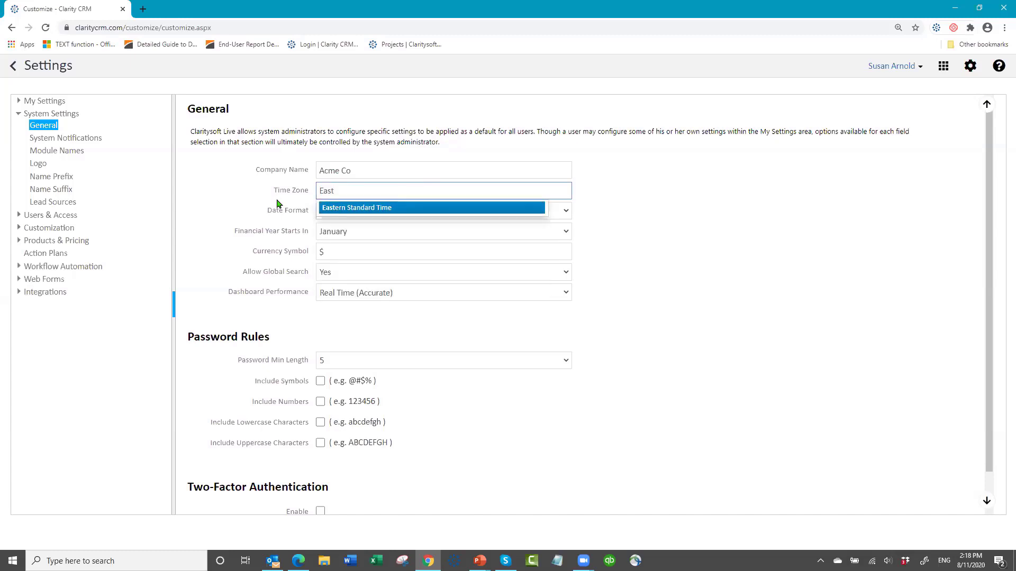
pyautogui.click(364, 208)
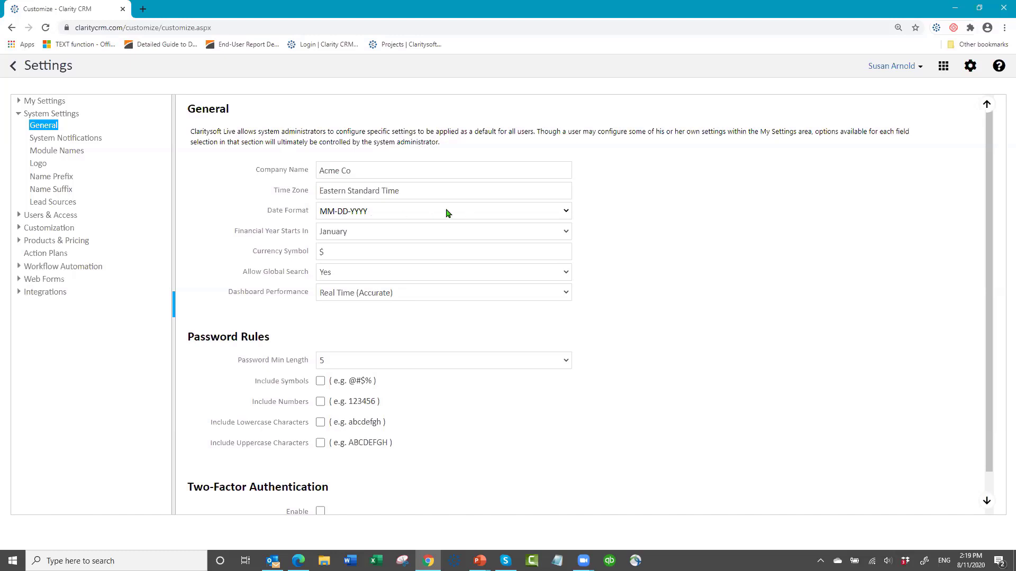
pyautogui.click(432, 234)
pyautogui.click(432, 233)
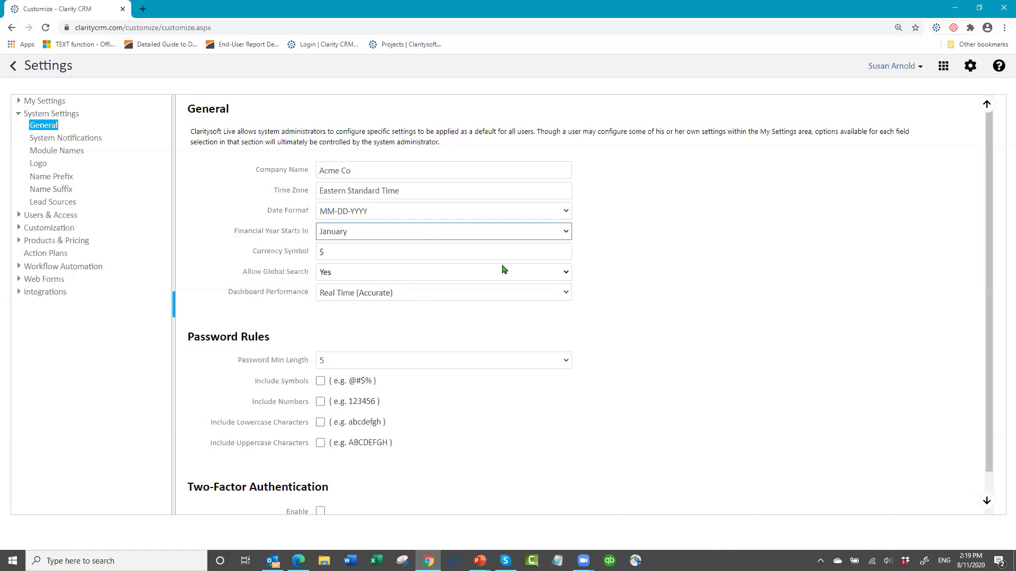
pyautogui.click(568, 273)
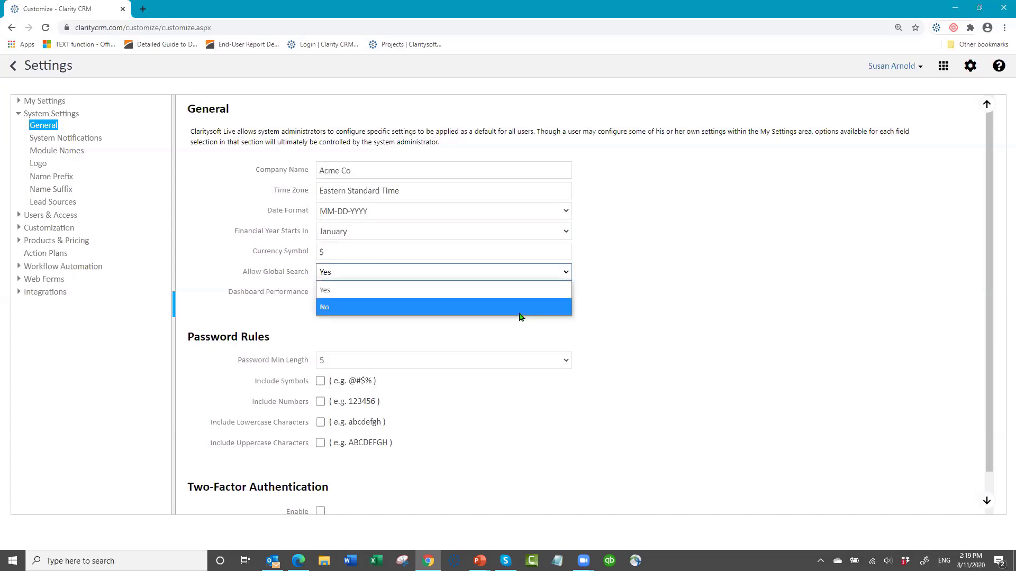
pyautogui.click(527, 273)
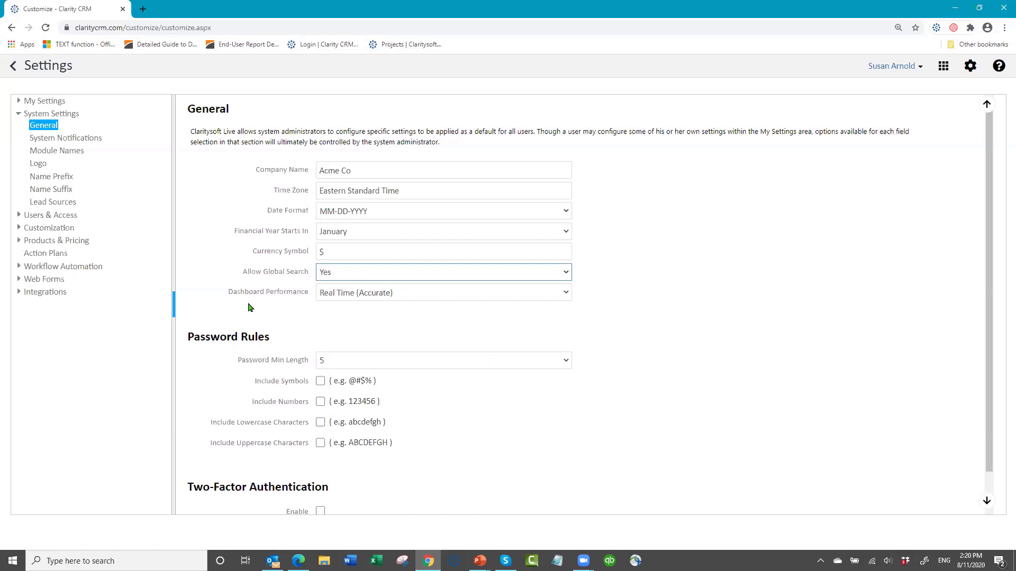
pyautogui.click(569, 295)
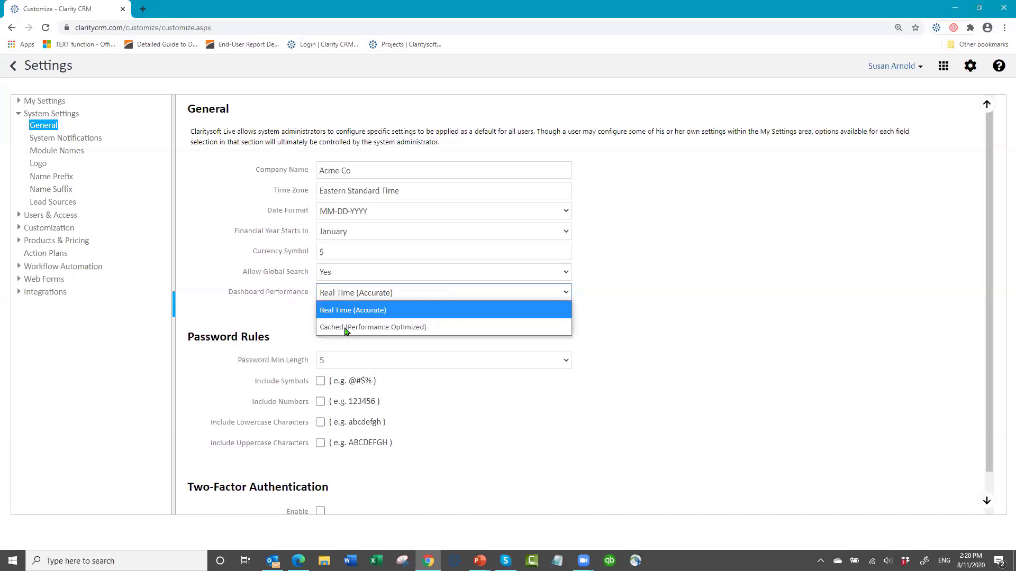
pyautogui.click(423, 293)
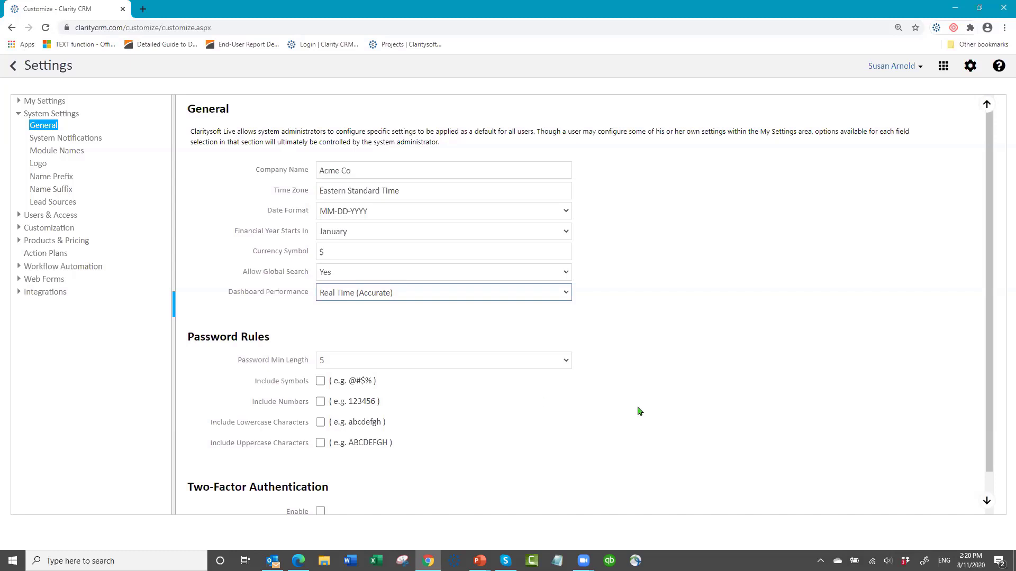
pyautogui.scroll(-1, 639, 412)
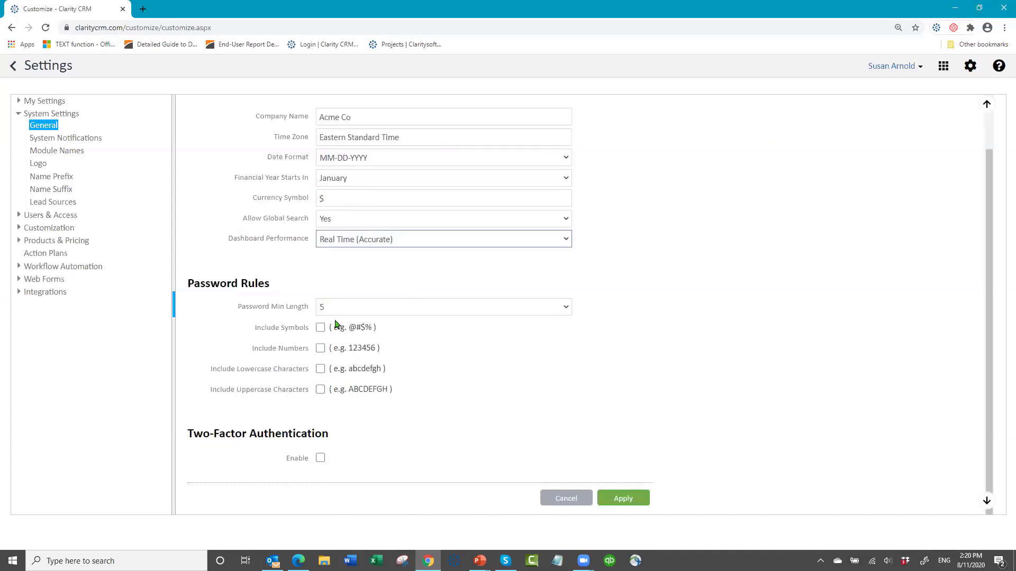
pyautogui.click(364, 307)
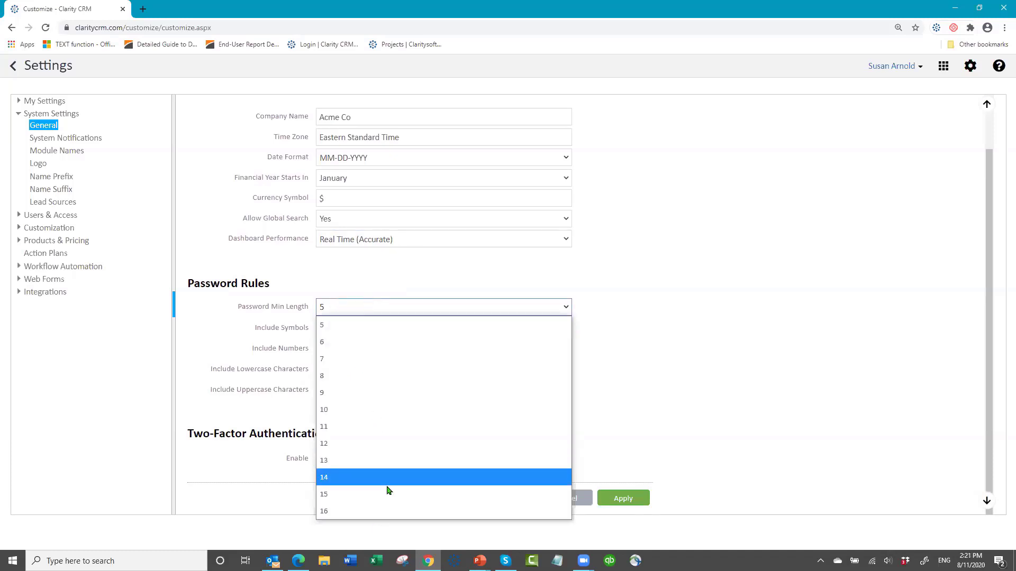
pyautogui.click(370, 306)
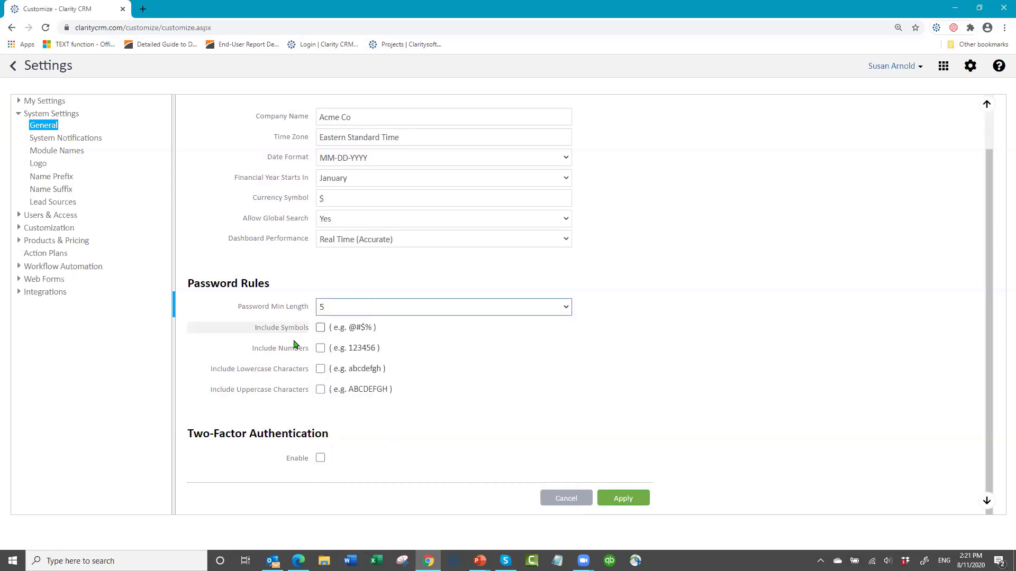
pyautogui.click(320, 328)
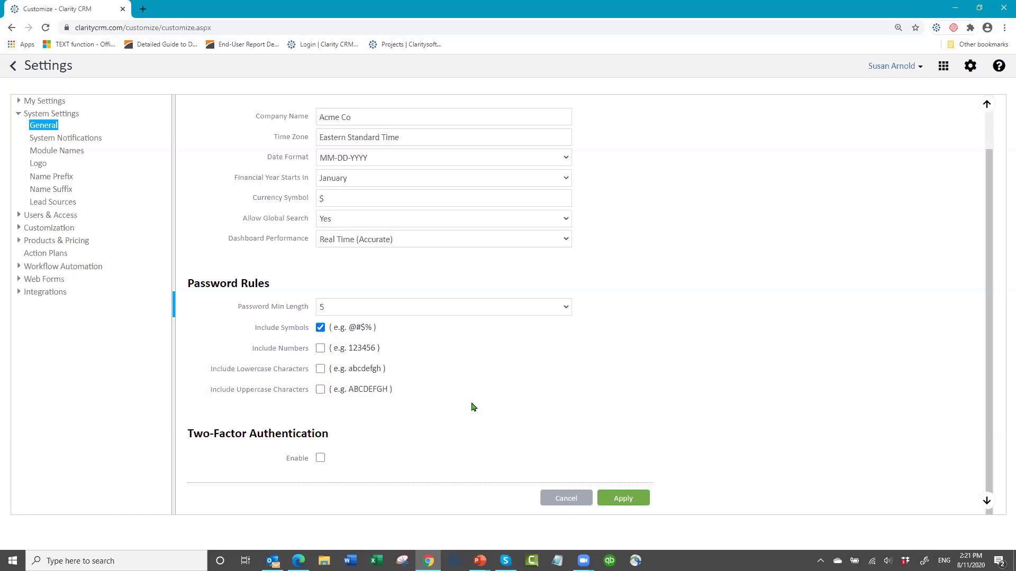
pyautogui.press('Tab')
pyautogui.press('Tab')
pyautogui.press('space')
pyautogui.click(320, 328)
pyautogui.click(320, 369)
# - Open System Notifications under System Settings to see the six notification email accounts
pyautogui.scroll(1, 710, 371)
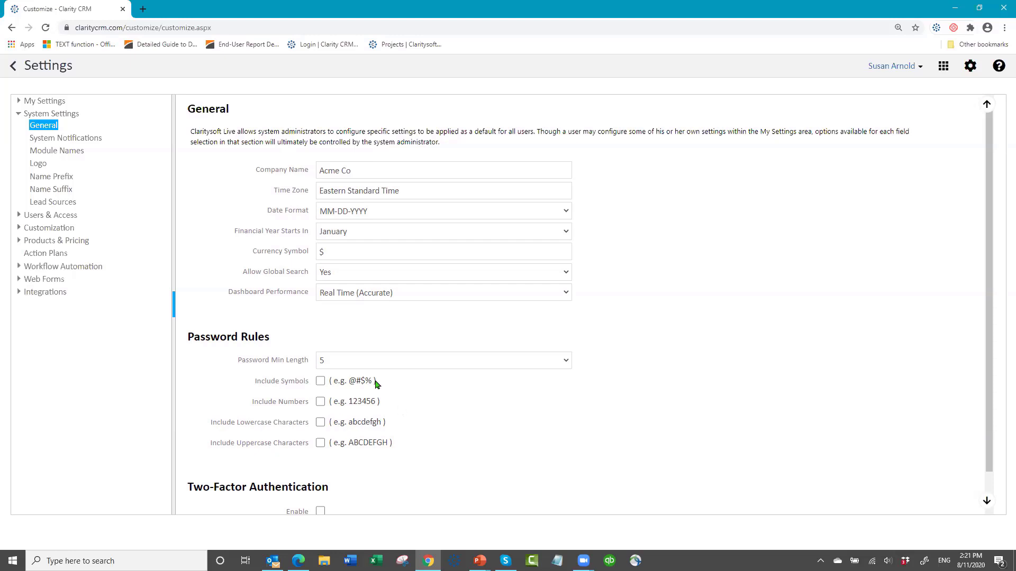
pyautogui.click(90, 139)
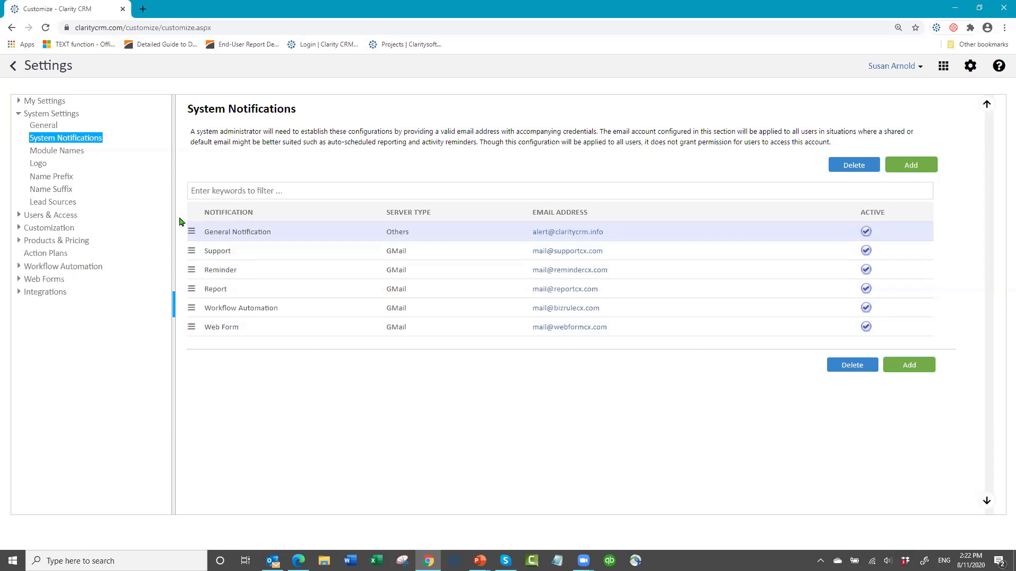
# - Open the Module Names page, which lists plural and singular titles for 16 modules
pyautogui.click(51, 175)
pyautogui.click(73, 155)
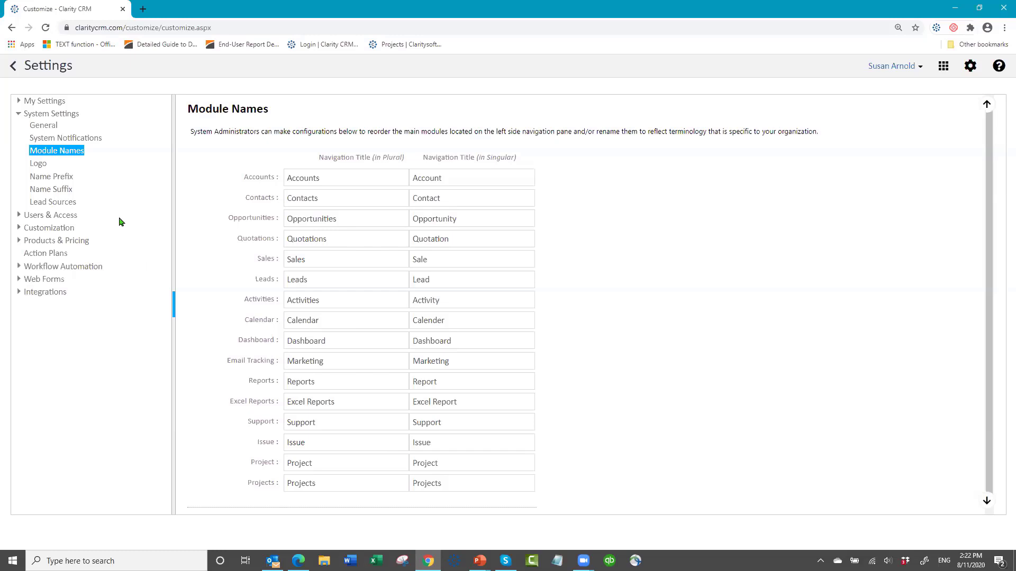
# - View the Logo settings, then open the Contact Name Prefix list with Mr., Ms. and Dr
pyautogui.click(36, 166)
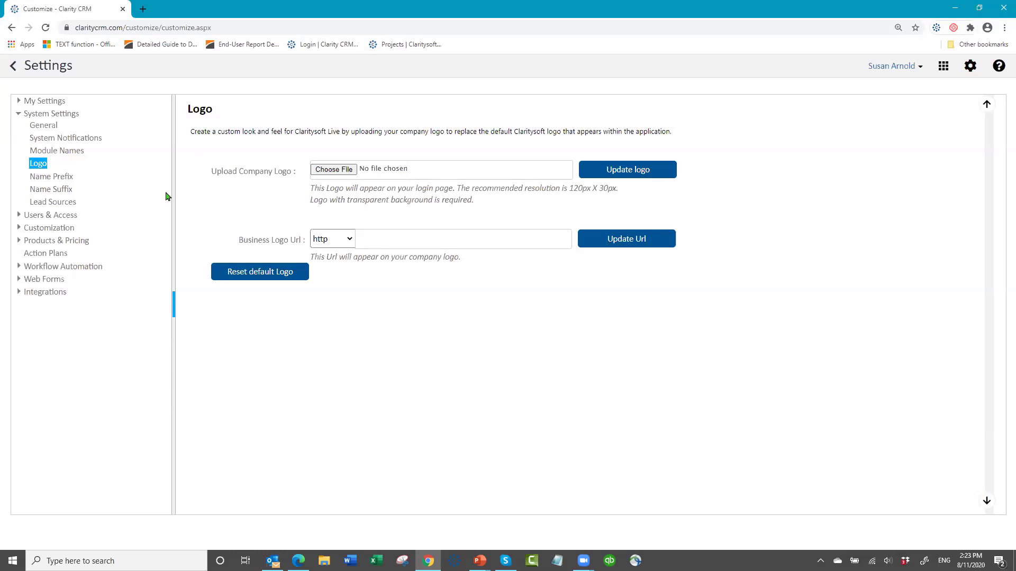
pyautogui.click(41, 182)
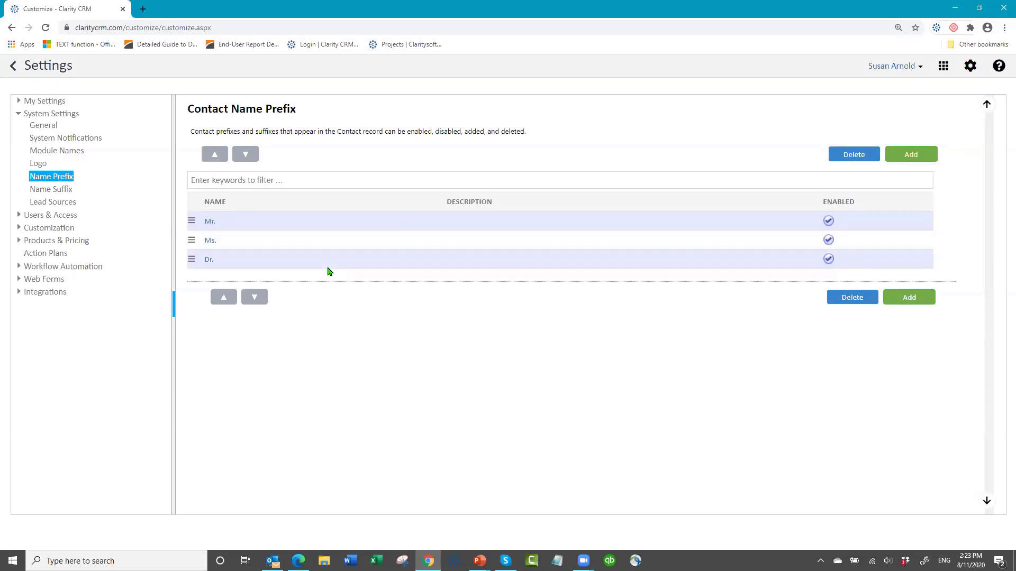
# - Add an enabled 'Prof.' name prefix, making it the fourth entry after Mr., Ms. and Dr
pyautogui.click(908, 155)
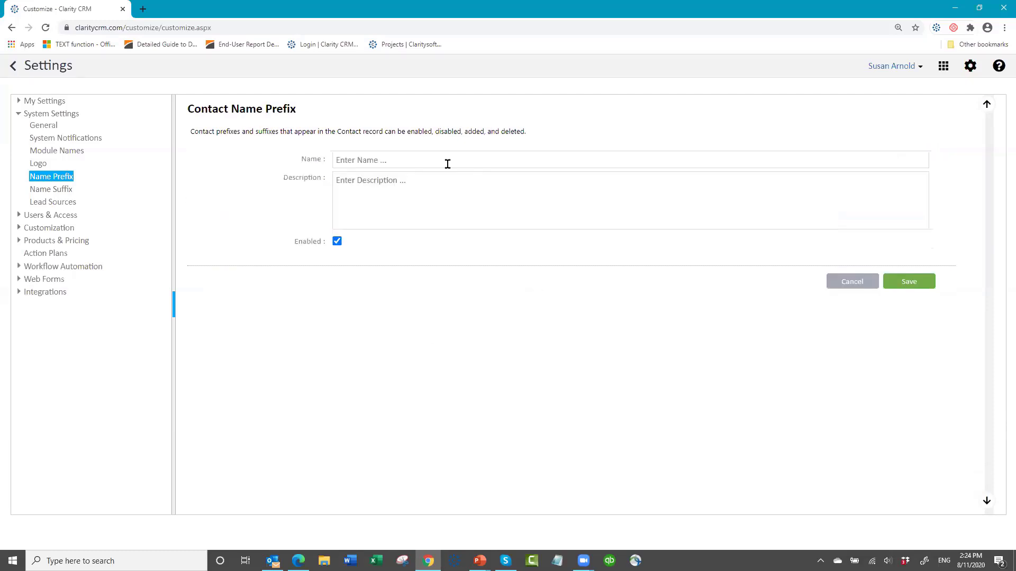
pyautogui.click(466, 151)
pyautogui.write('Prof.')
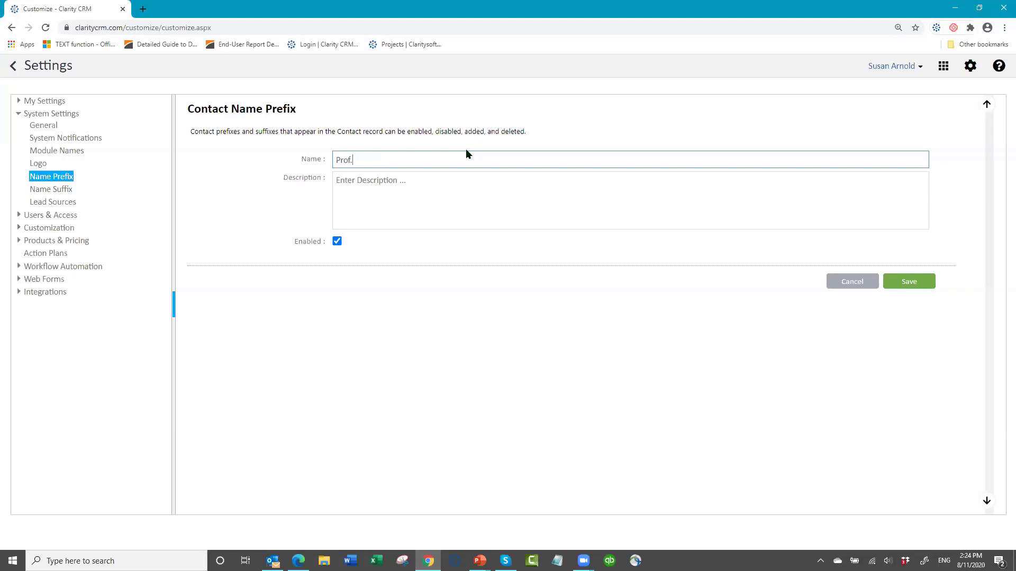
pyautogui.click(909, 281)
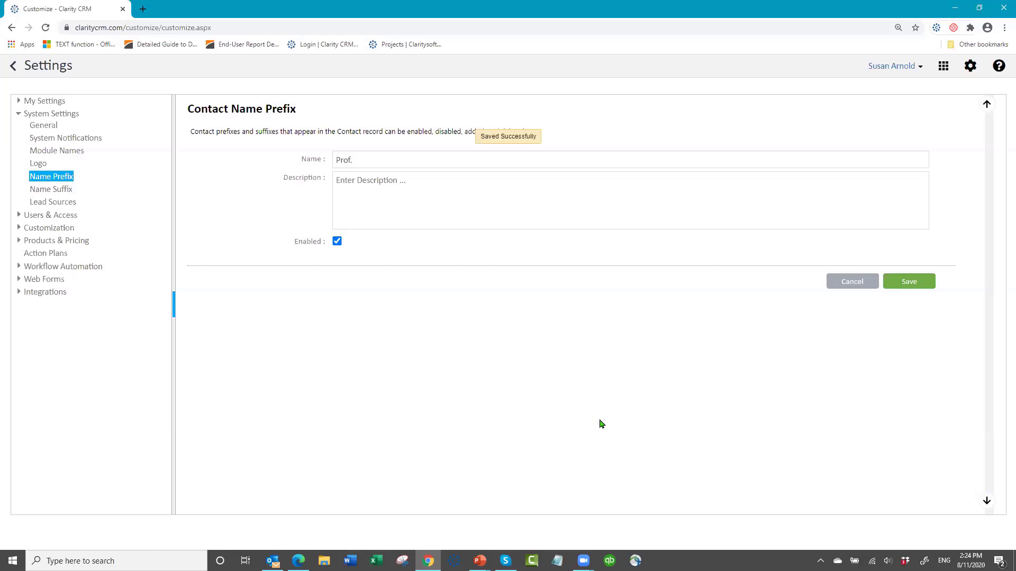
# - Review the RN and MD name suffixes, then open the eight enabled Lead Sources
pyautogui.click(55, 191)
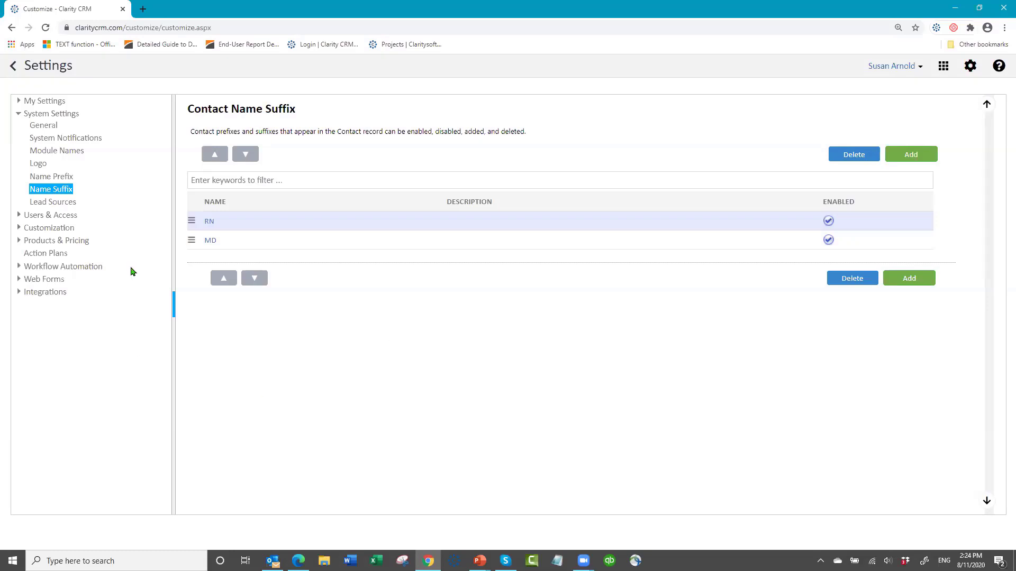
pyautogui.click(51, 204)
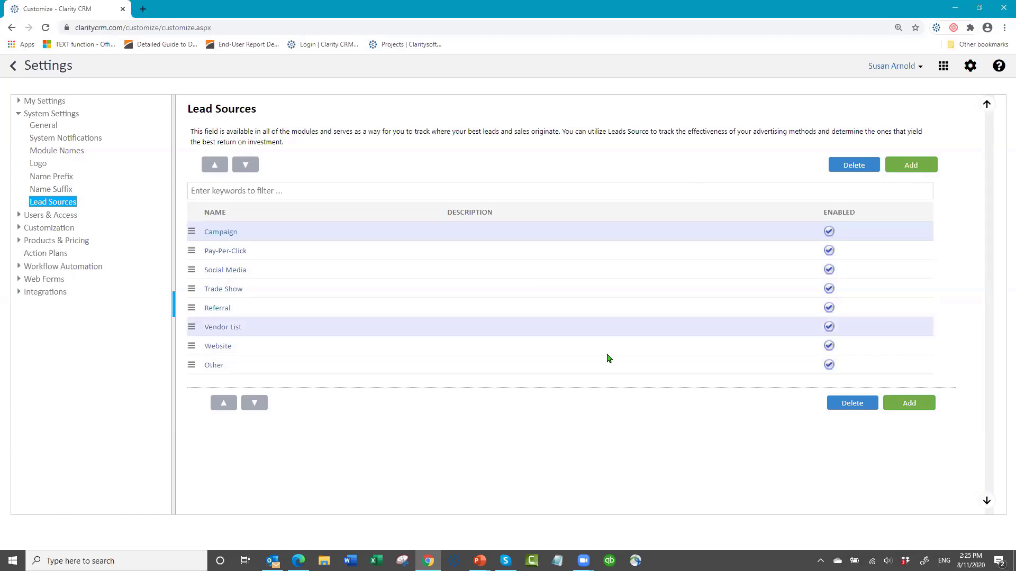
# - Move the Referral source up to sit directly below Campaign, then show Campaign's row actions
pyautogui.click(480, 311)
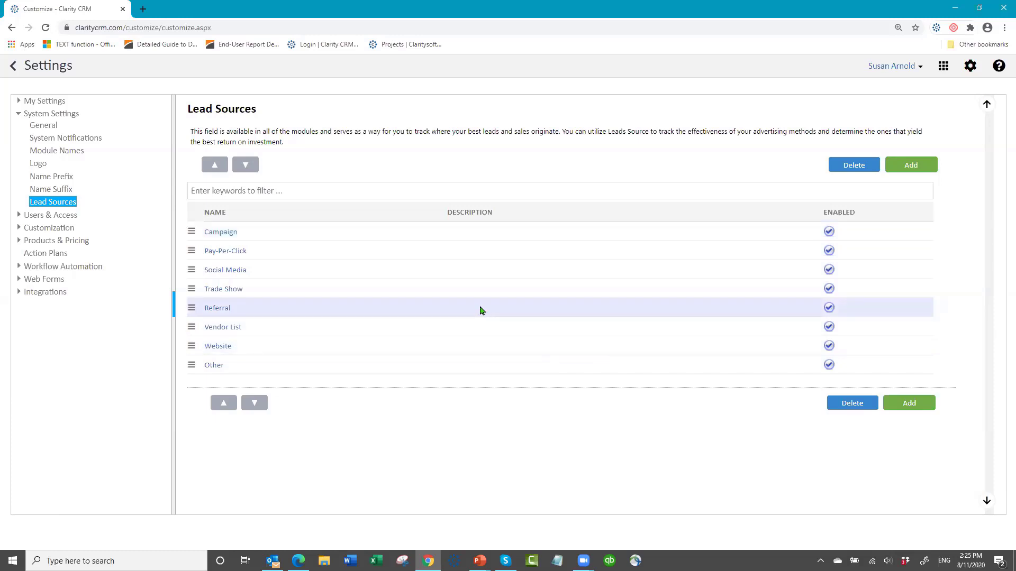
pyautogui.click(225, 403)
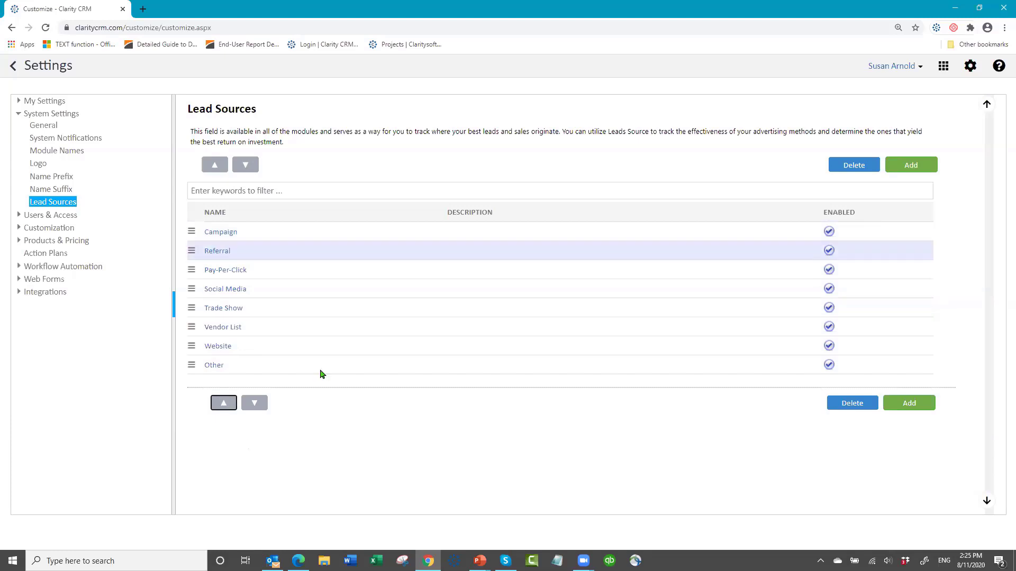
pyautogui.click(191, 236)
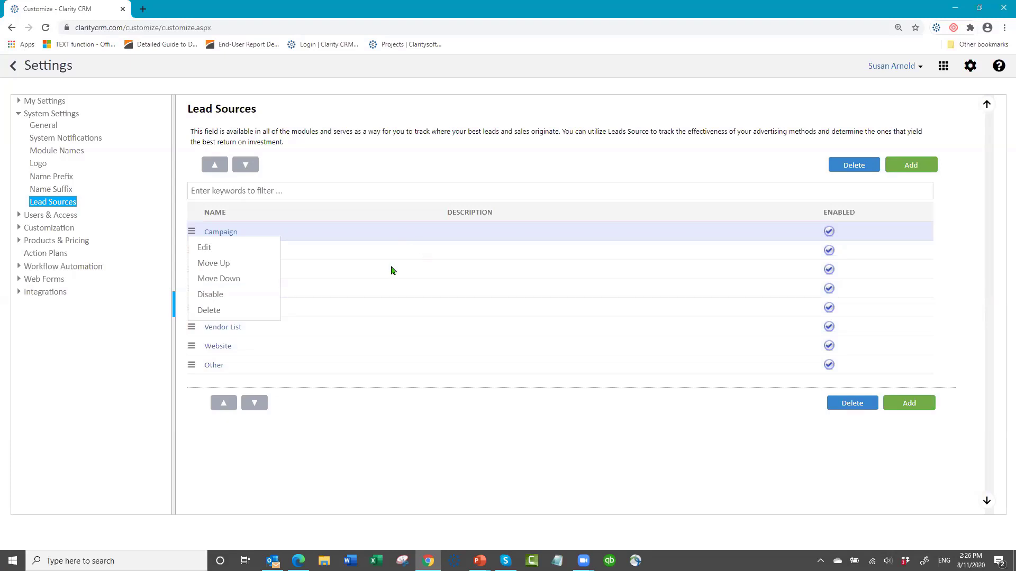
# - Dismiss Campaign's menu and rename the second lead source from 'Referral' to 'Personal Referral'
pyautogui.click(418, 167)
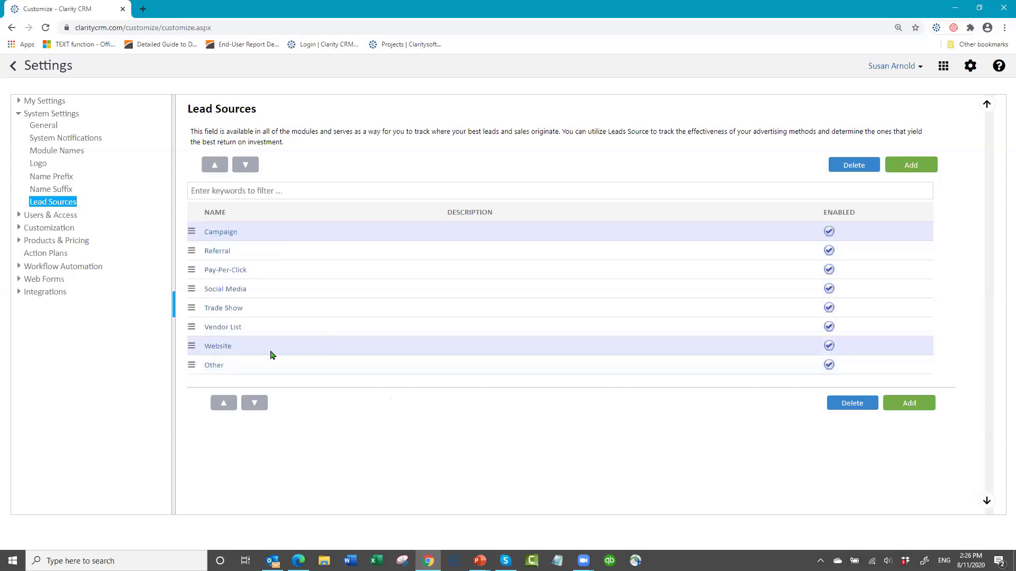
pyautogui.click(215, 252)
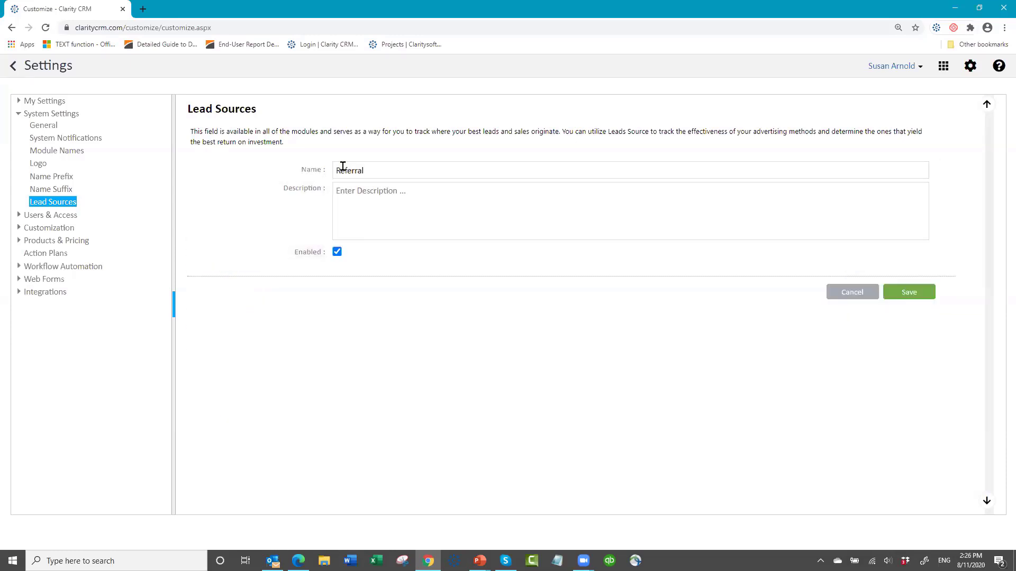
pyautogui.click(338, 170)
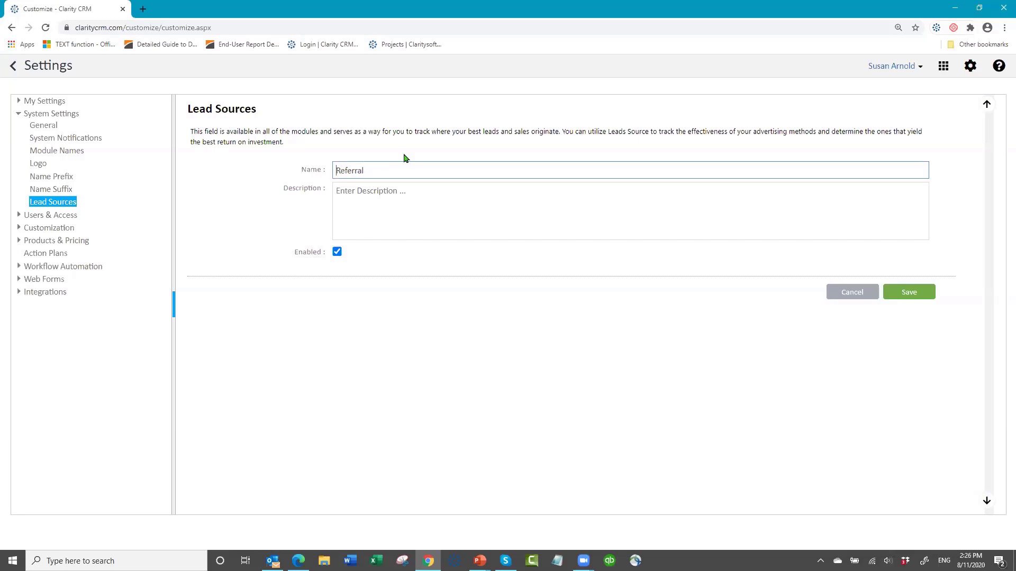
pyautogui.write('Pero')
pyautogui.press('BackSpace')
pyautogui.press('BackSpace')
pyautogui.write('rsonal')
pyautogui.click(906, 296)
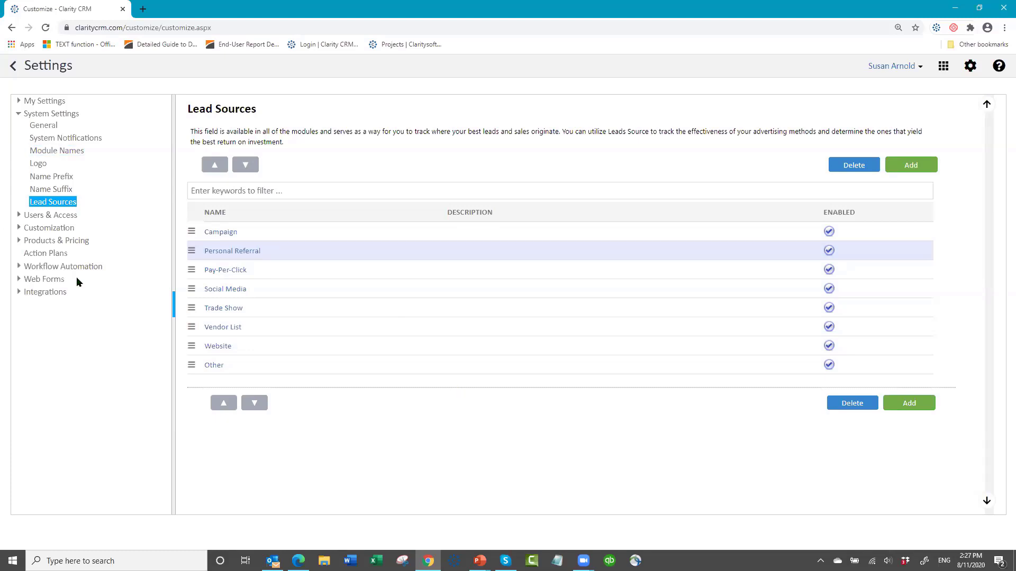
pyautogui.click(62, 216)
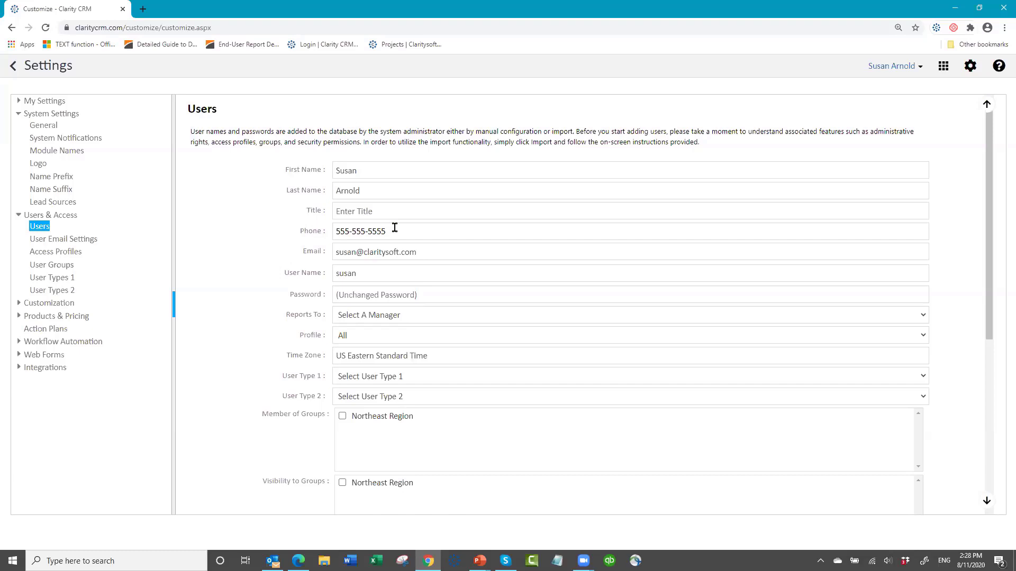
pyautogui.click(437, 253)
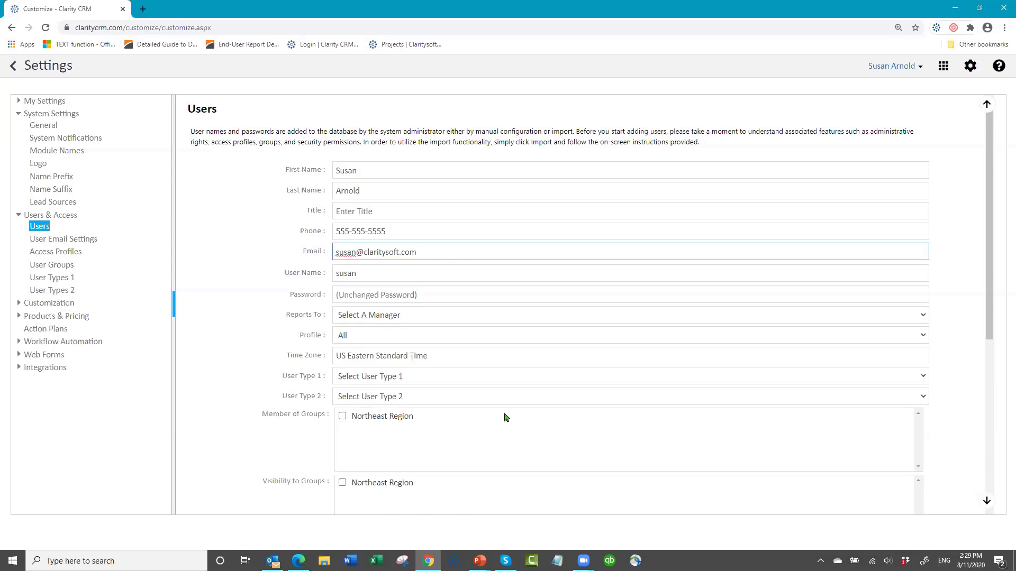
pyautogui.scroll(-1, 517, 297)
pyautogui.scroll(-6, 431, 382)
pyautogui.click(341, 418)
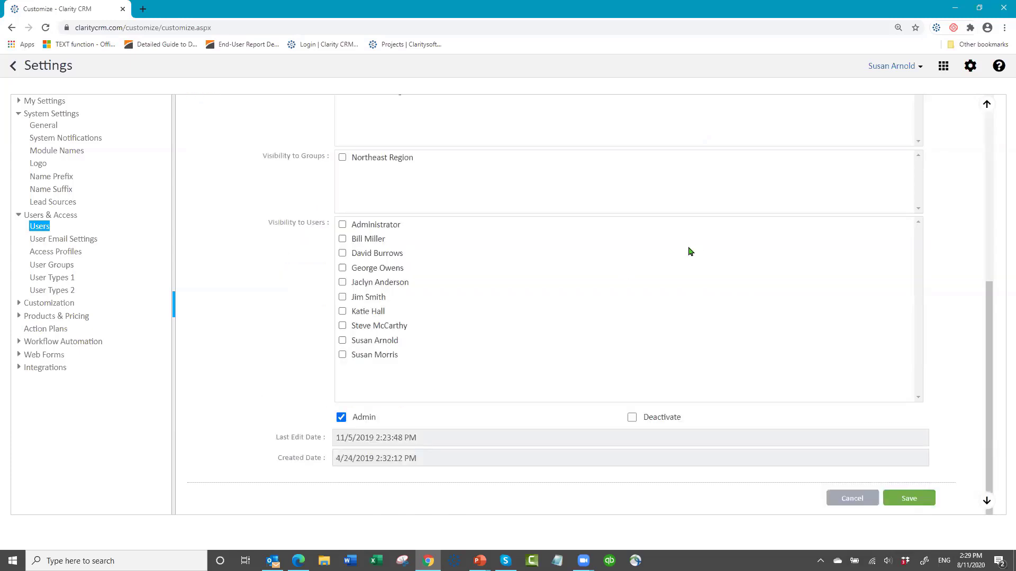
pyautogui.scroll(6, 687, 249)
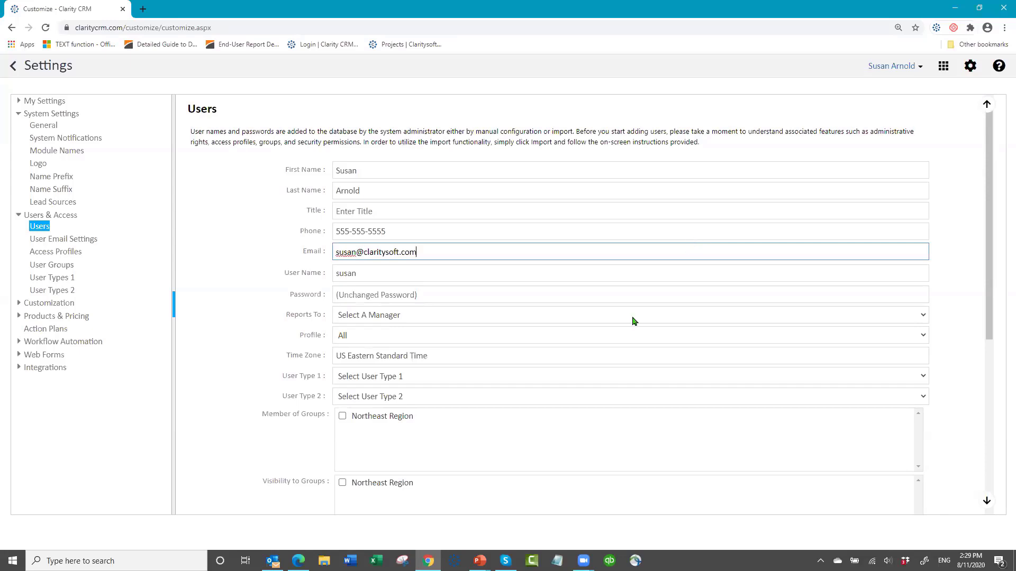
pyautogui.scroll(-6, 607, 326)
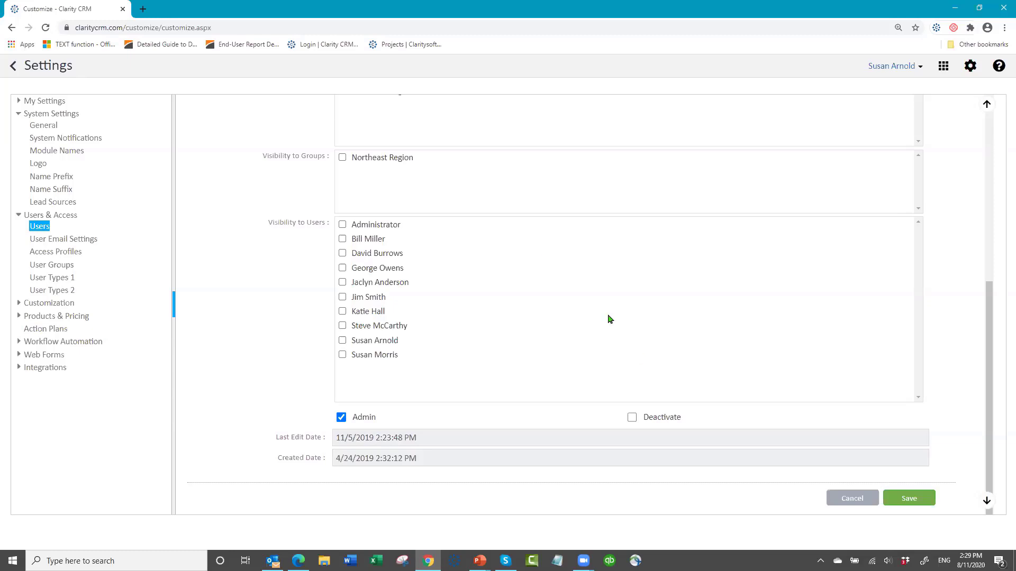
pyautogui.scroll(6, 563, 317)
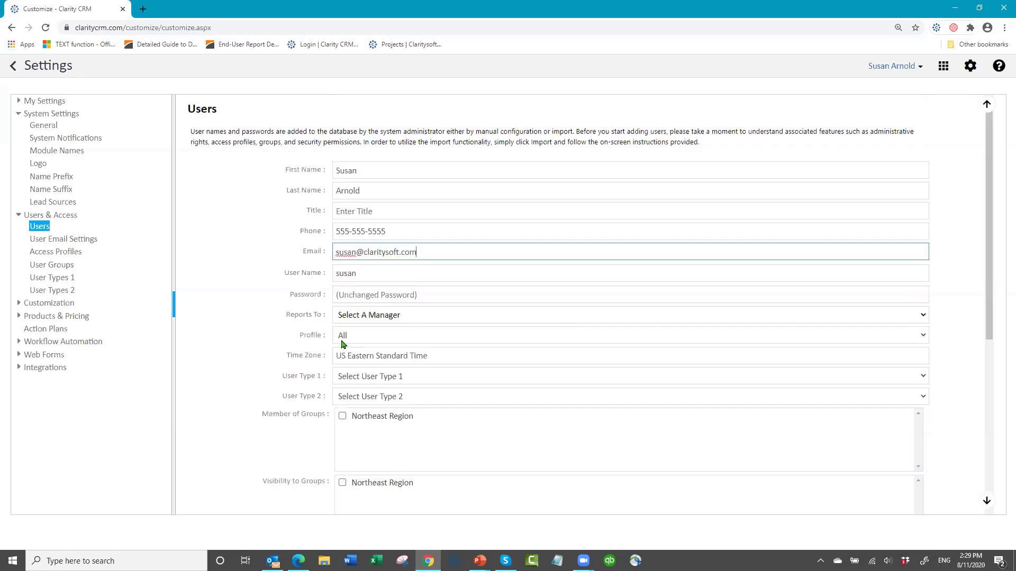
pyautogui.click(417, 339)
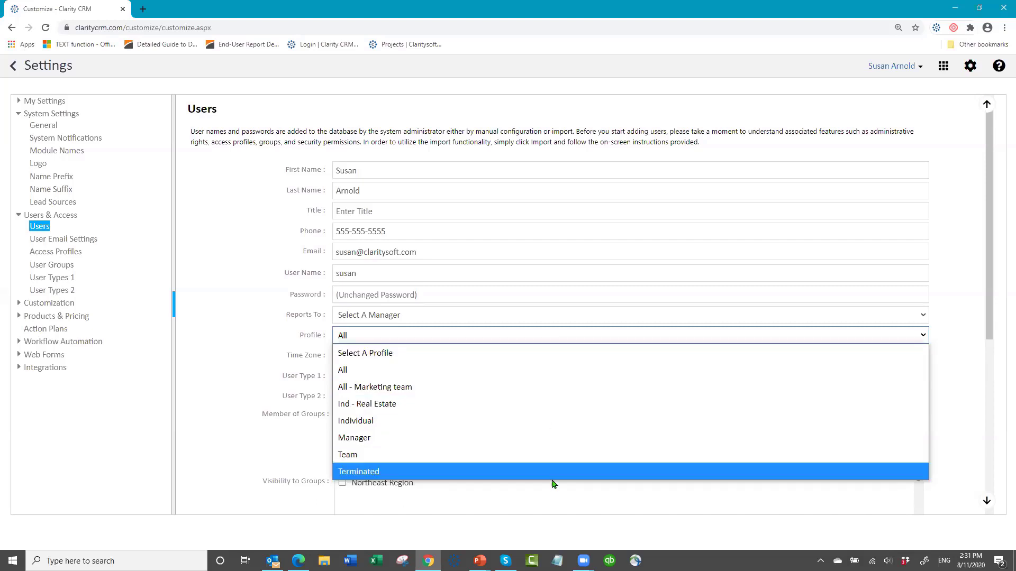
pyautogui.click(562, 343)
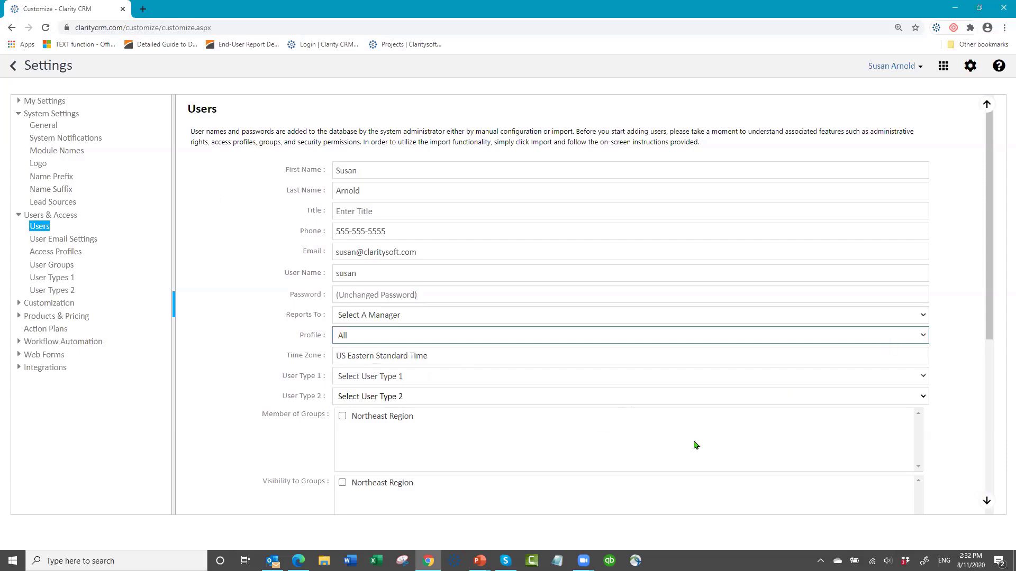
pyautogui.scroll(-6, 622, 419)
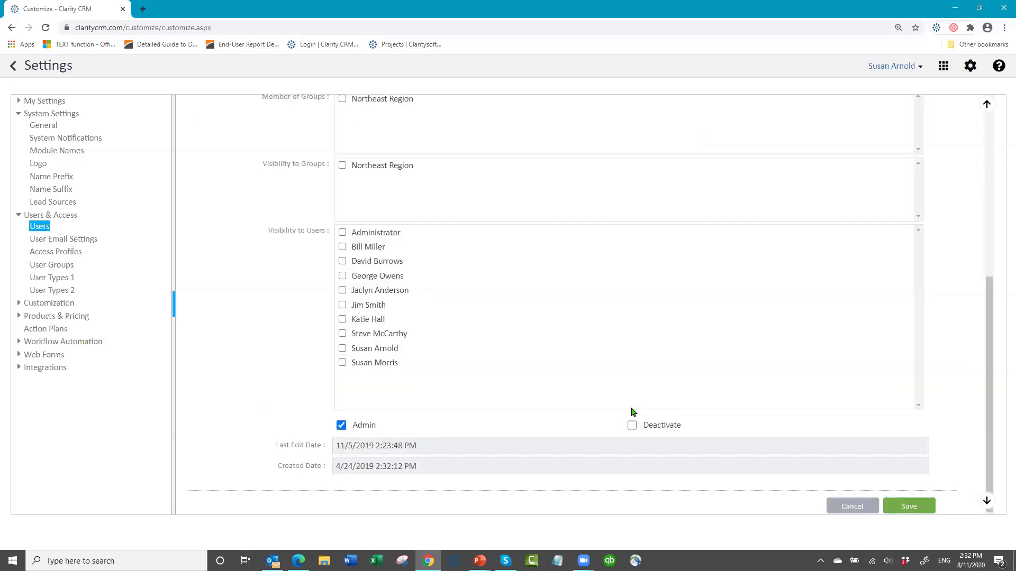
pyautogui.scroll(4, 640, 415)
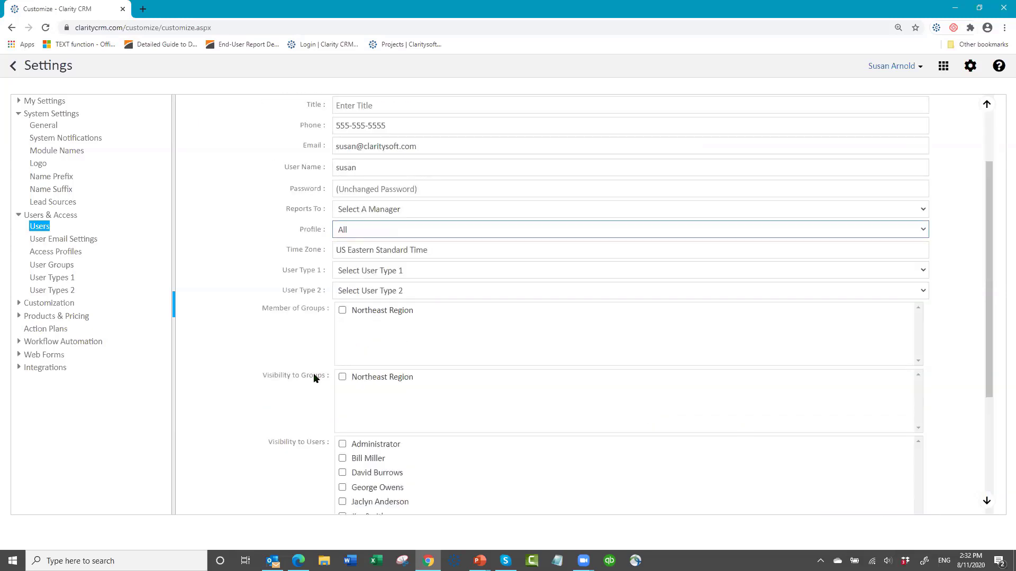
pyautogui.click(55, 279)
pyautogui.scroll(-1, 584, 330)
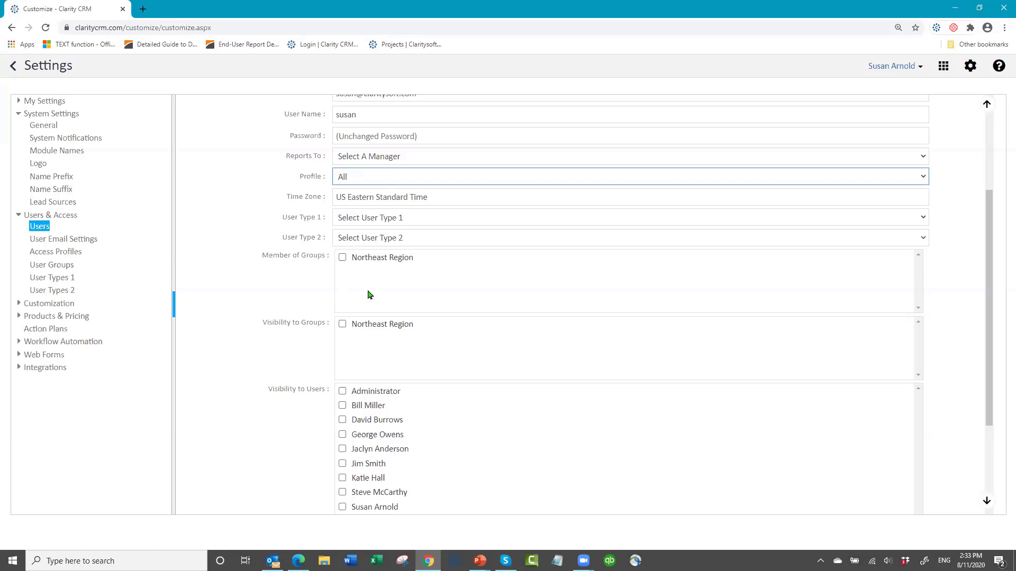
pyautogui.scroll(-3, 563, 337)
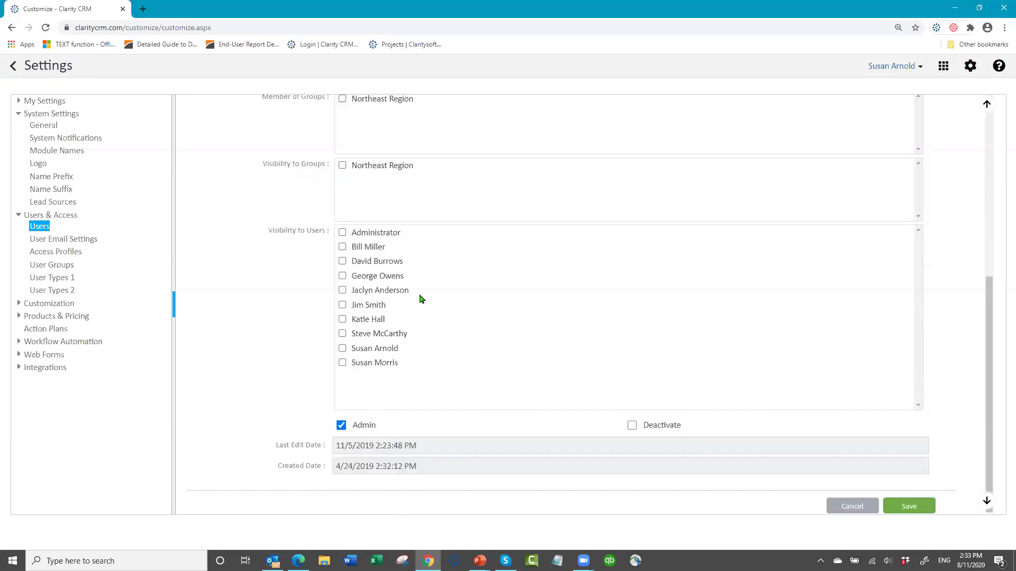
pyautogui.click(343, 277)
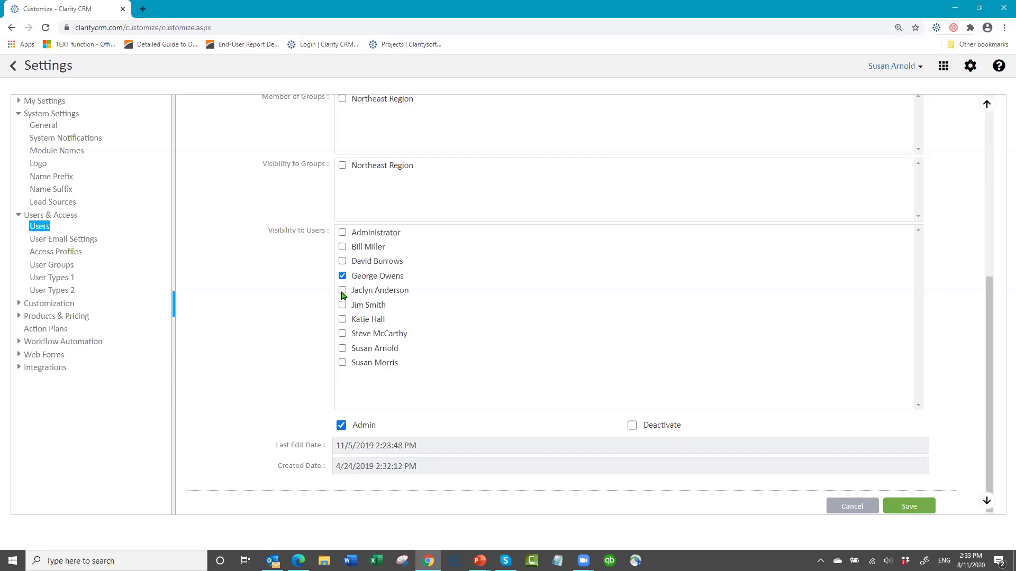
pyautogui.click(342, 319)
pyautogui.click(342, 276)
pyautogui.click(342, 320)
pyautogui.scroll(5, 656, 295)
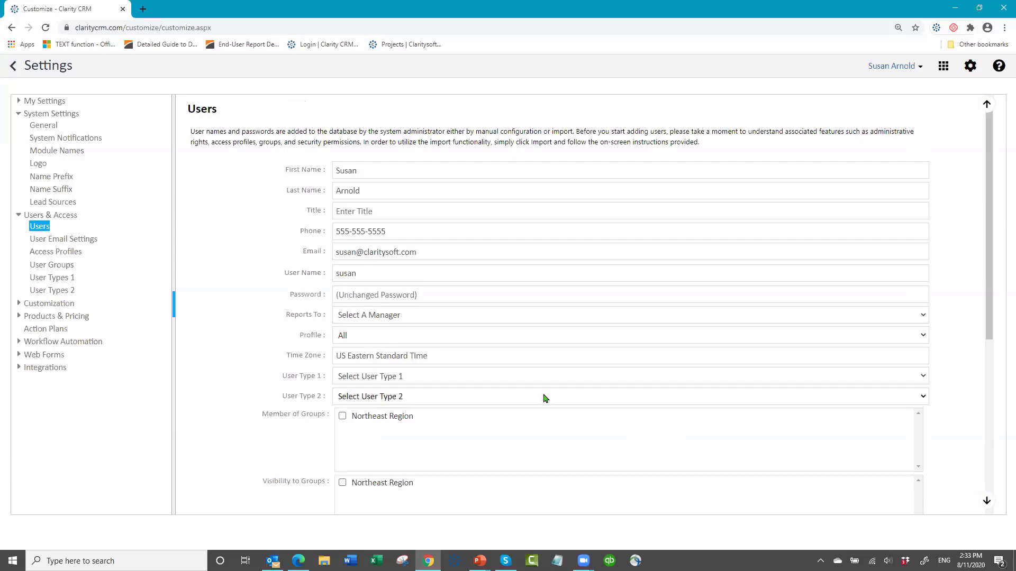
pyautogui.scroll(-4, 540, 394)
pyautogui.scroll(-2, 539, 394)
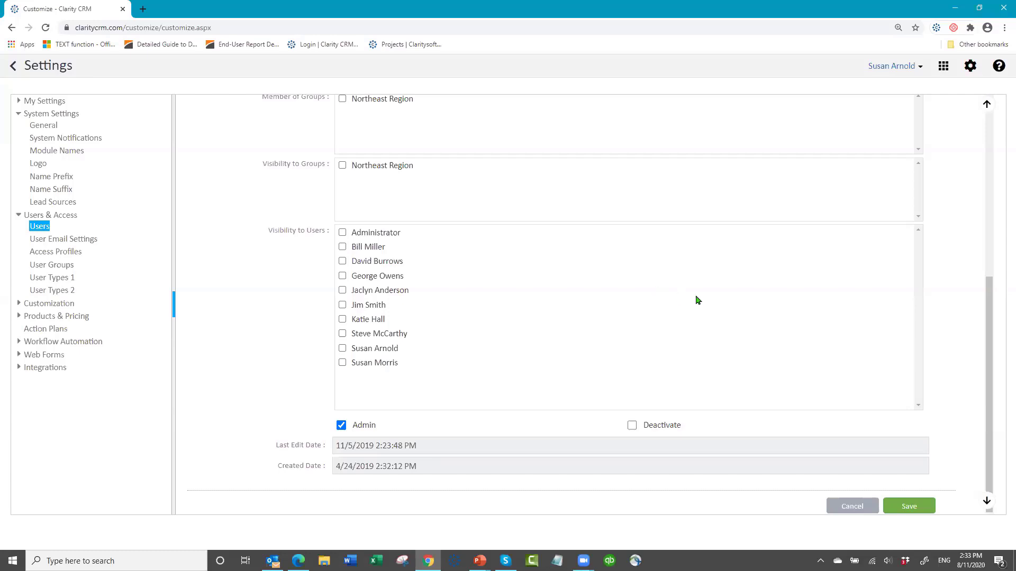
pyautogui.scroll(1, 697, 299)
pyautogui.scroll(3, 696, 299)
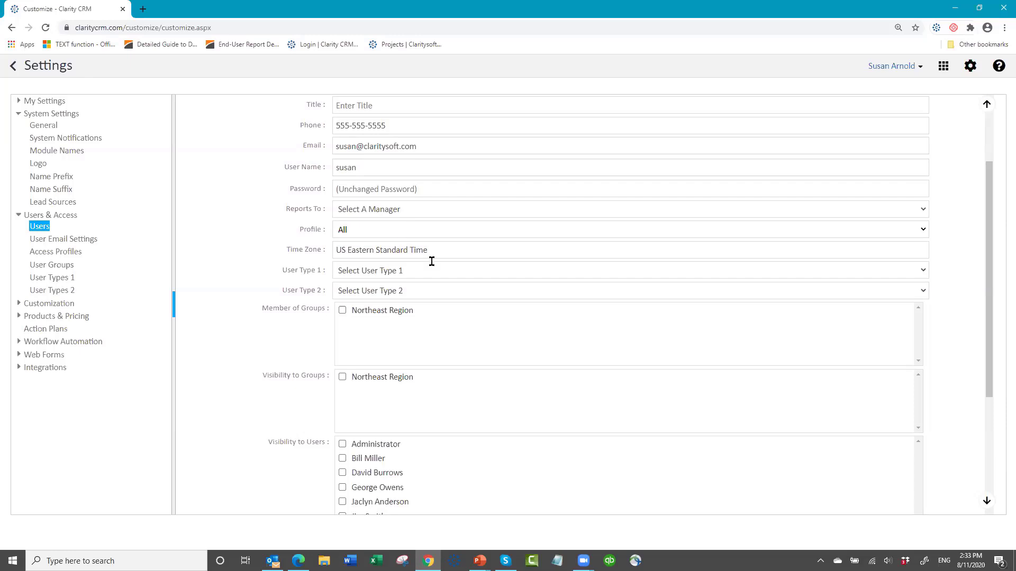
pyautogui.scroll(-4, 549, 379)
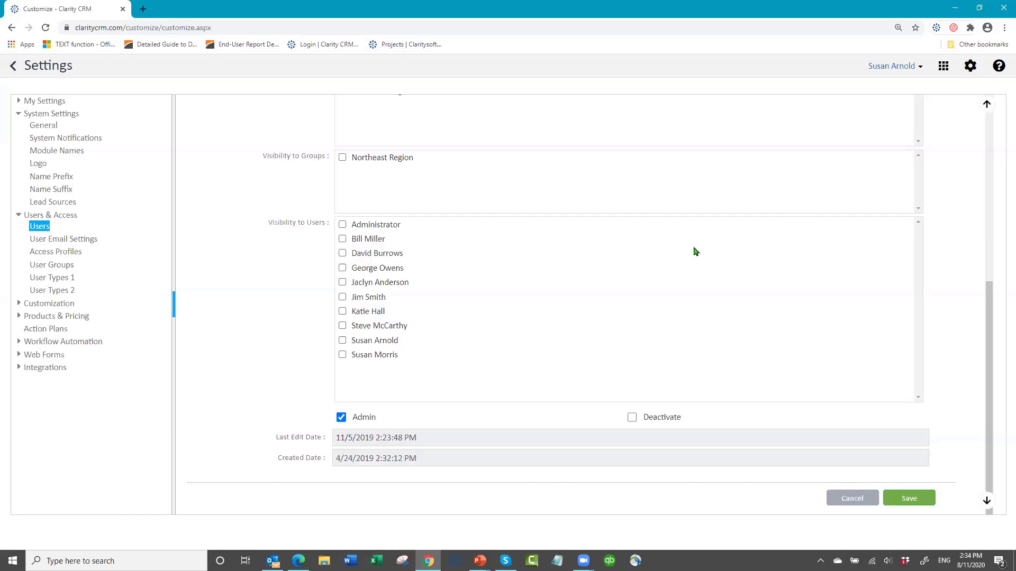
pyautogui.scroll(6, 695, 251)
pyautogui.scroll(-2, 694, 246)
pyautogui.scroll(-4, 804, 401)
# - Save the user record, then bring up the Import users instructions and upload form
pyautogui.click(906, 500)
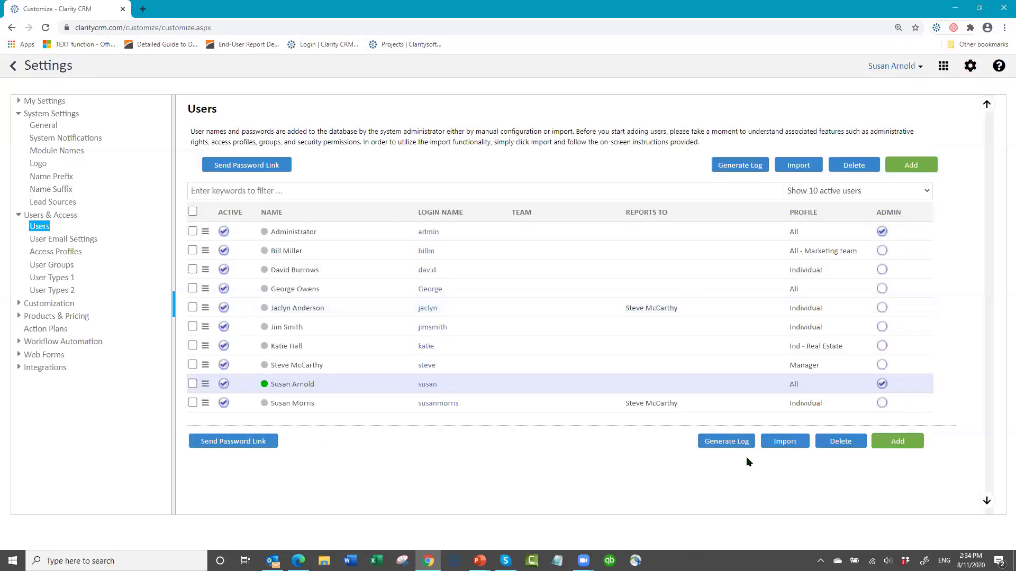
pyautogui.click(784, 445)
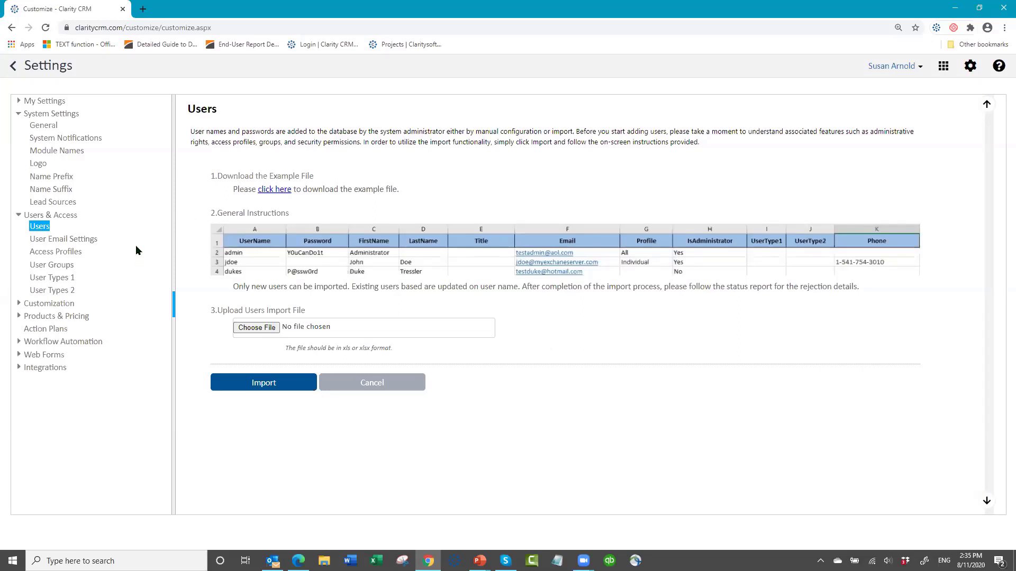
# - Cancel the Upload Users Import File form to return to the ten active users
pyautogui.click(359, 384)
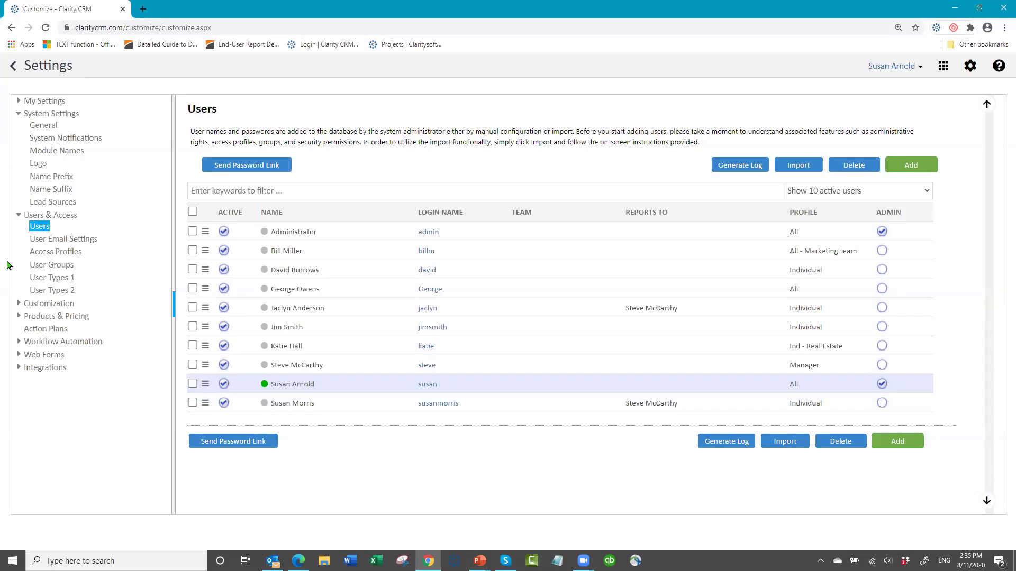
# - Open User Email Settings and switch users until an outlook.office365.com Exchange setup over SSL appears
pyautogui.click(66, 265)
pyautogui.click(74, 242)
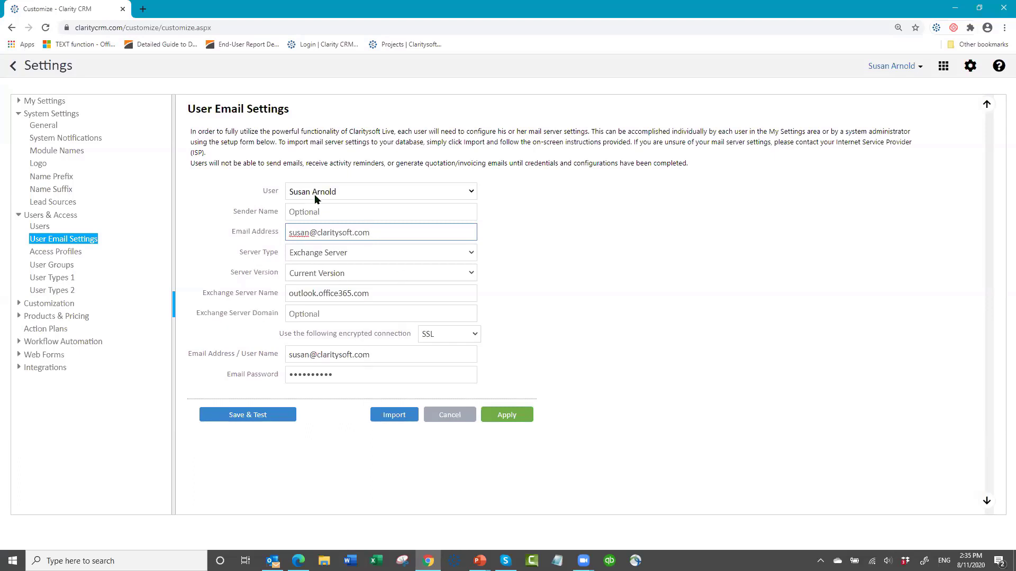
pyautogui.click(472, 193)
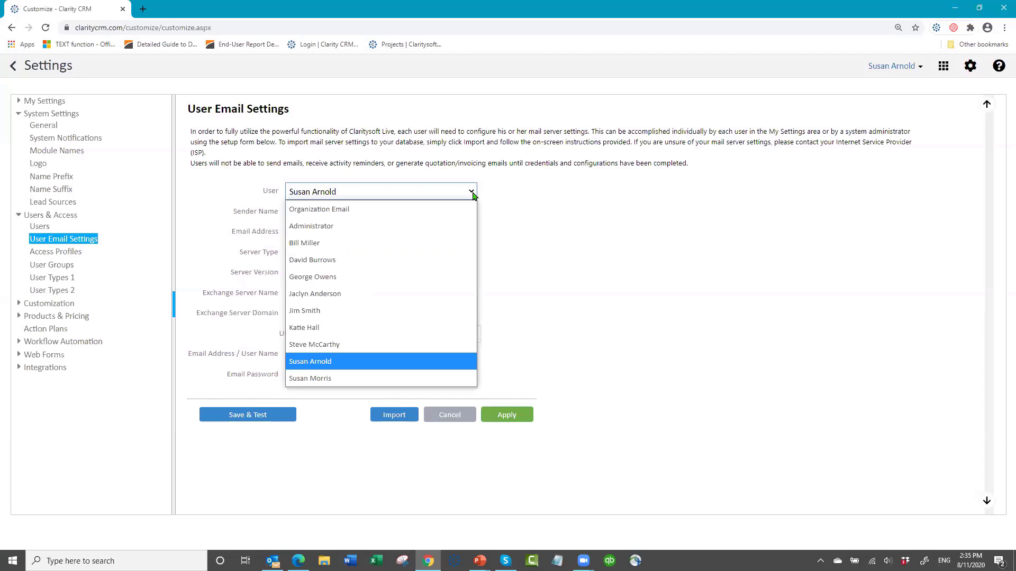
pyautogui.click(432, 247)
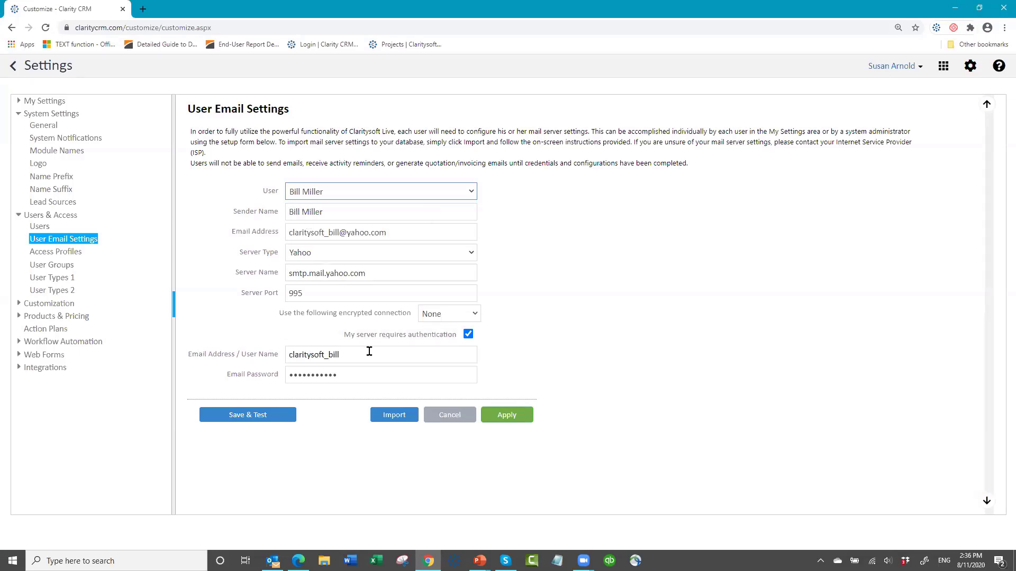
pyautogui.click(471, 193)
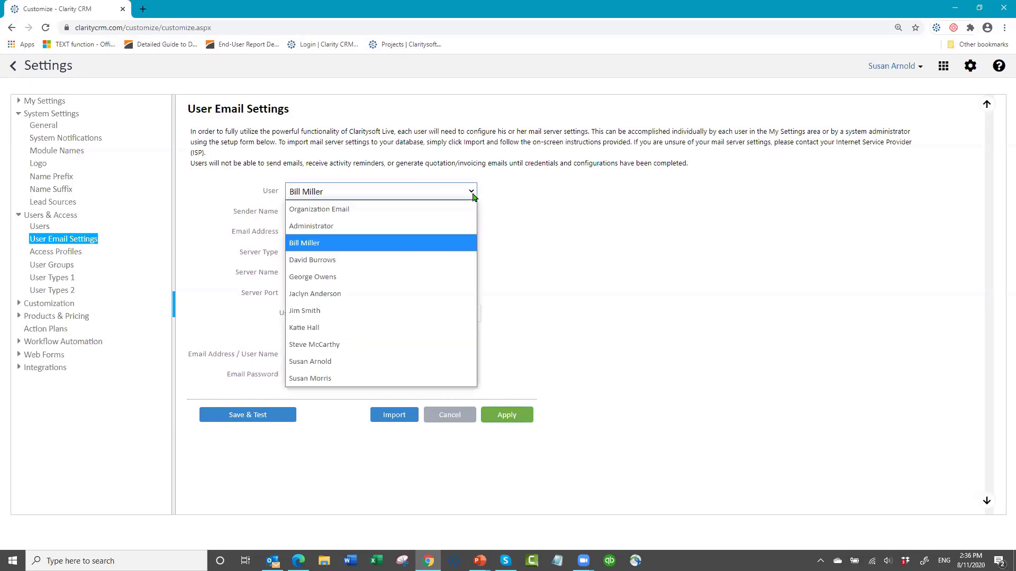
pyautogui.click(413, 365)
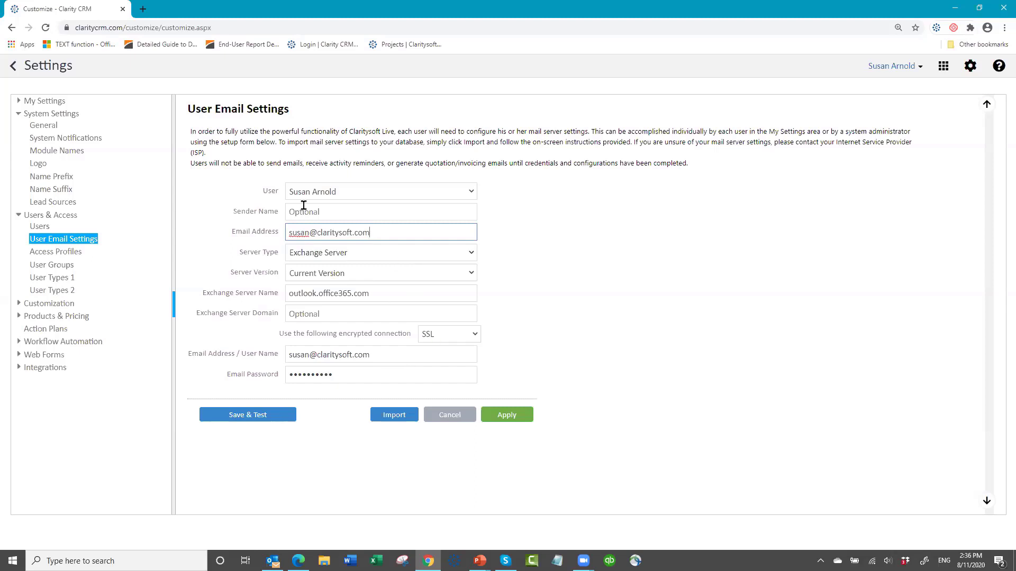
# - Save and test the Exchange settings for outlook.office365.com over SSL, then acknowledge the success message
pyautogui.click(511, 421)
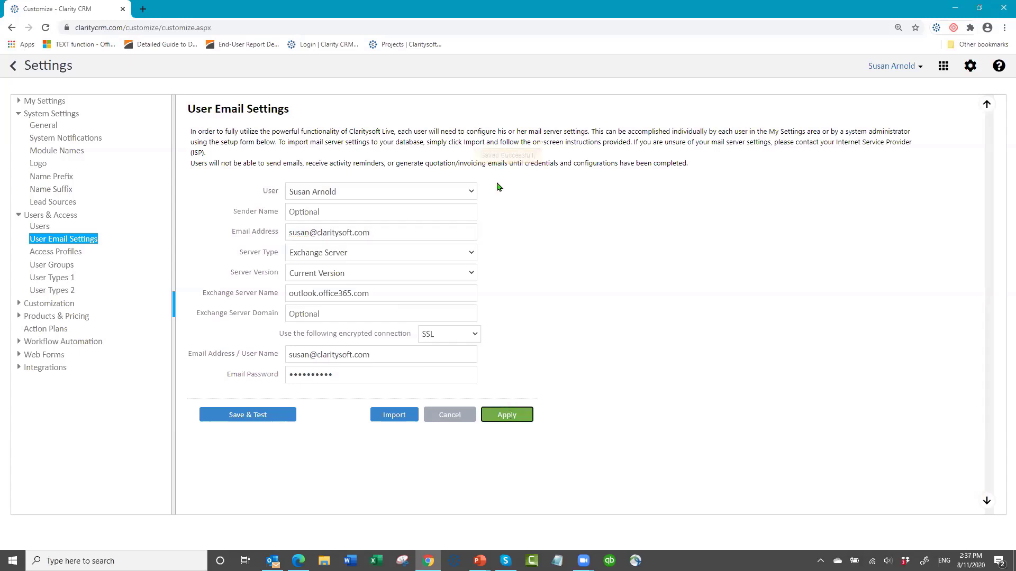
pyautogui.click(246, 417)
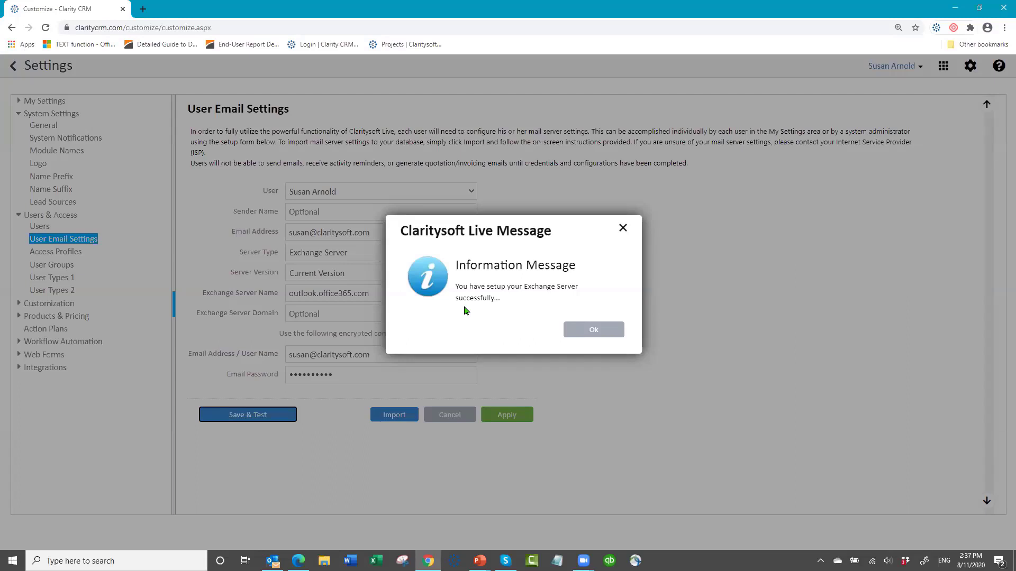
pyautogui.click(594, 333)
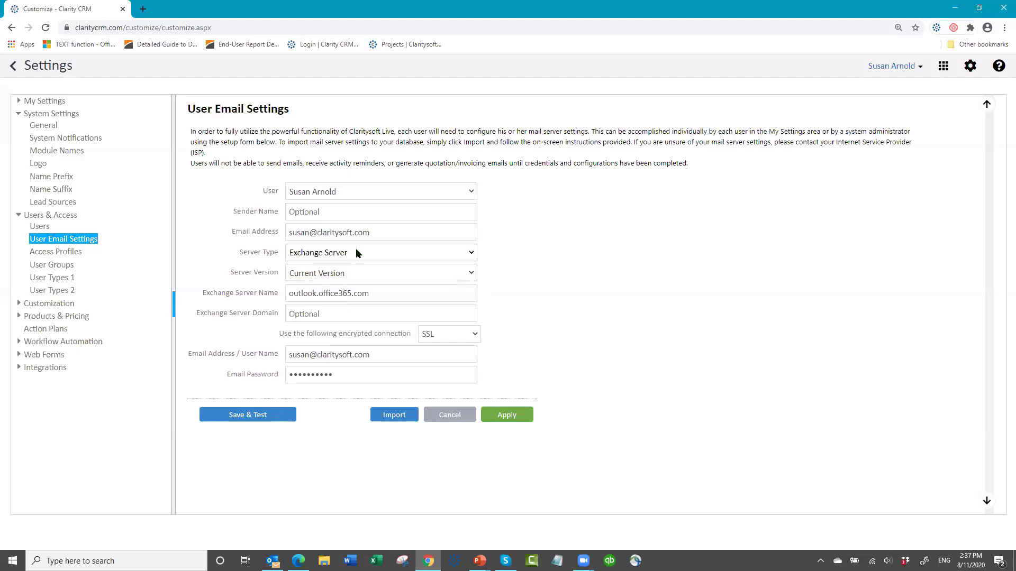
# - Keep Exchange Server as the server type and switch to another user whose mail fields are blank
pyautogui.click(471, 254)
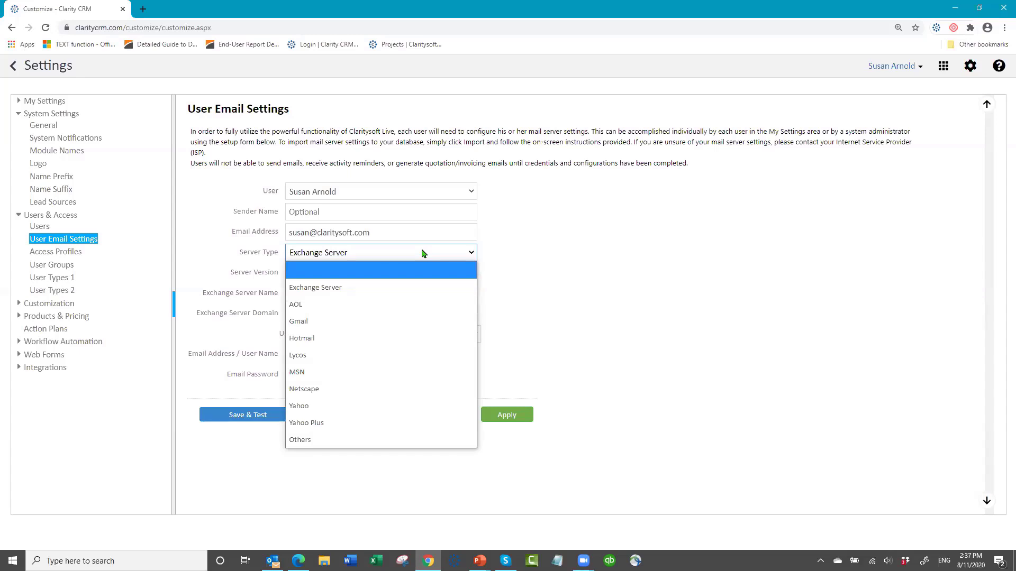
pyautogui.click(396, 254)
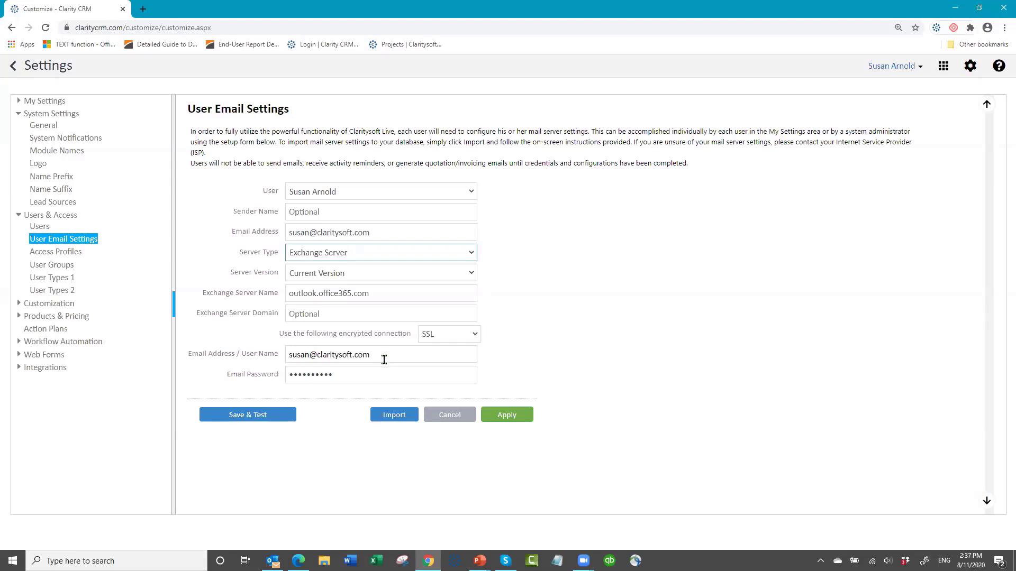
pyautogui.click(471, 194)
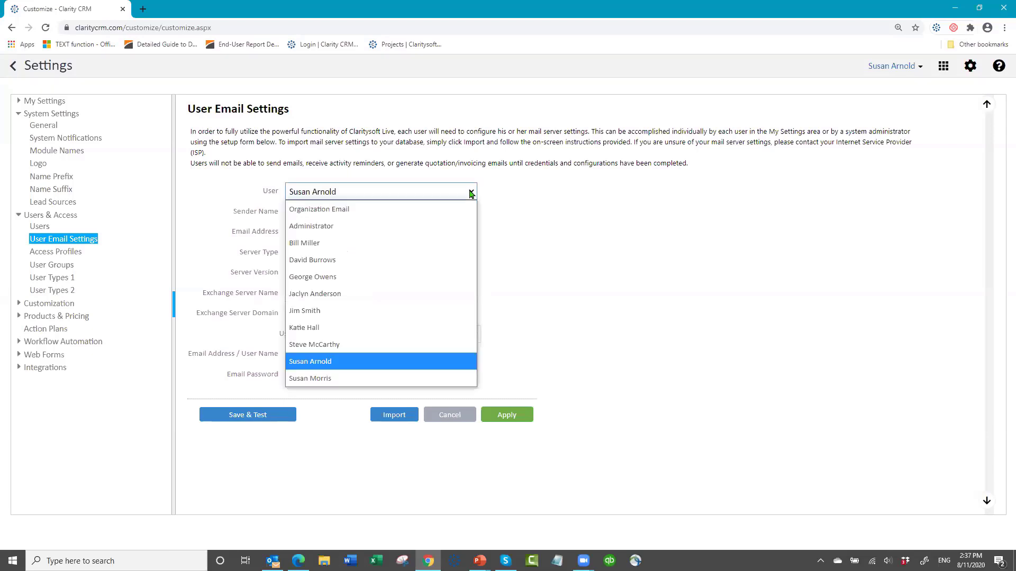
pyautogui.click(417, 312)
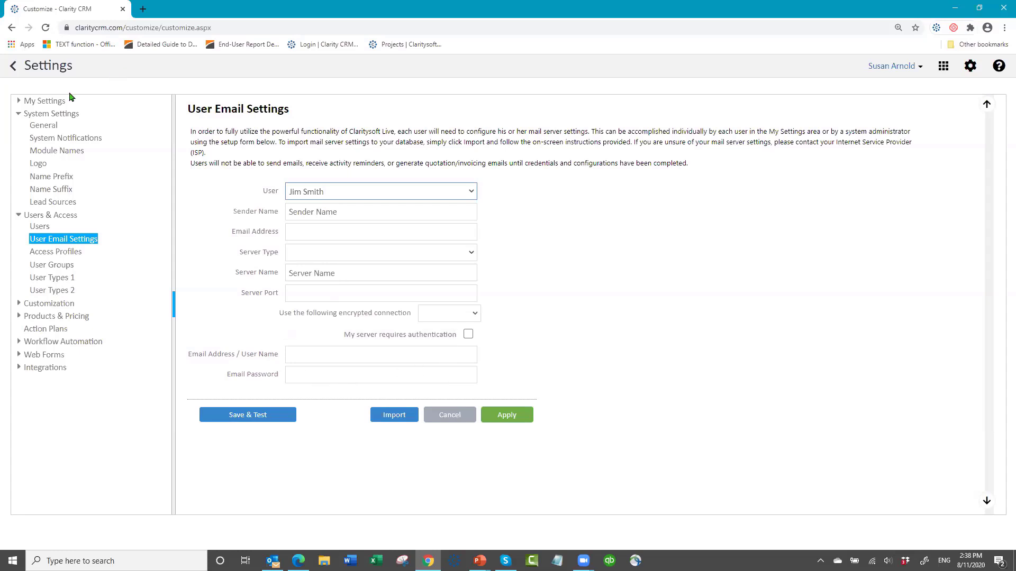
# - Check the personal Email Settings under My Settings, then go back to User Email Settings
pyautogui.click(19, 101)
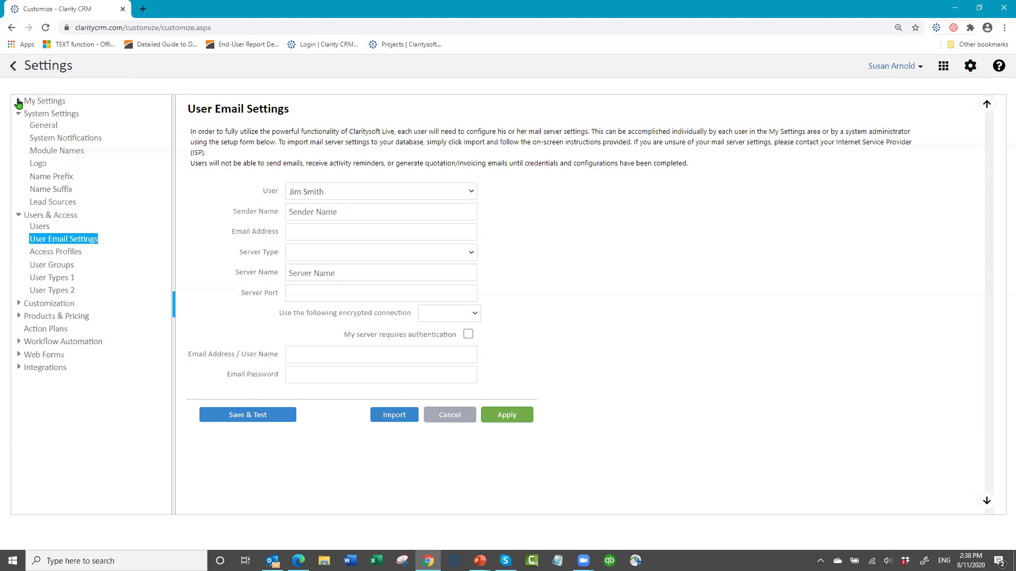
pyautogui.click(55, 112)
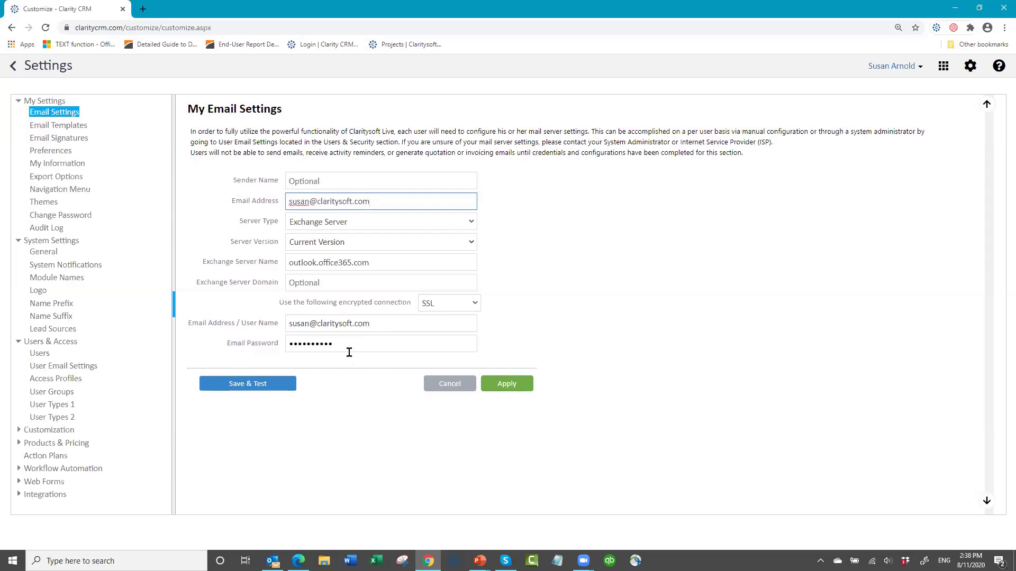
pyautogui.click(67, 365)
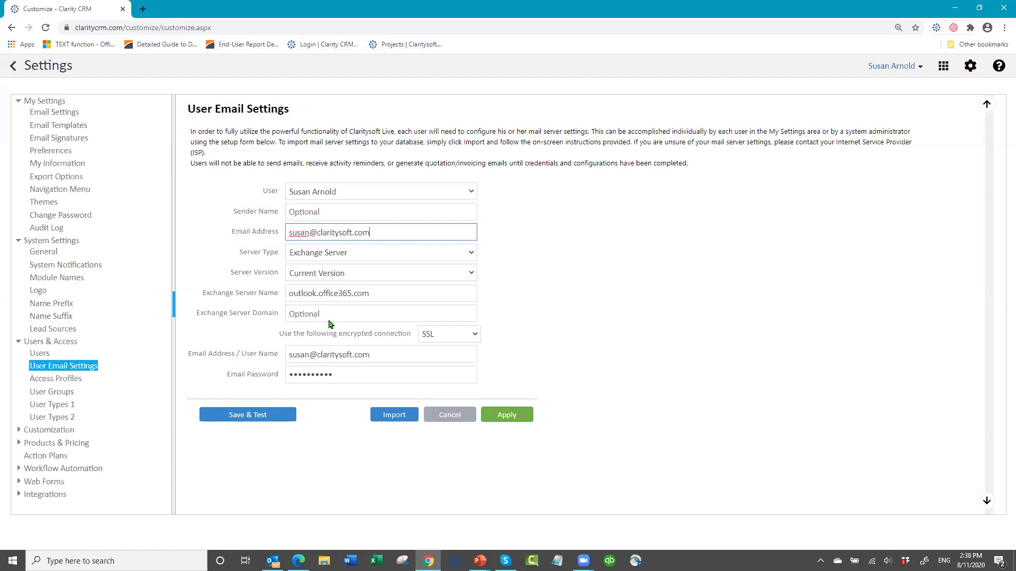
pyautogui.click(176, 352)
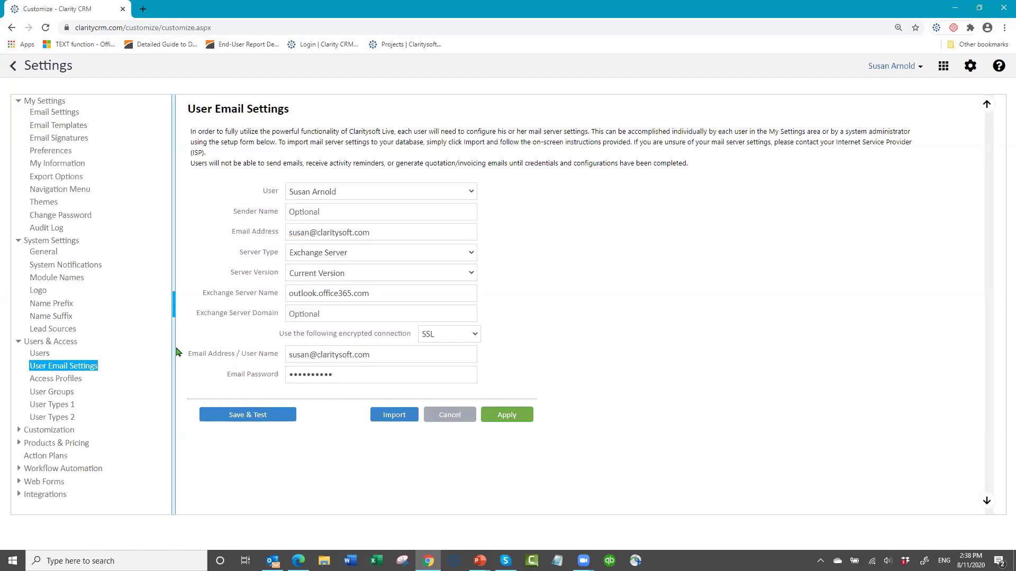
pyautogui.hotkey('ctrl', 'a')
pyautogui.click(111, 345)
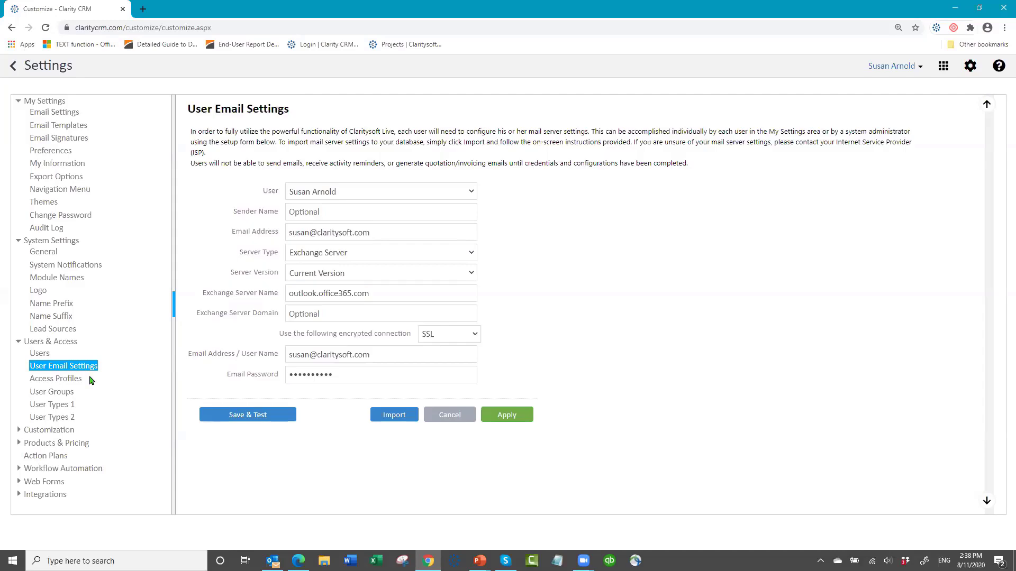
# - Open the 'All' profile from the Access Profiles list
pyautogui.click(81, 380)
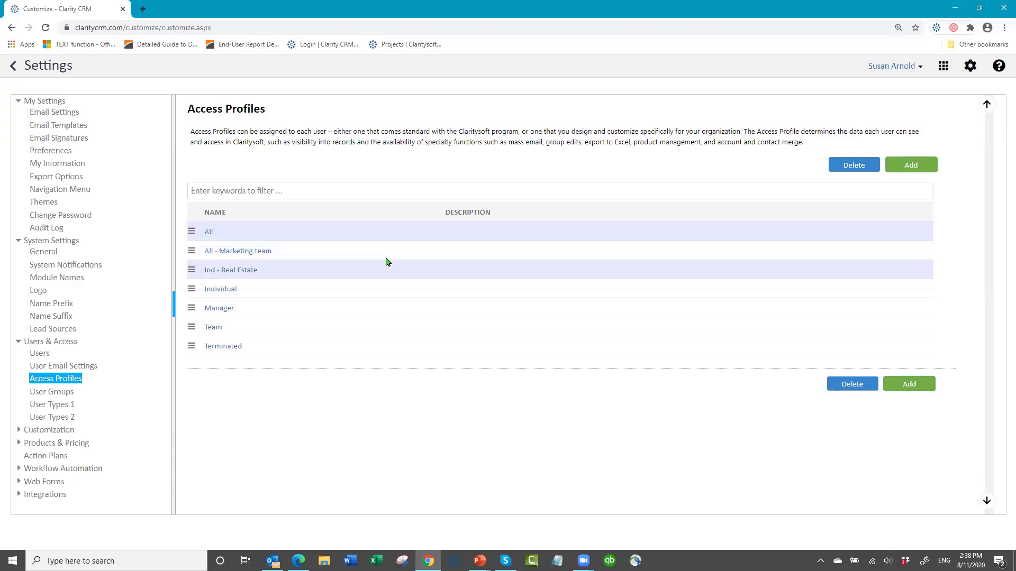
pyautogui.click(210, 234)
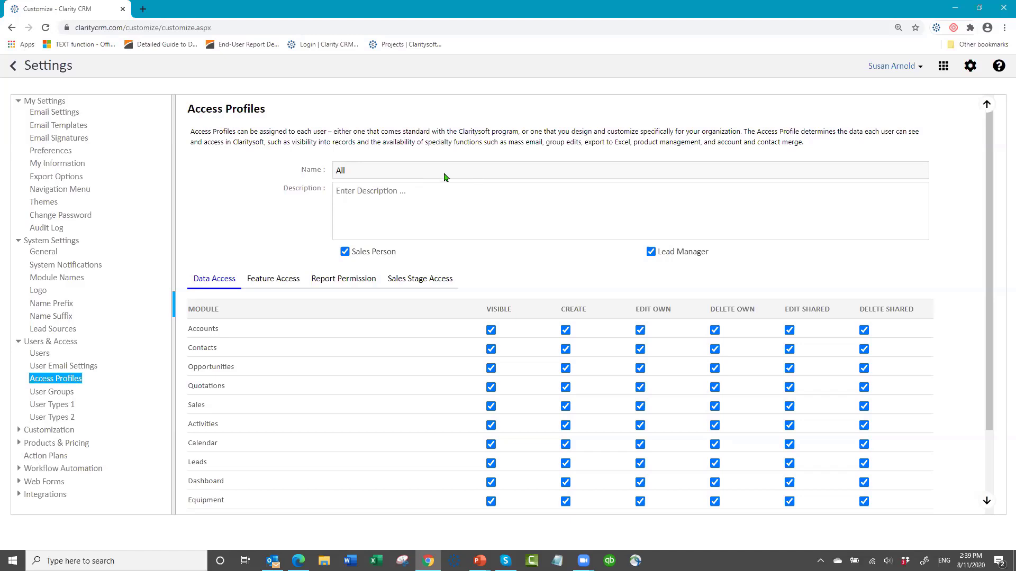
# - Toggle Sales Person and Lead Manager off and back on, and scroll through the Data Access grid
pyautogui.click(345, 252)
pyautogui.click(345, 254)
pyautogui.click(652, 253)
pyautogui.click(651, 253)
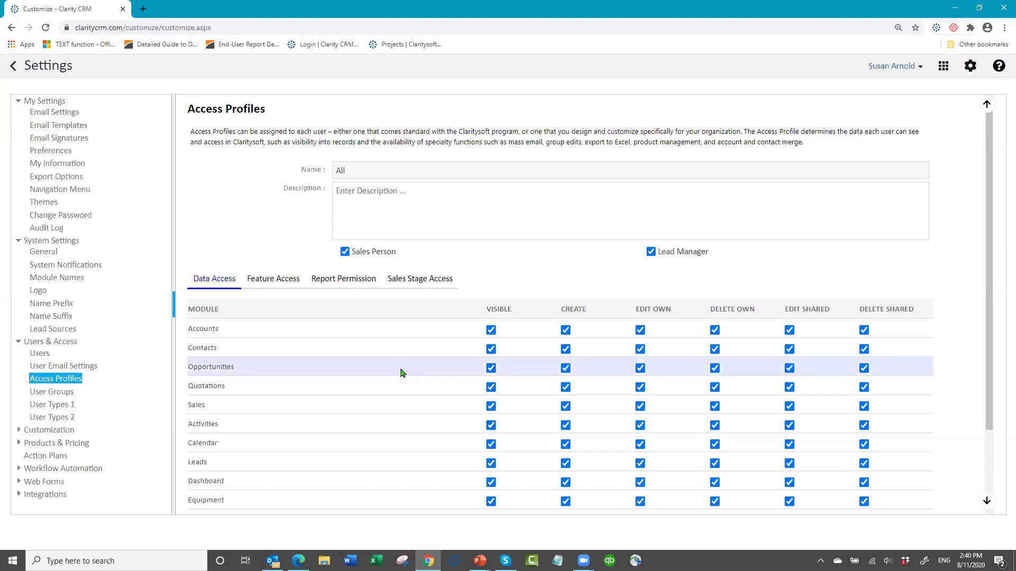
pyautogui.scroll(-2, 400, 373)
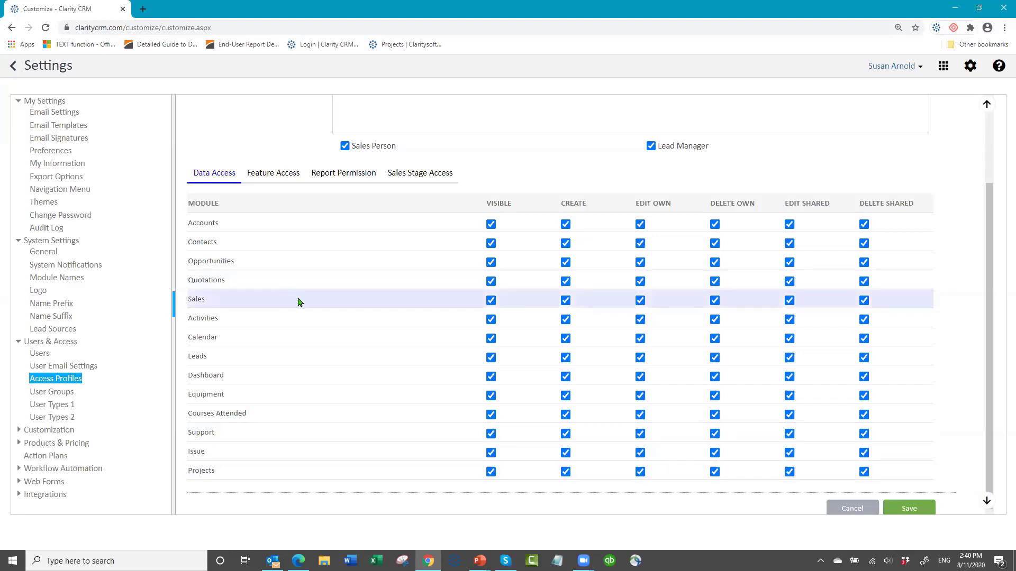
pyautogui.scroll(-1, 298, 302)
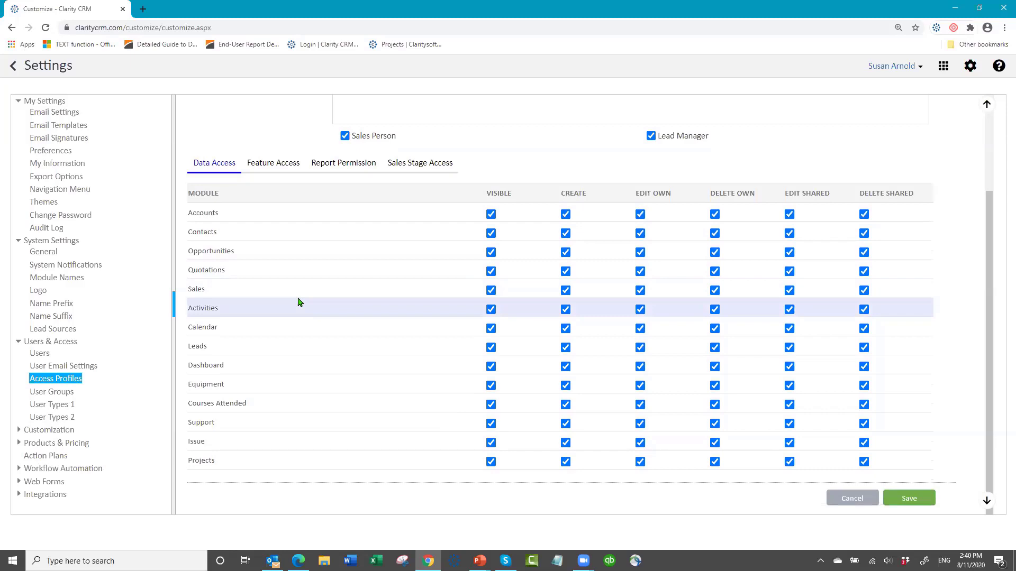
# - Browse the All profile's Feature Access and Report Permission grids, all fully enabled
pyautogui.click(276, 165)
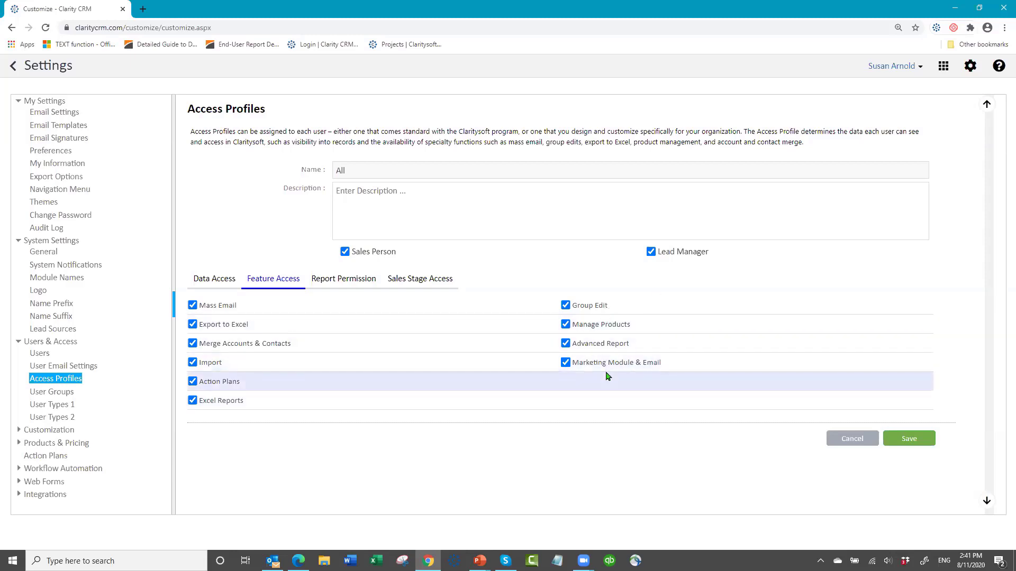
pyautogui.click(331, 288)
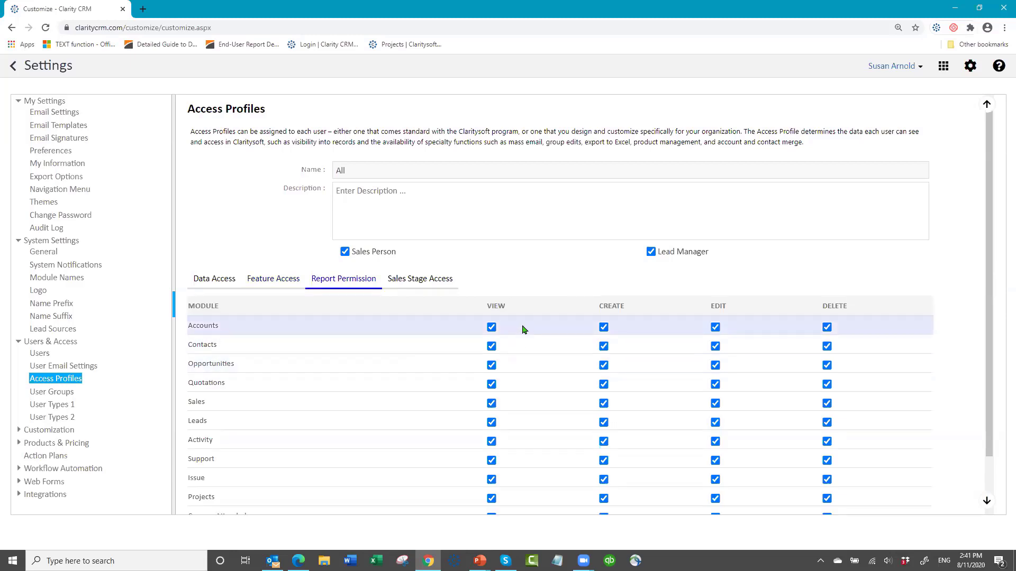
pyautogui.scroll(-1, 526, 496)
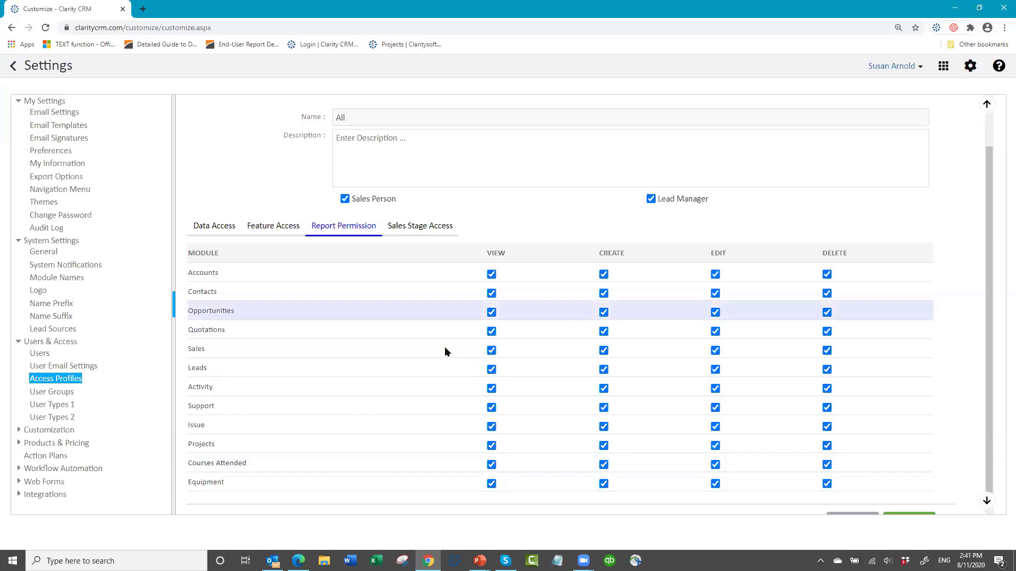
pyautogui.scroll(-1, 360, 382)
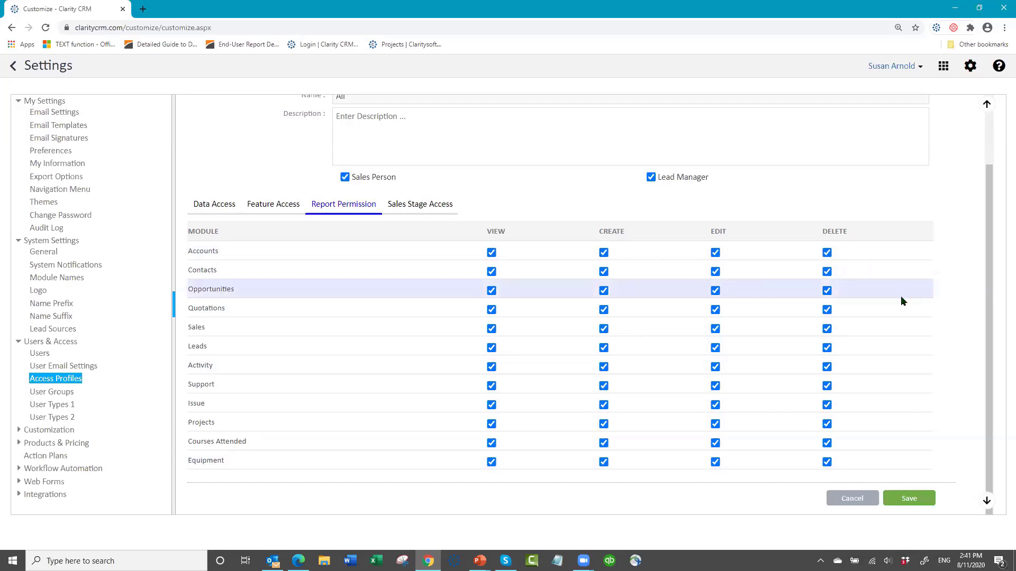
# - In Sales Stage Access, hide and re-show Presentation and Won, then return to Data Access
pyautogui.click(420, 212)
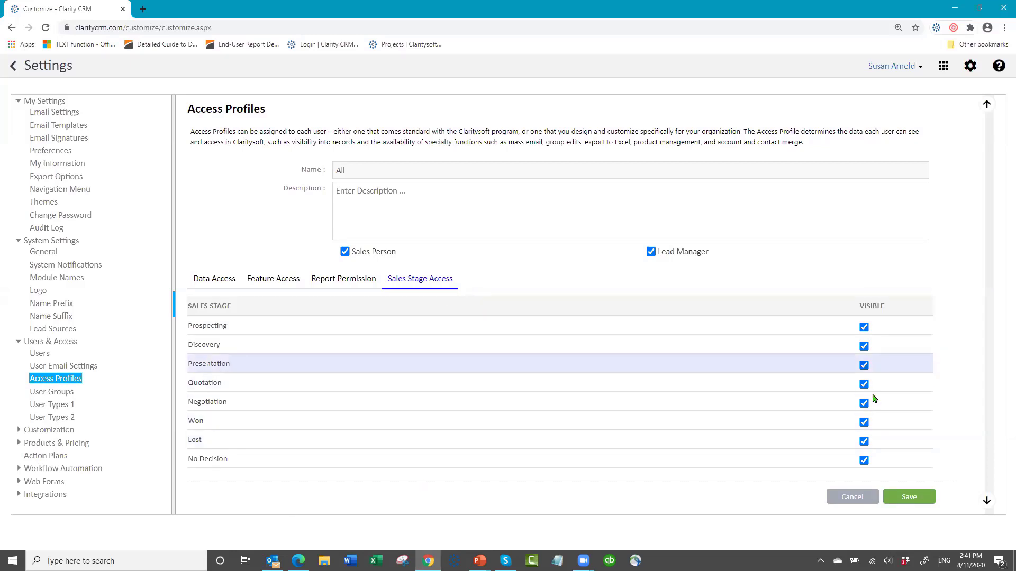
pyautogui.click(864, 365)
pyautogui.click(864, 422)
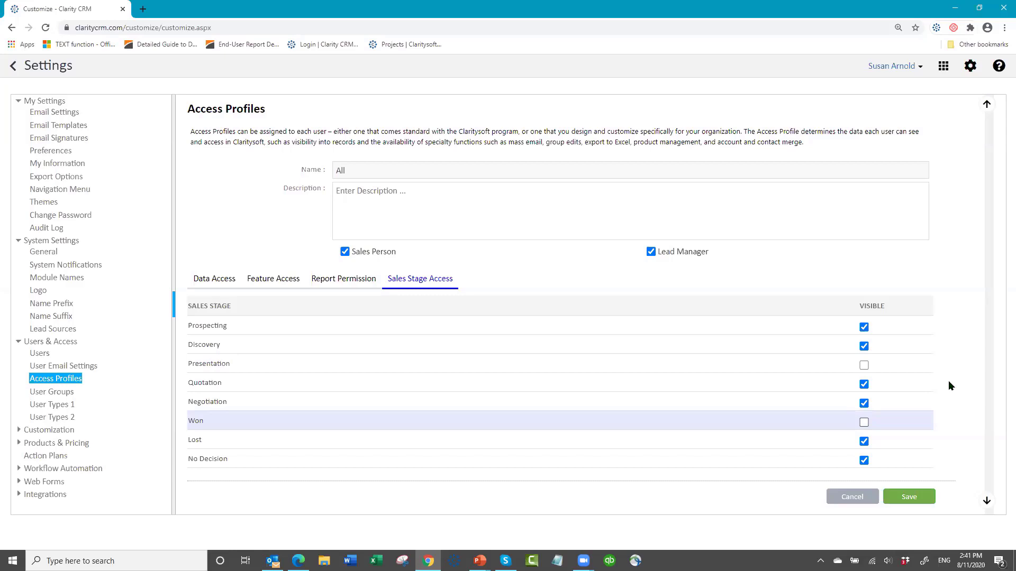
pyautogui.click(863, 365)
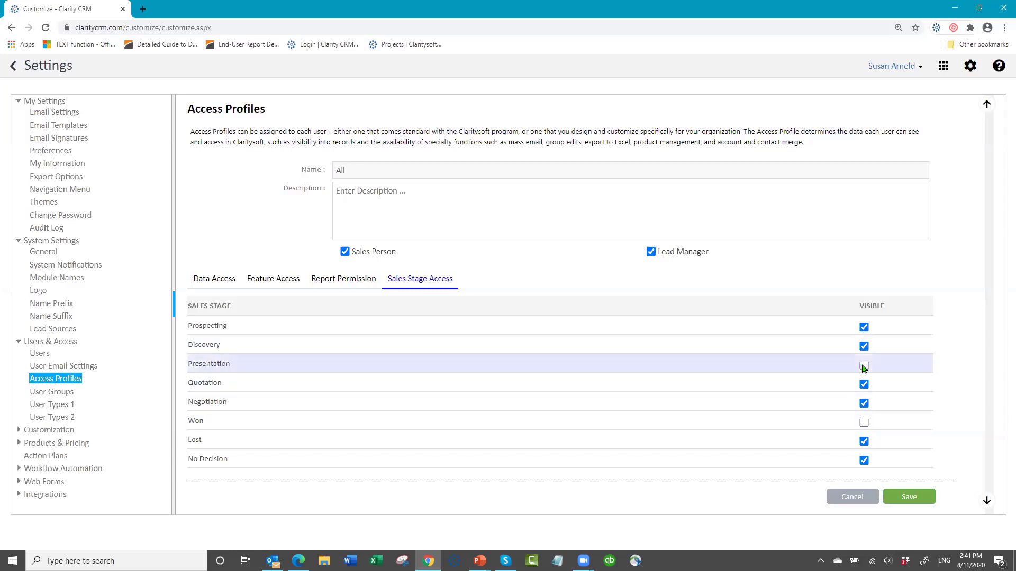
pyautogui.click(864, 422)
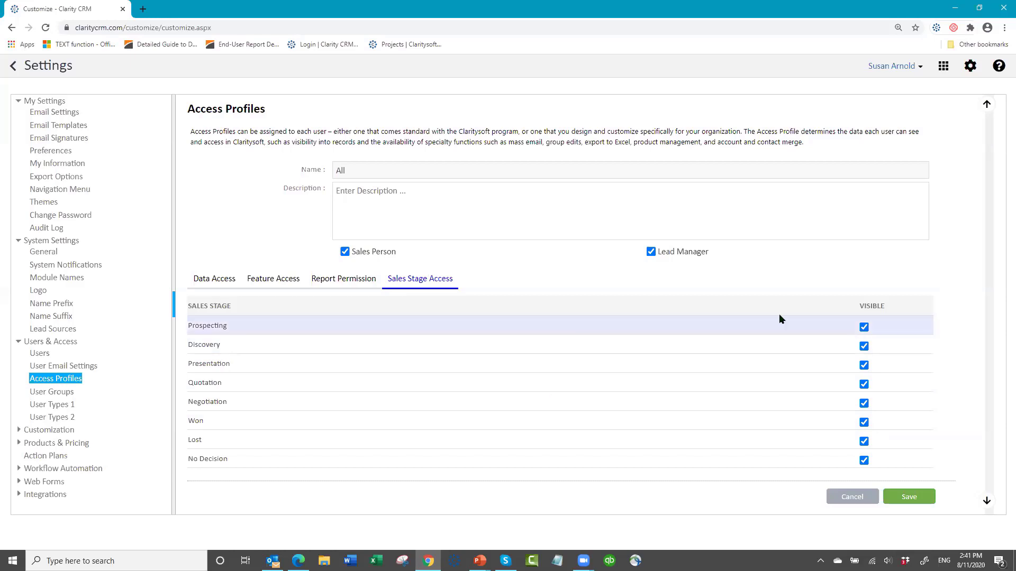
pyautogui.click(214, 278)
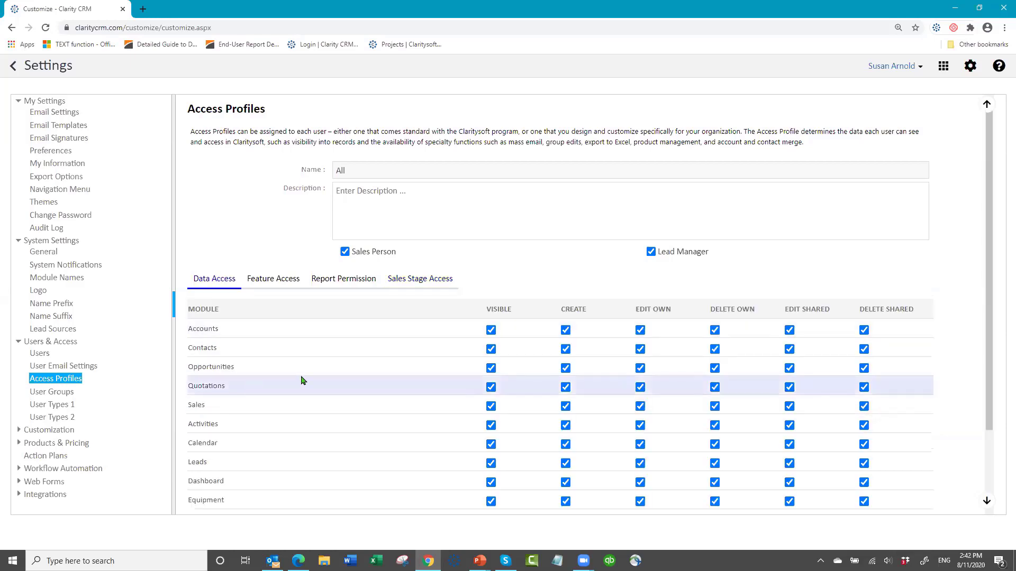
pyautogui.scroll(-2, 880, 381)
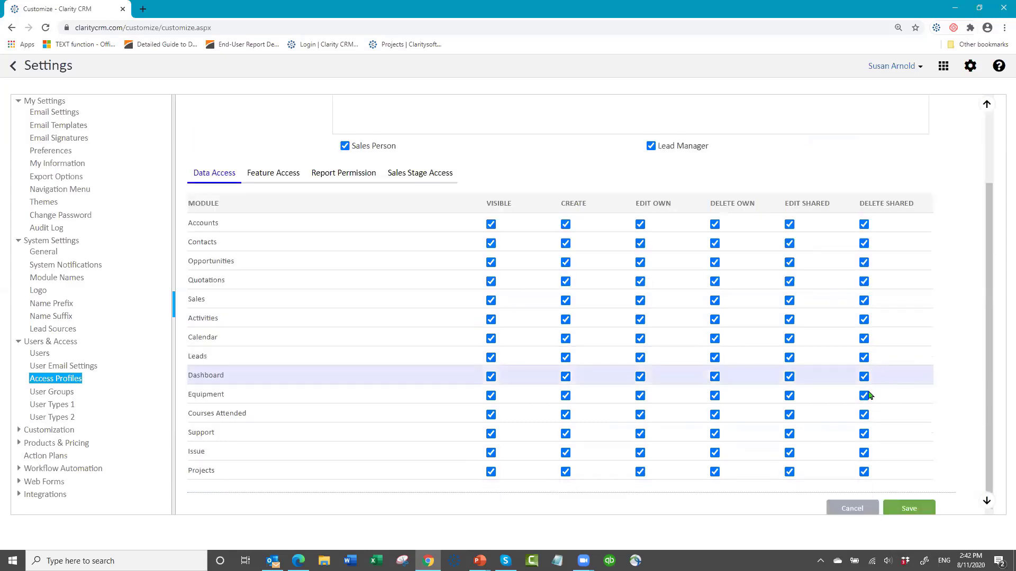
pyautogui.scroll(-1, 868, 395)
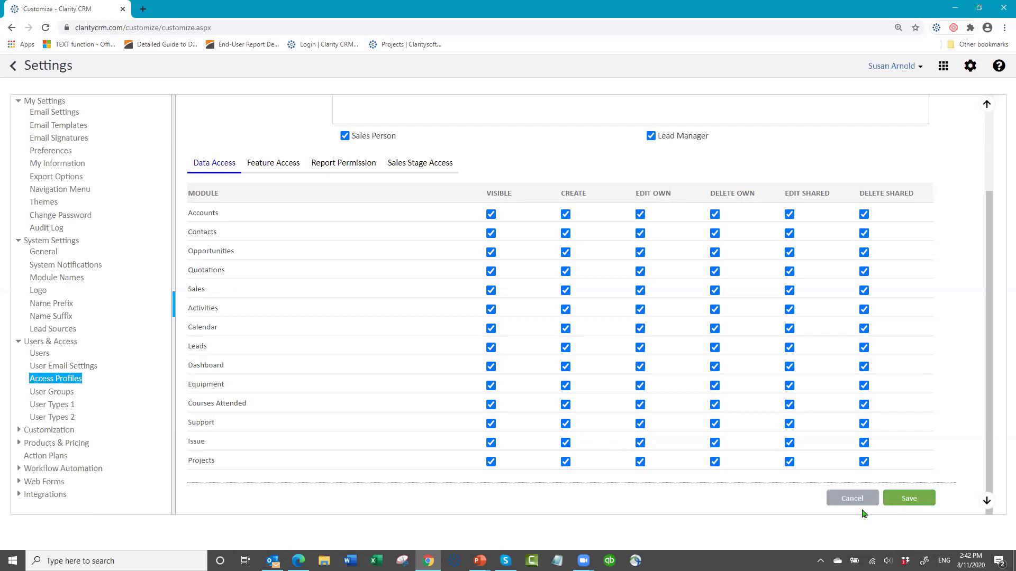
# - Leave the All profile unsaved, then browse All - Marketing team's Feature Access and Report Permission grids
pyautogui.click(845, 499)
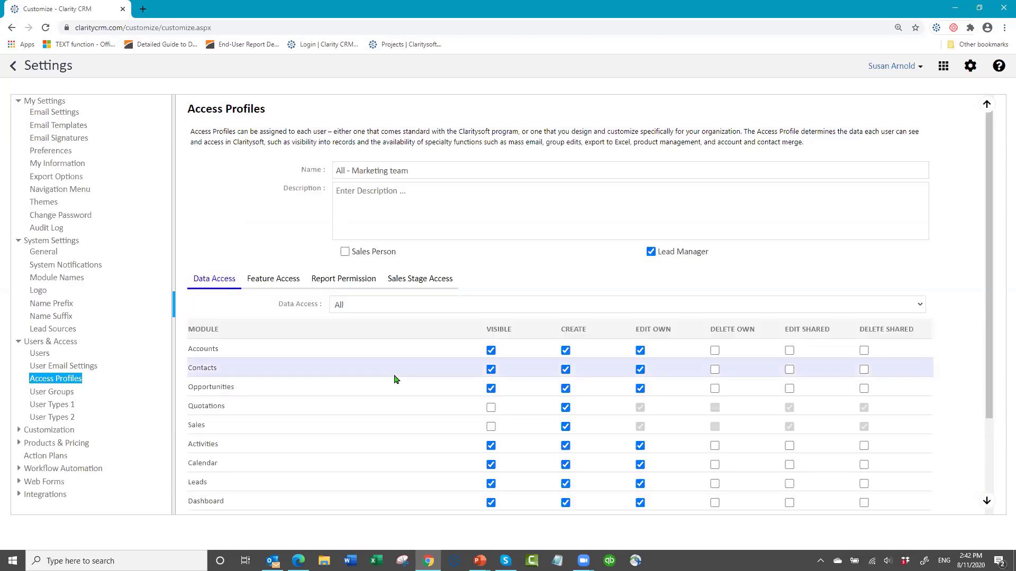
pyautogui.scroll(-2, 377, 370)
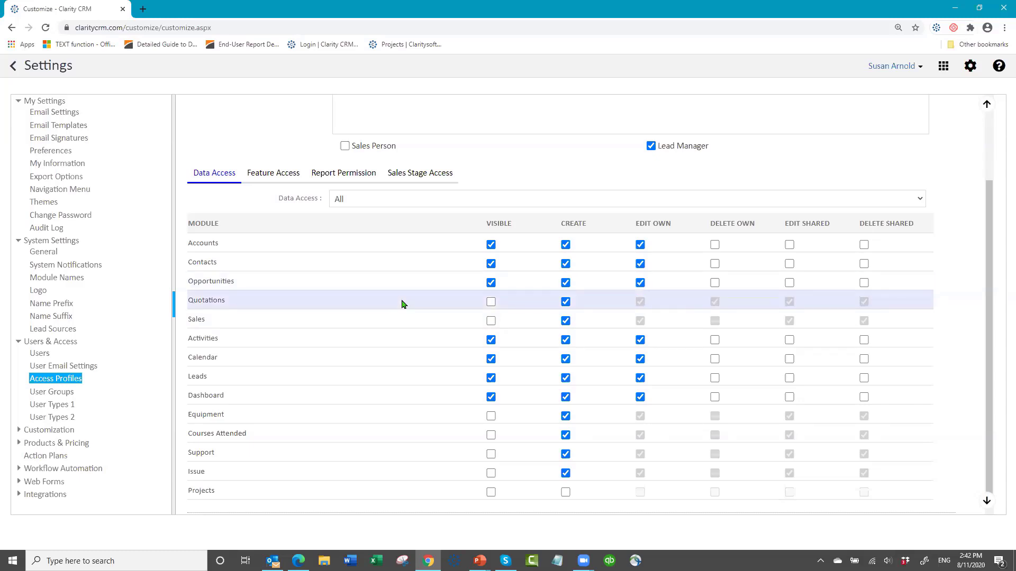
pyautogui.scroll(-1, 395, 301)
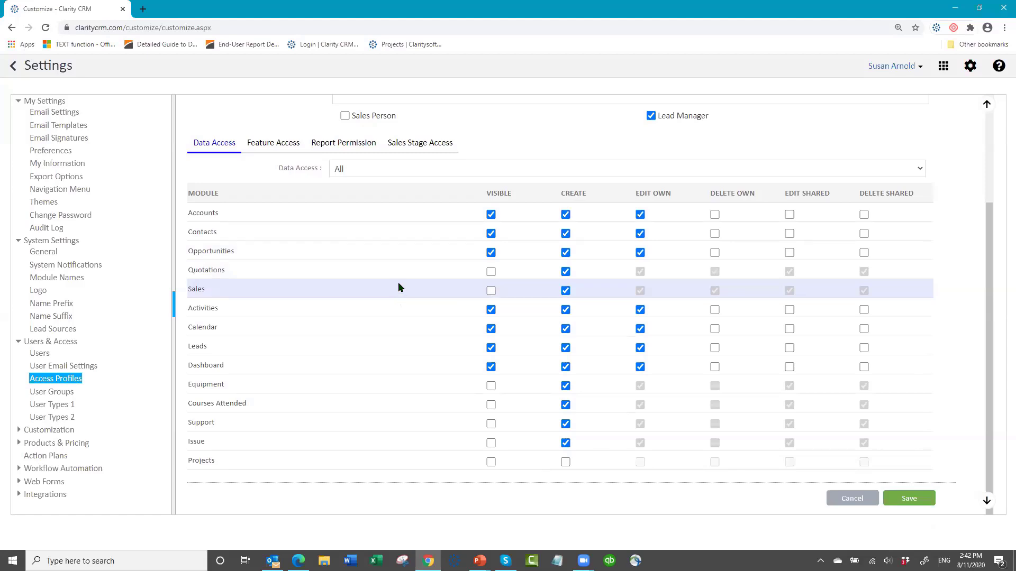
pyautogui.scroll(3, 394, 299)
pyautogui.click(284, 279)
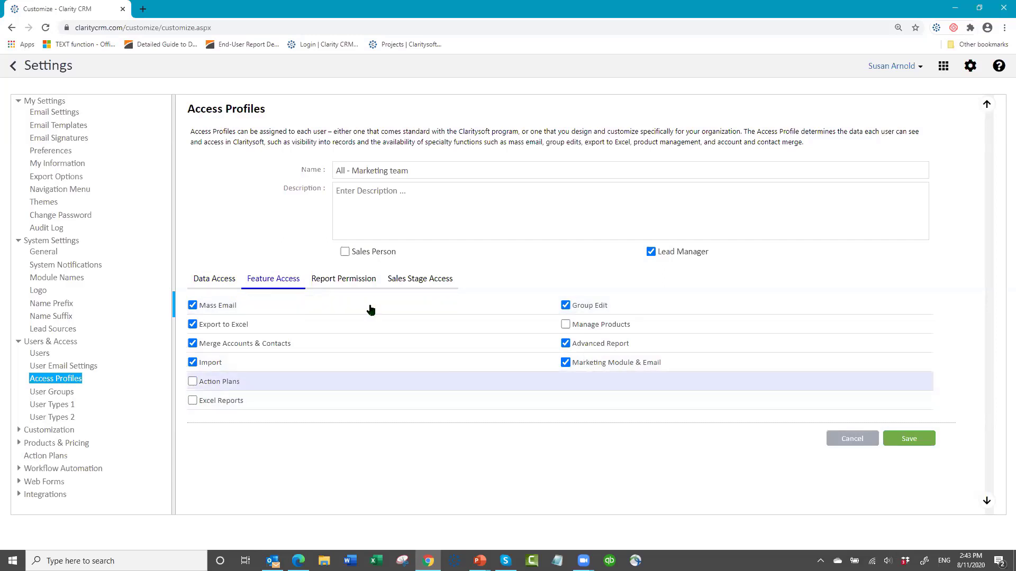
pyautogui.click(344, 278)
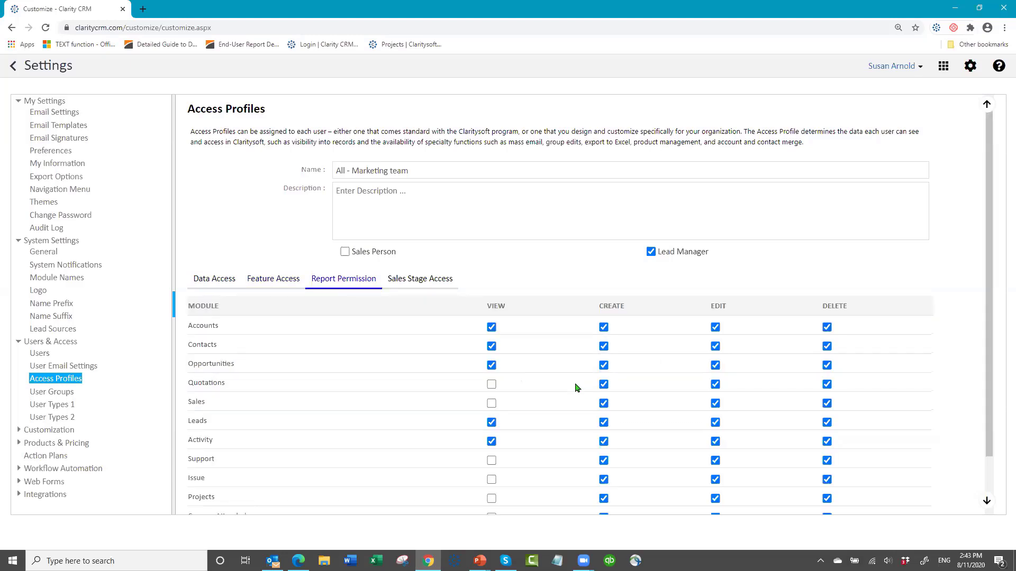
pyautogui.scroll(-2, 580, 489)
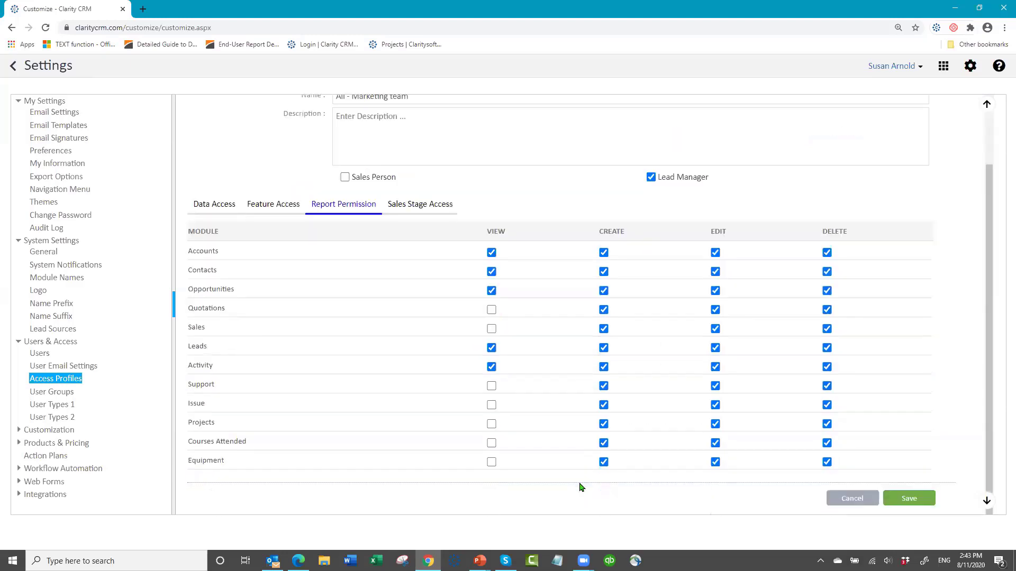
pyautogui.scroll(2, 574, 454)
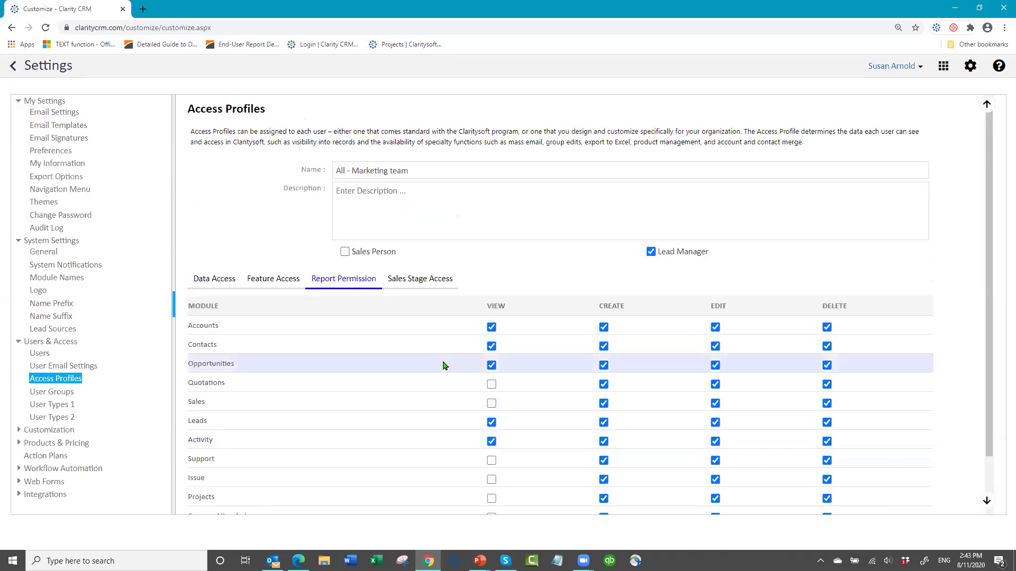
pyautogui.scroll(-2, 438, 365)
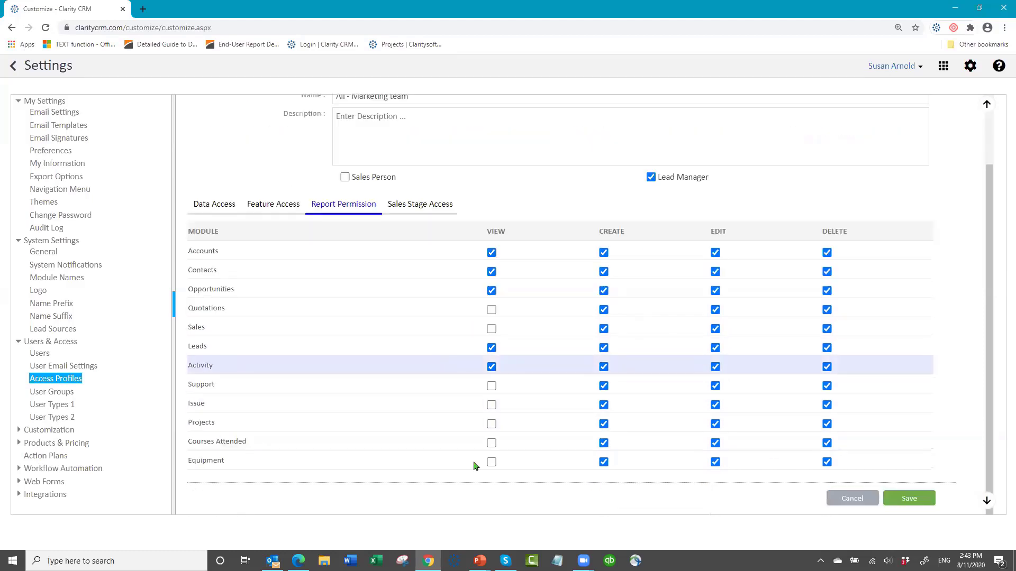
# - Cancel out of the All - Marketing team profile back to the Access Profiles list
pyautogui.click(851, 501)
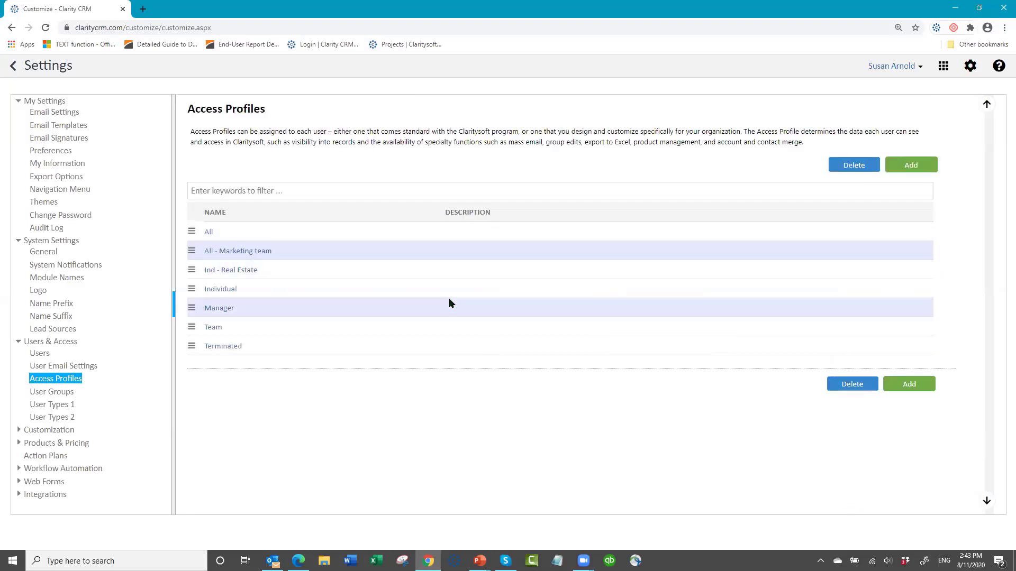
pyautogui.click(913, 169)
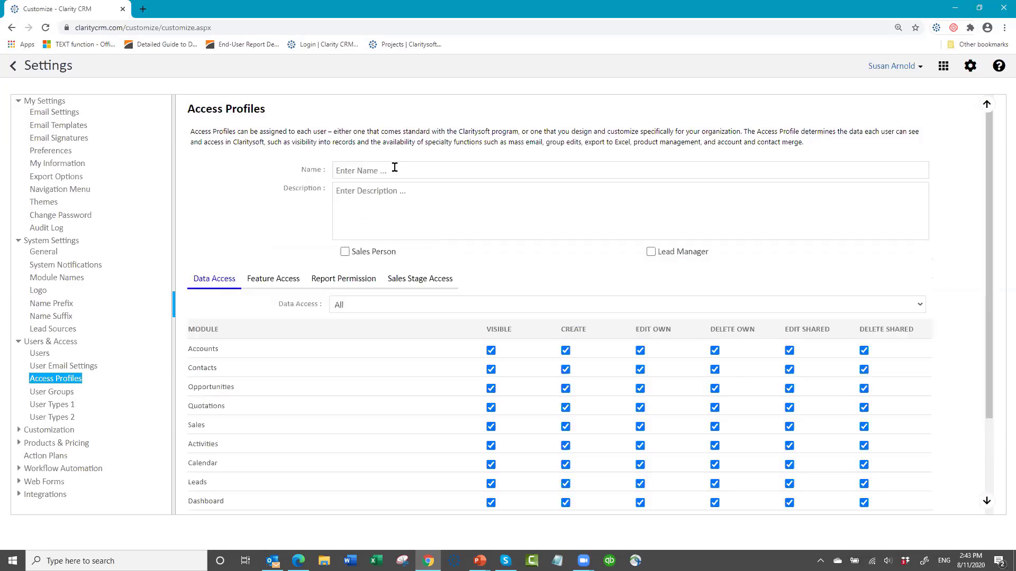
pyautogui.click(402, 168)
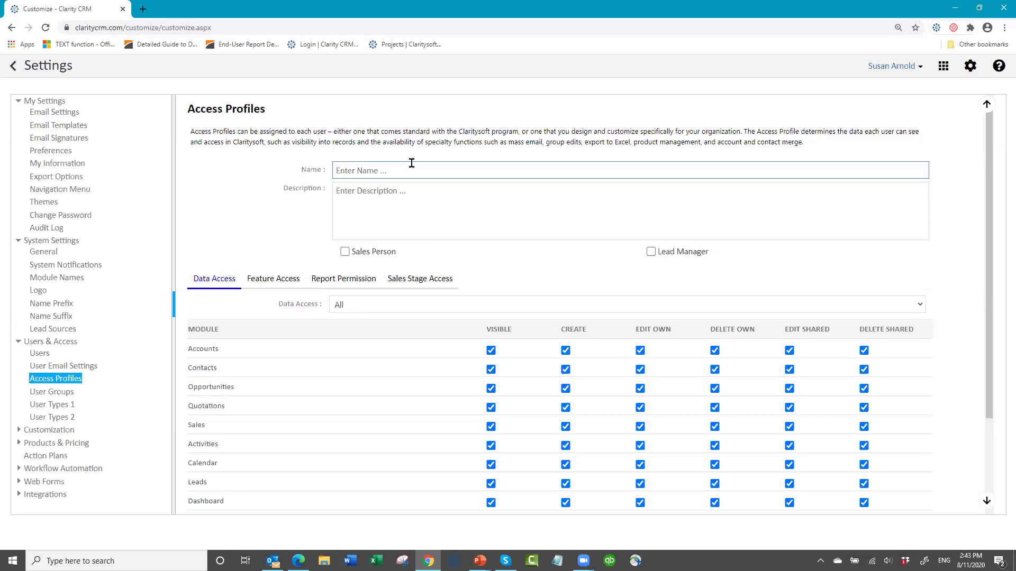
pyautogui.write('Individual -')
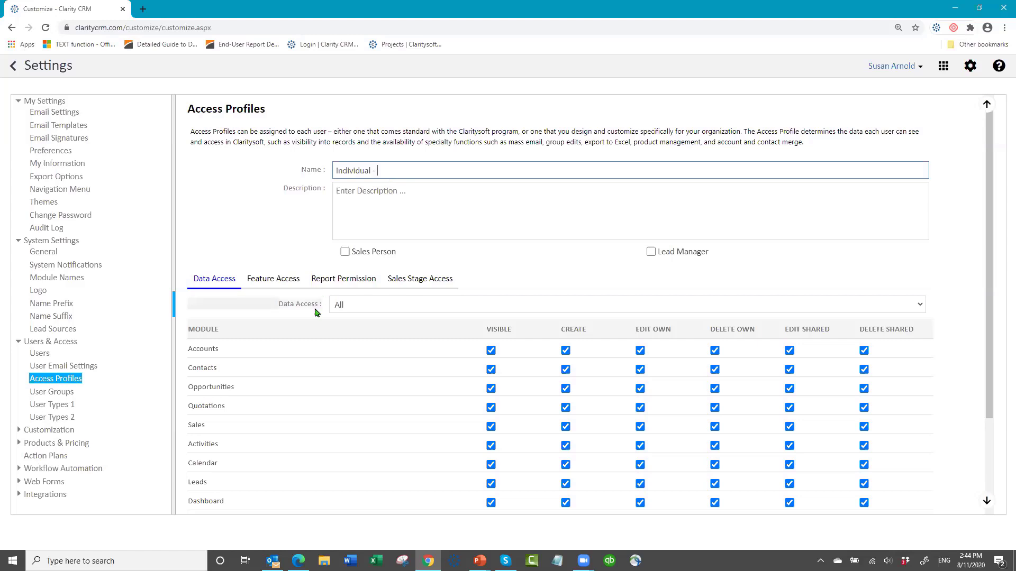
pyautogui.click(398, 305)
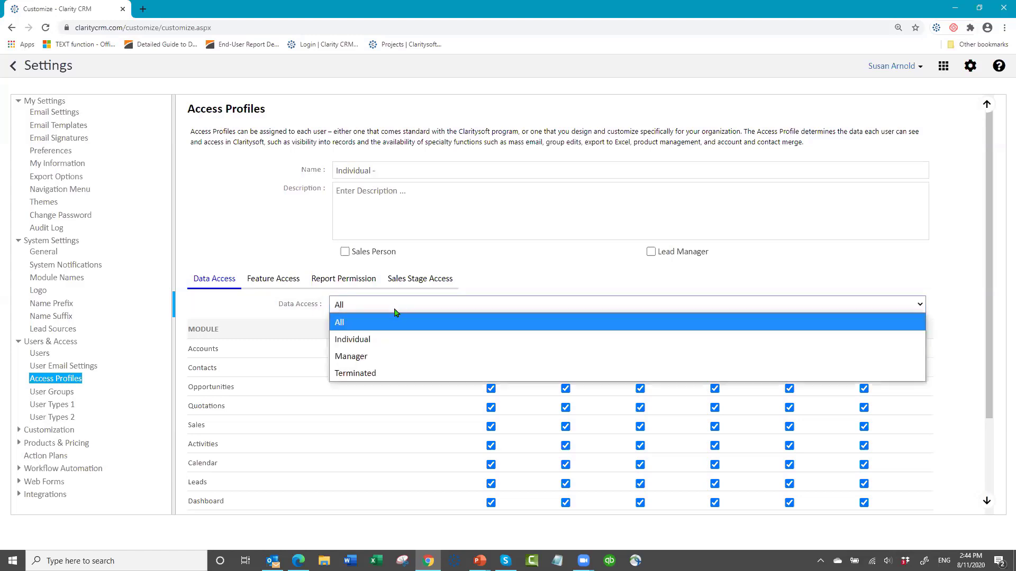
pyautogui.click(373, 340)
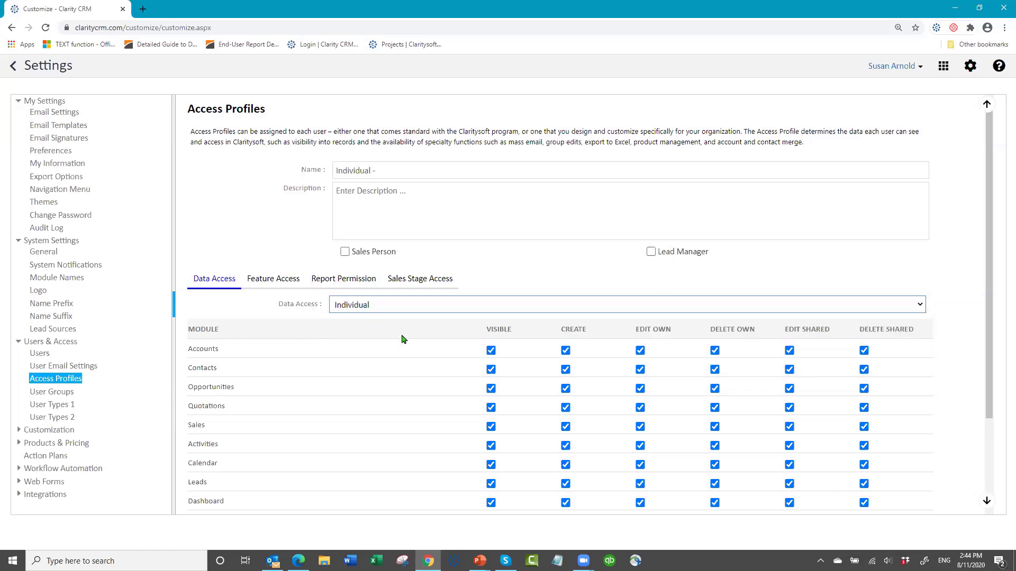
pyautogui.scroll(-2, 407, 355)
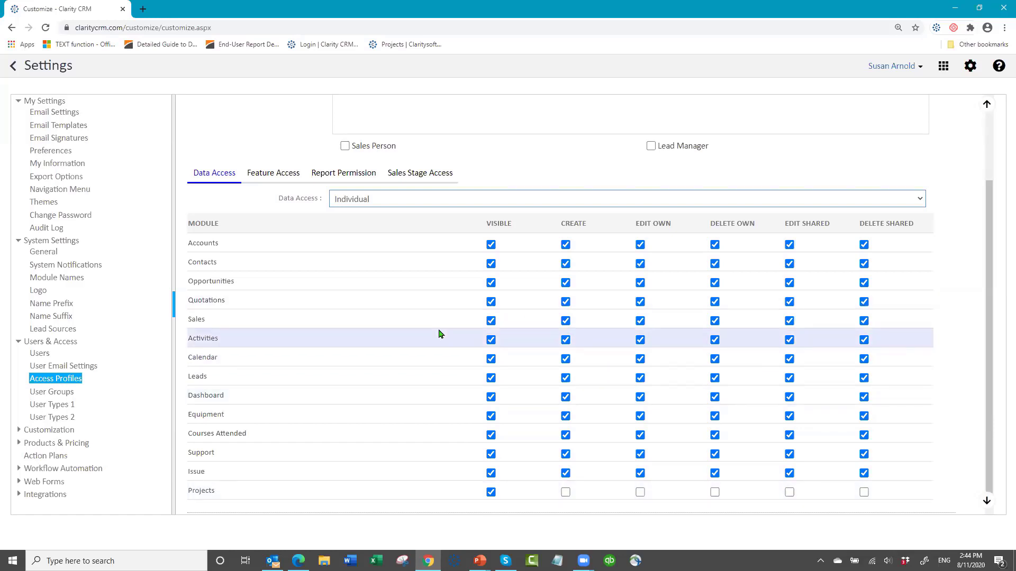
pyautogui.scroll(2, 444, 321)
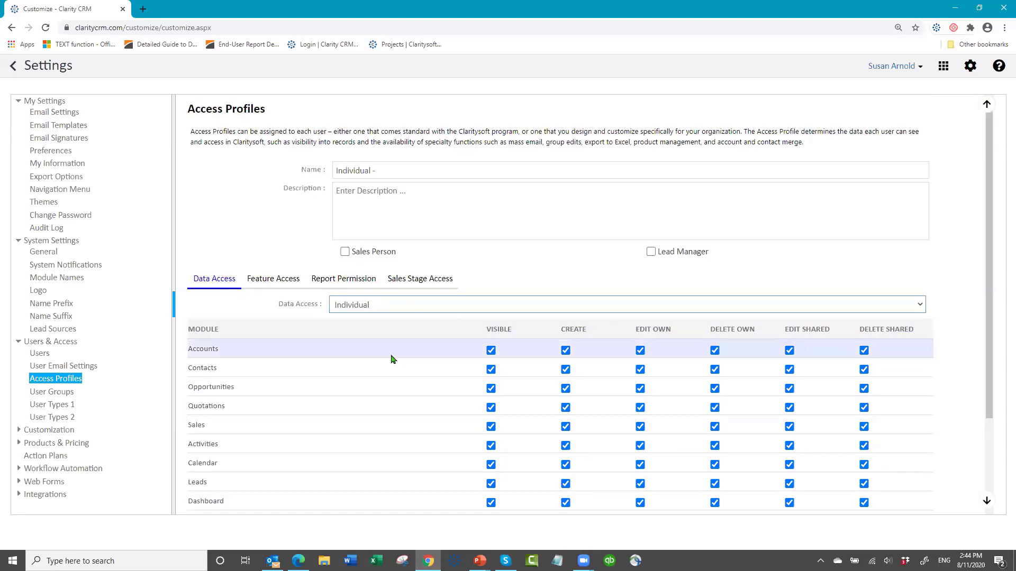
pyautogui.scroll(-3, 384, 351)
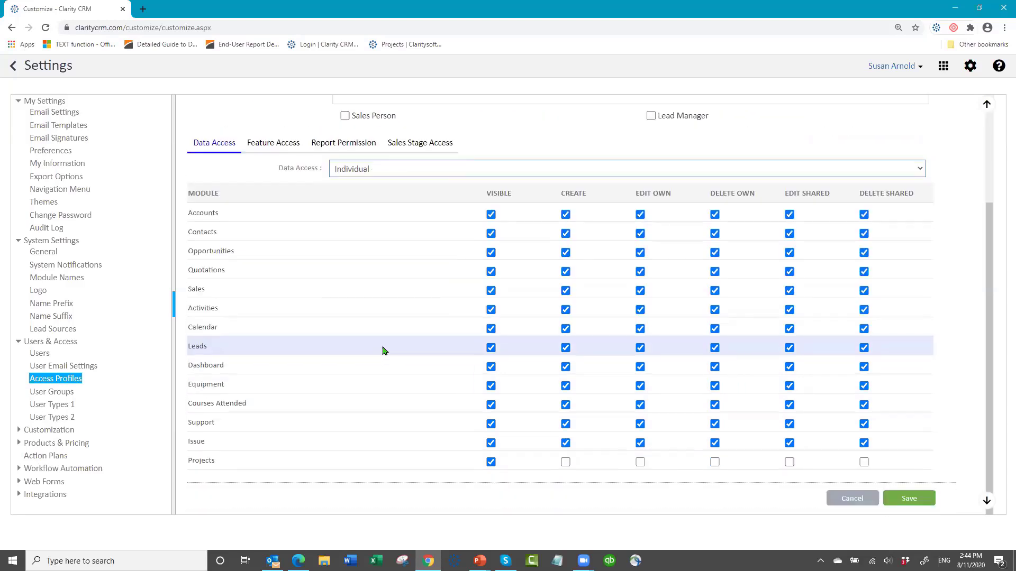
pyautogui.click(853, 499)
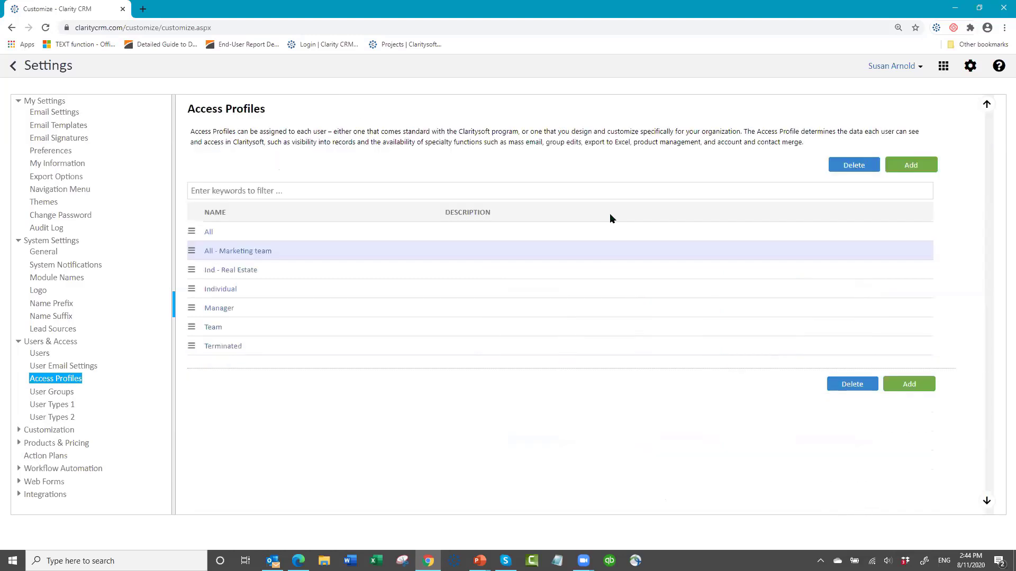
# - Go to Customization in the settings tree to reach the UI Templates page
pyautogui.click(66, 266)
pyautogui.click(189, 309)
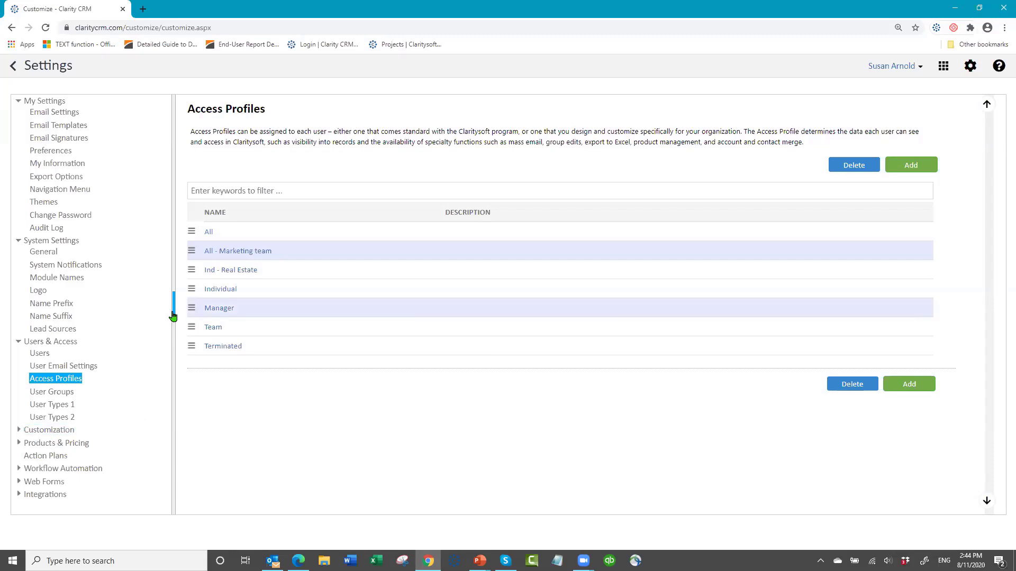
pyautogui.moveTo(173, 315); pyautogui.dragTo(173, 392)
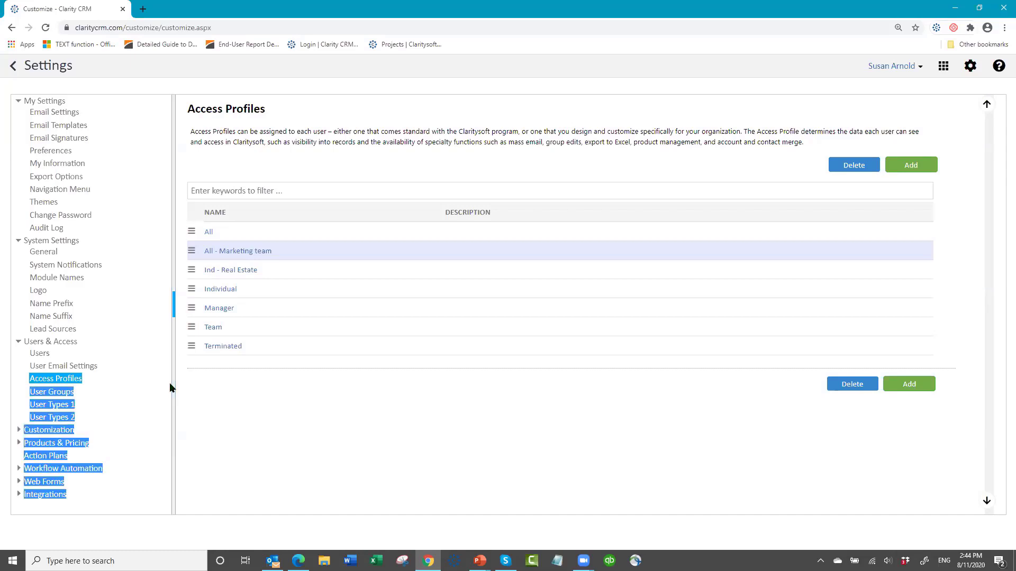
pyautogui.click(96, 412)
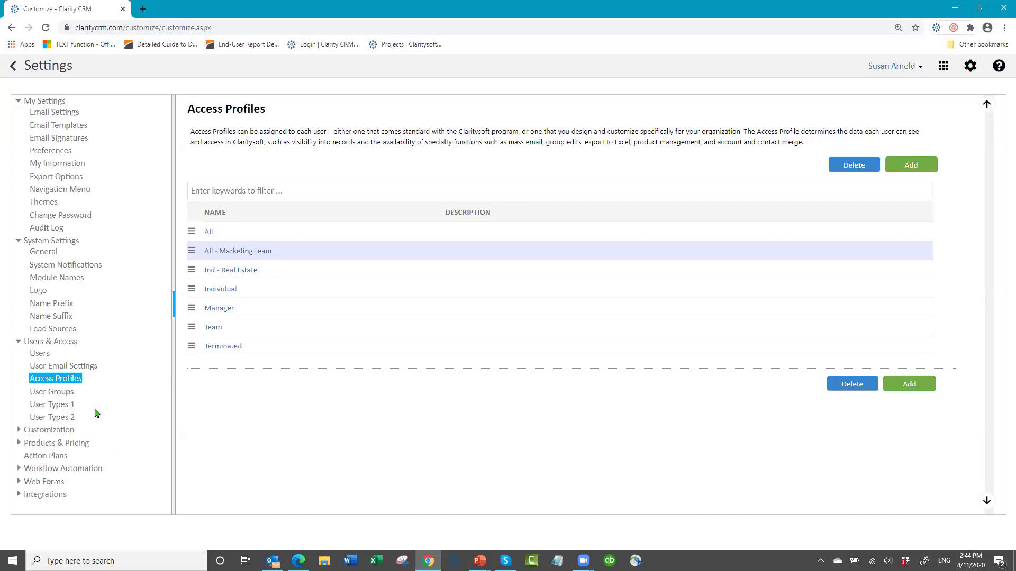
pyautogui.click(51, 432)
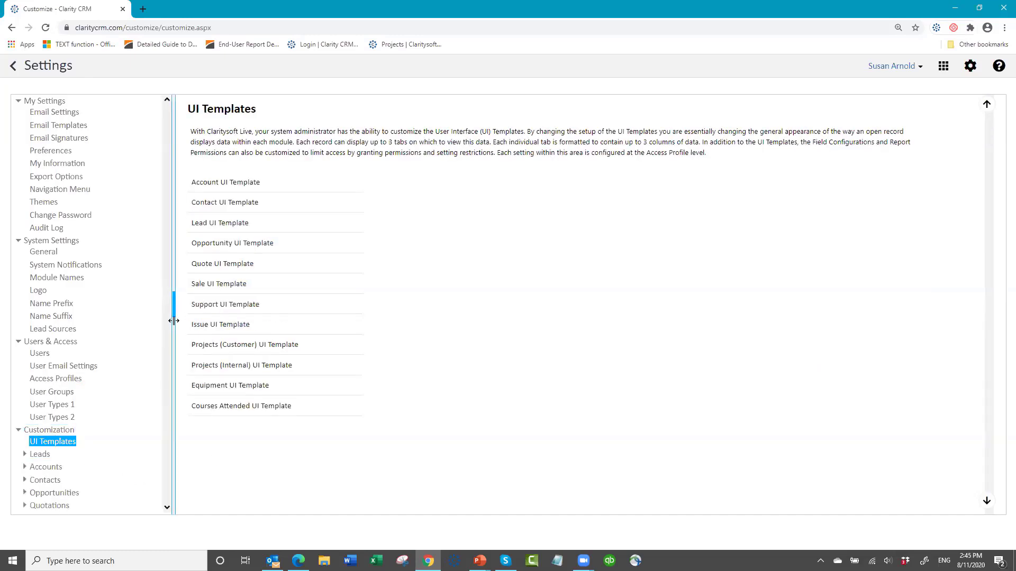
# - Open the Lead Custom Fields page, listing 18 fields from Import Source to Industry Type
pyautogui.scroll(-3, 133, 435)
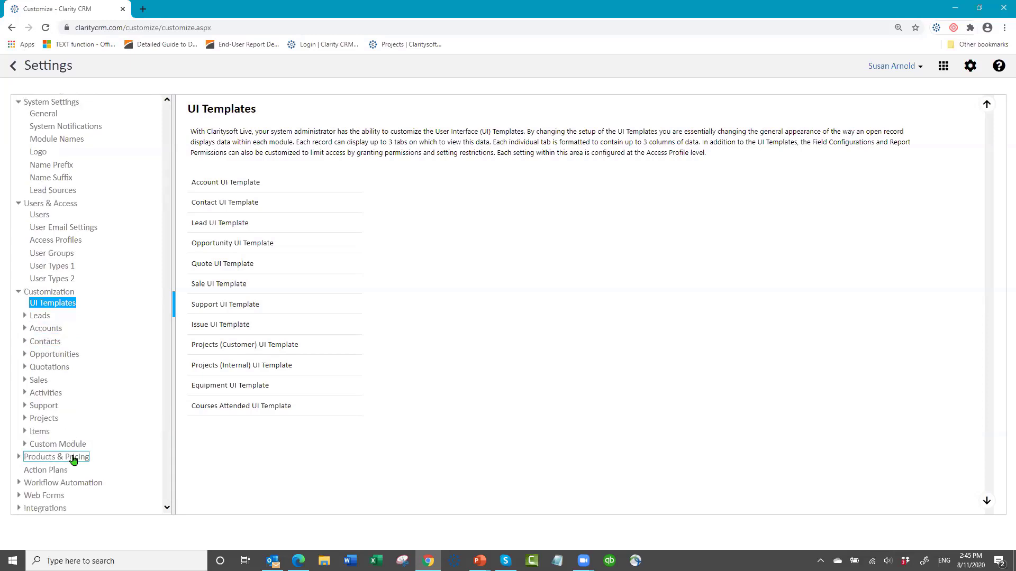
pyautogui.click(40, 315)
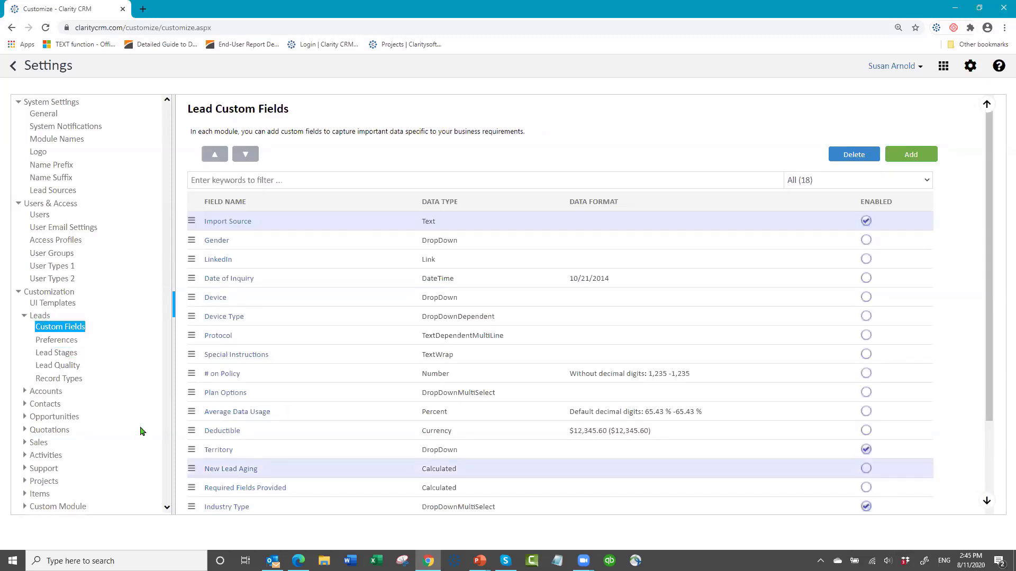
# - Glance at Account custom fields, then return to Lead custom fields and open Product Interest
pyautogui.click(21, 316)
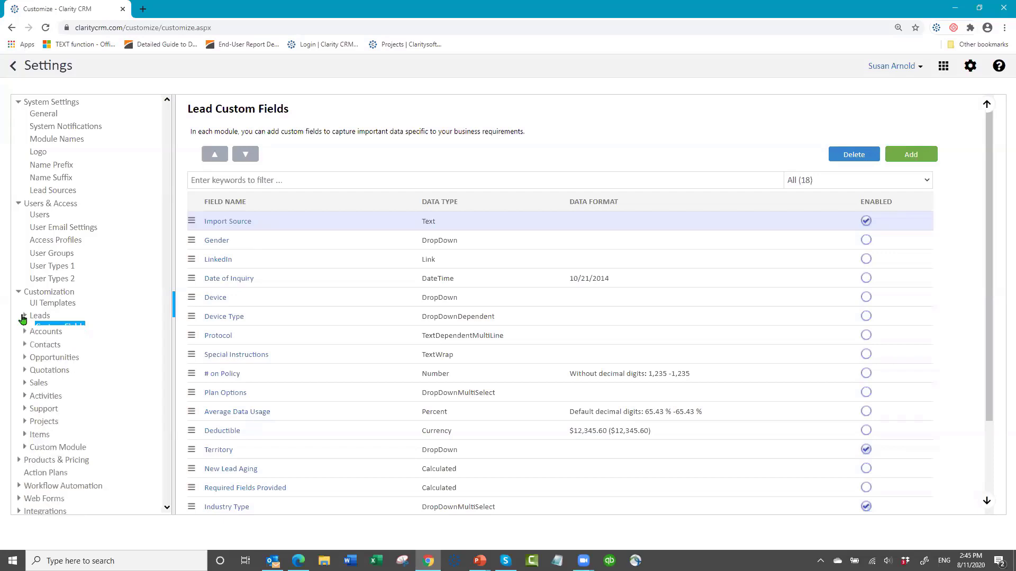
pyautogui.click(45, 329)
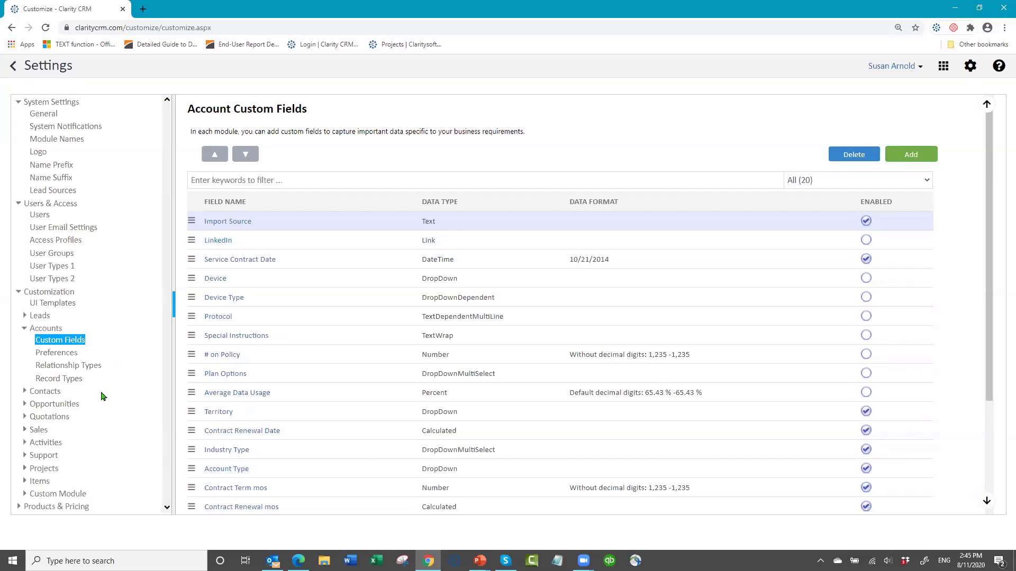
pyautogui.click(39, 317)
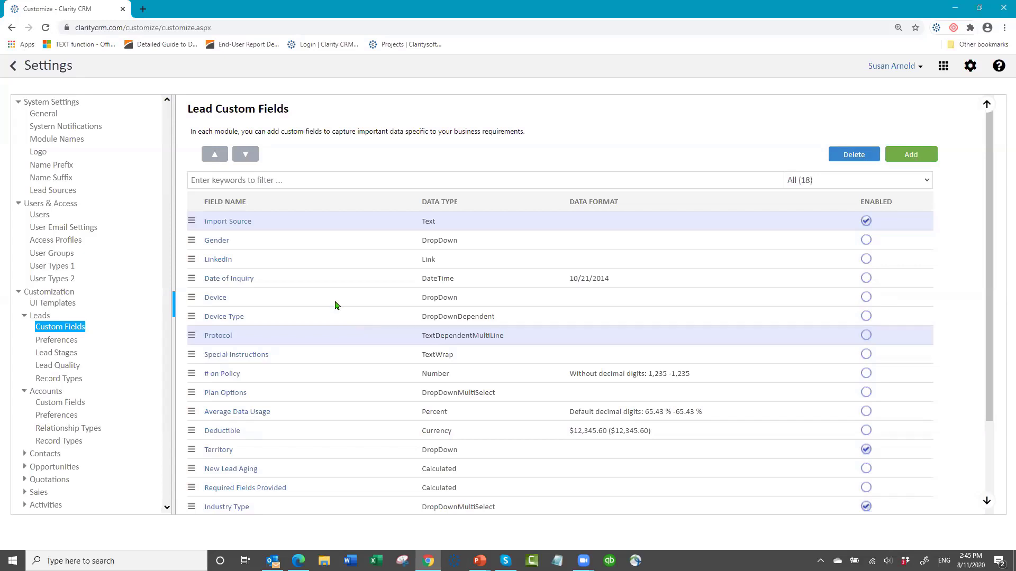
pyautogui.scroll(-3, 296, 270)
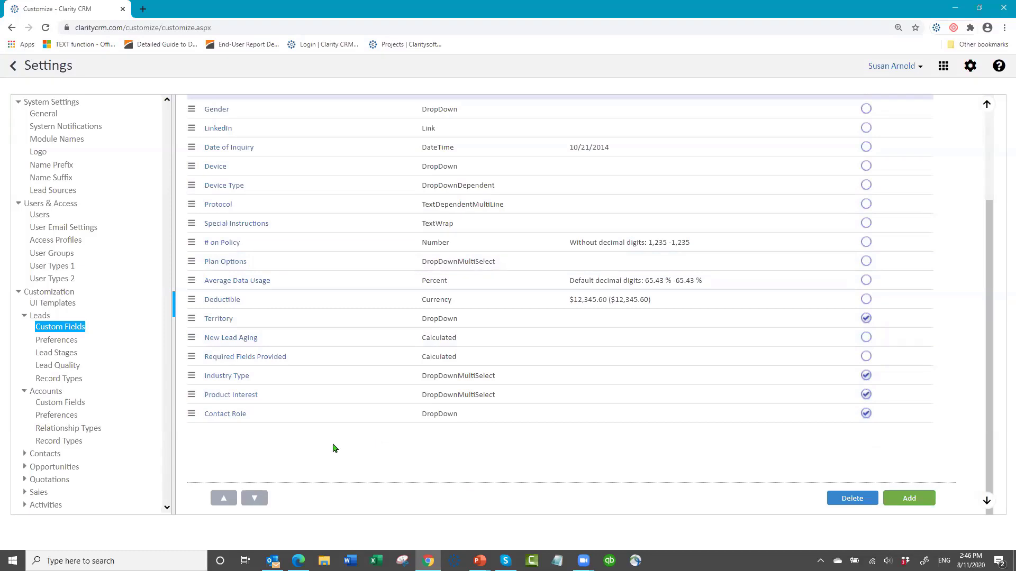
pyautogui.click(220, 398)
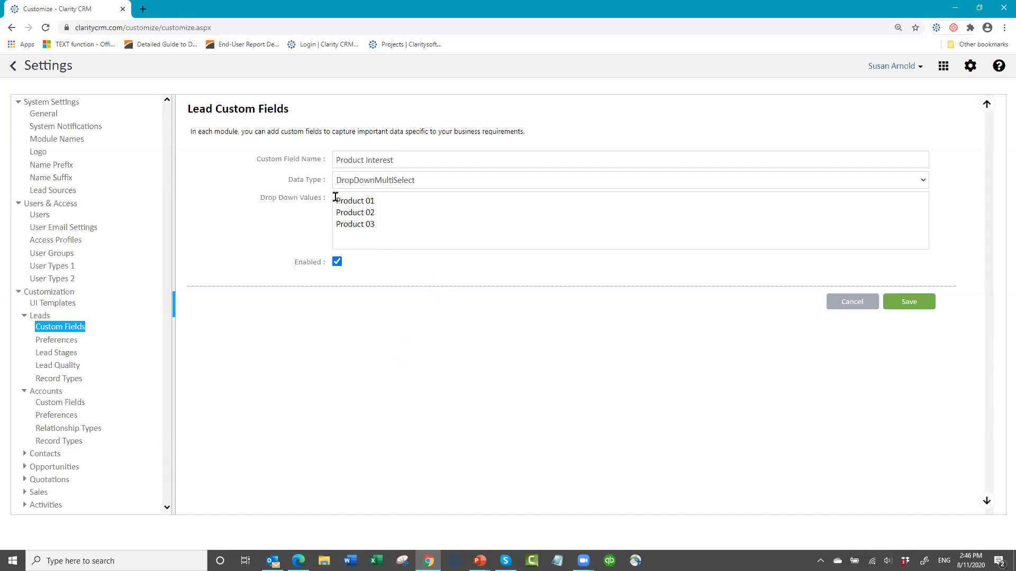
# - Highlight the three Product dropdown values, cancel the Product Interest form, and open Account Custom Fields
pyautogui.moveTo(336, 199); pyautogui.dragTo(430, 238)
pyautogui.hotkey('ctrl', 'c')
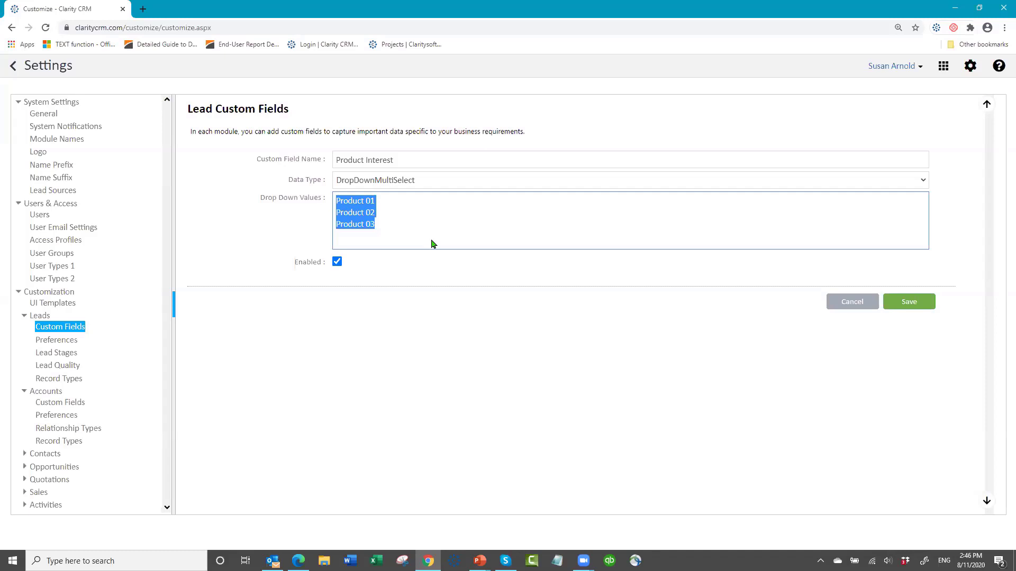
pyautogui.click(853, 303)
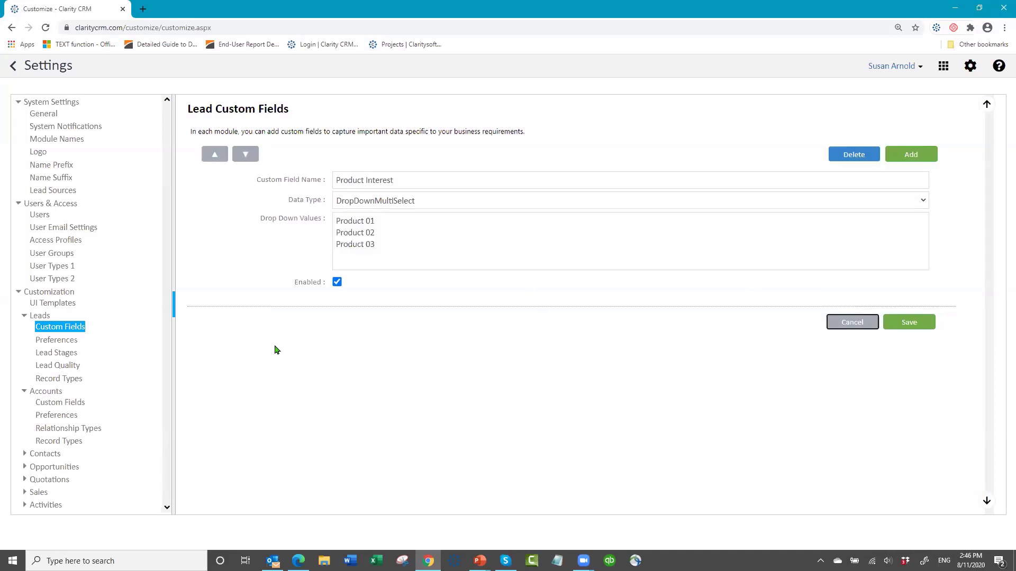
pyautogui.click(58, 403)
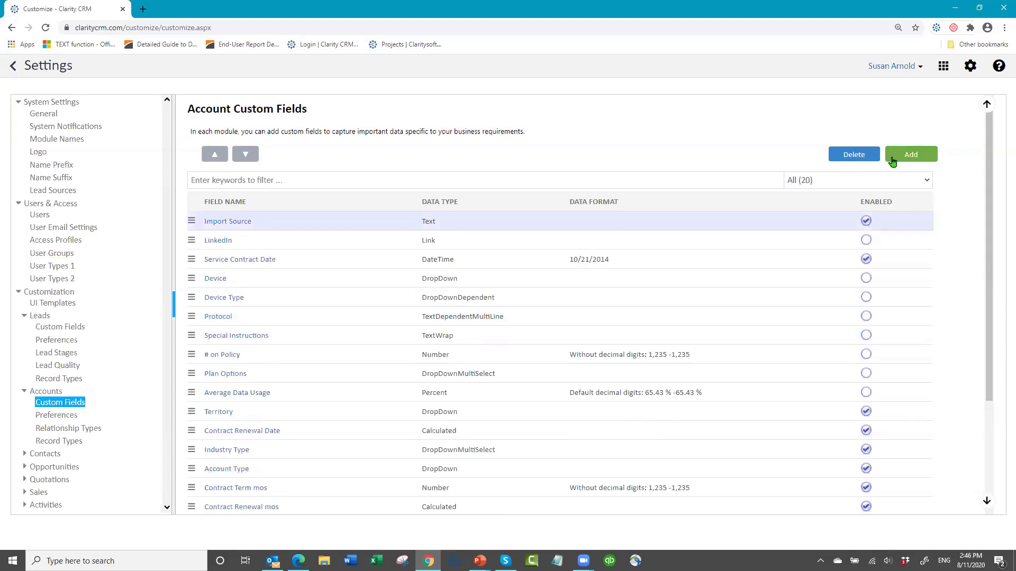
# - Create account field 'Product Interest' as DropDownMultiSelect with values Product 01, Product 02, Product 03
pyautogui.click(911, 154)
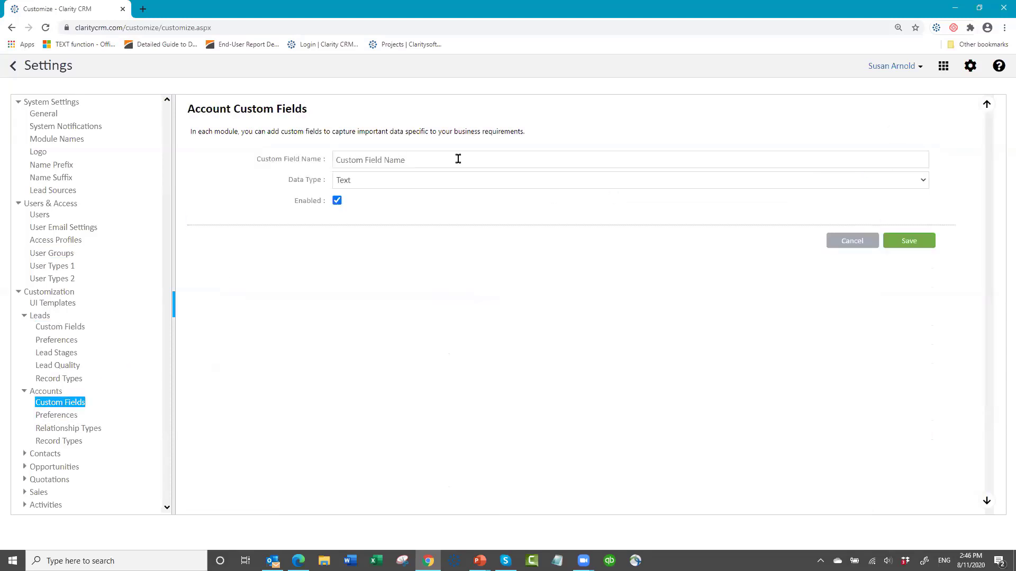
pyautogui.write('P')
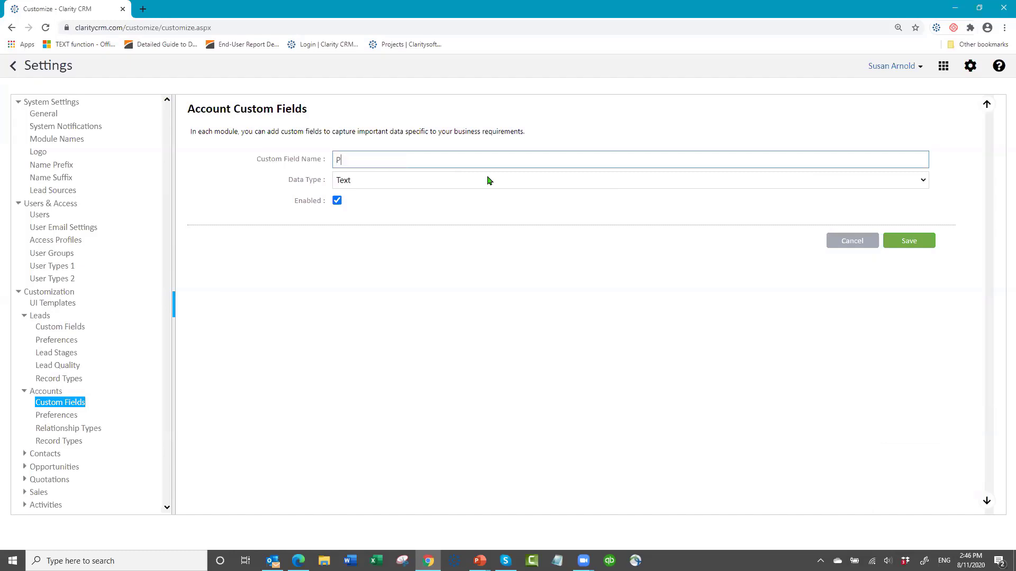
pyautogui.write('roduct Interest')
pyautogui.click(487, 180)
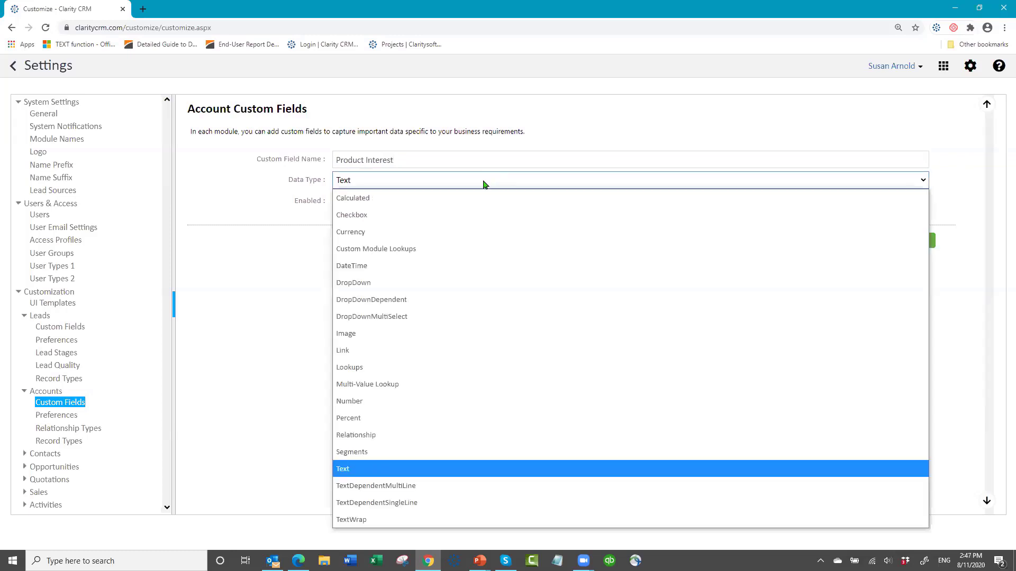
pyautogui.click(413, 320)
pyautogui.click(384, 202)
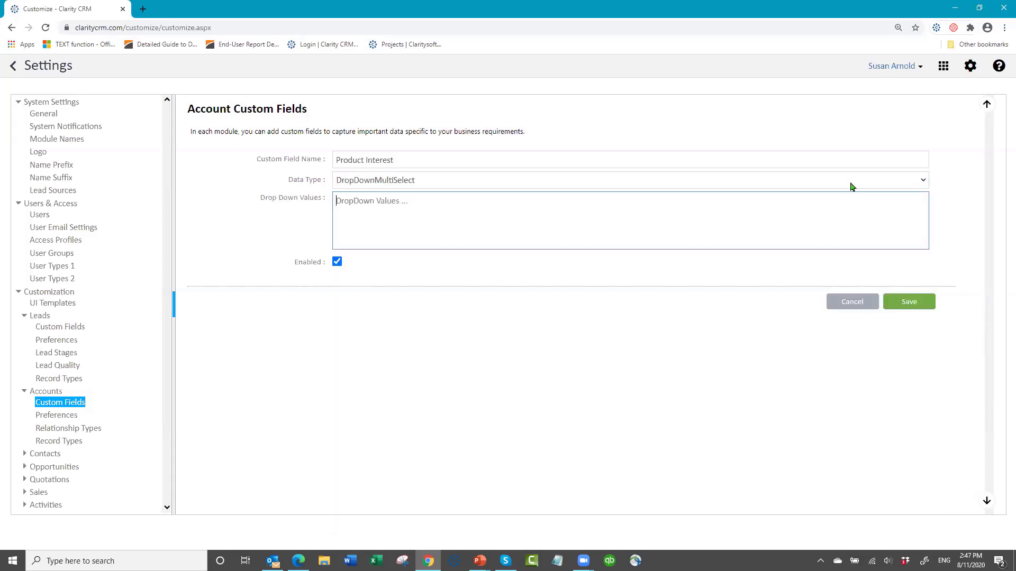
pyautogui.hotkey('ctrl', 'v')
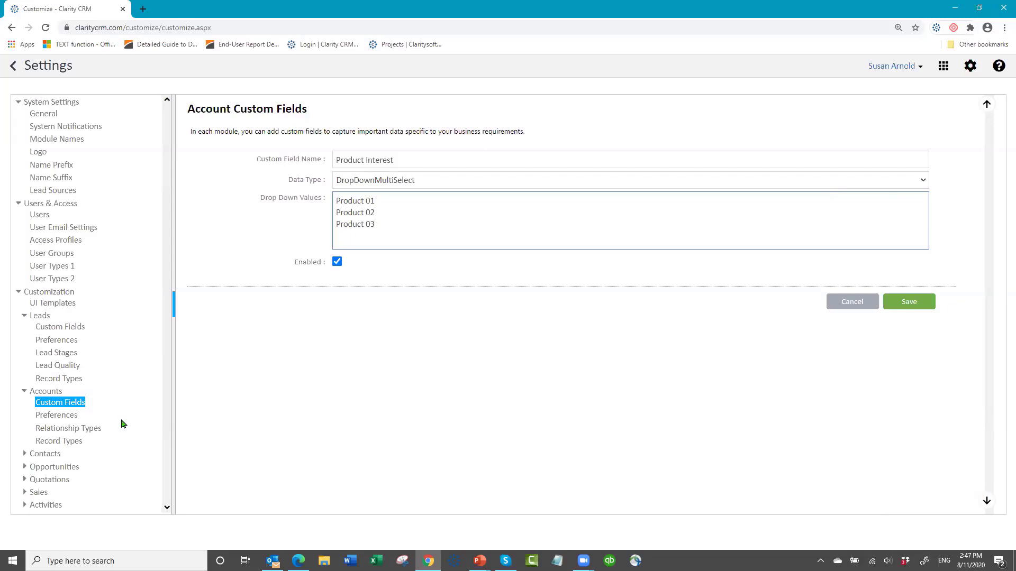
pyautogui.scroll(-2, 125, 381)
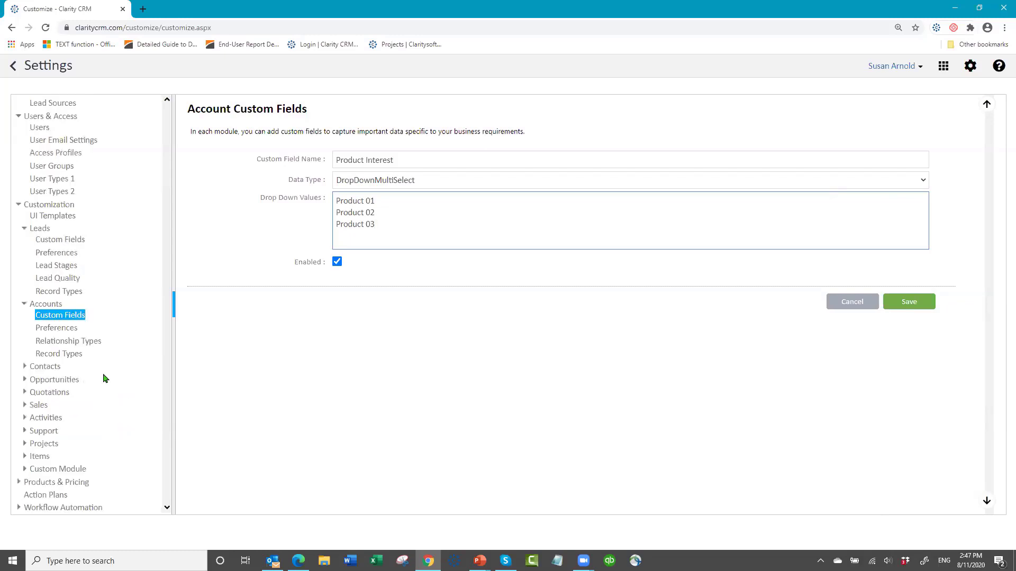
# - Review the 23 Contact Custom Fields, Deductible through Mail List, and start a new field
pyautogui.click(47, 370)
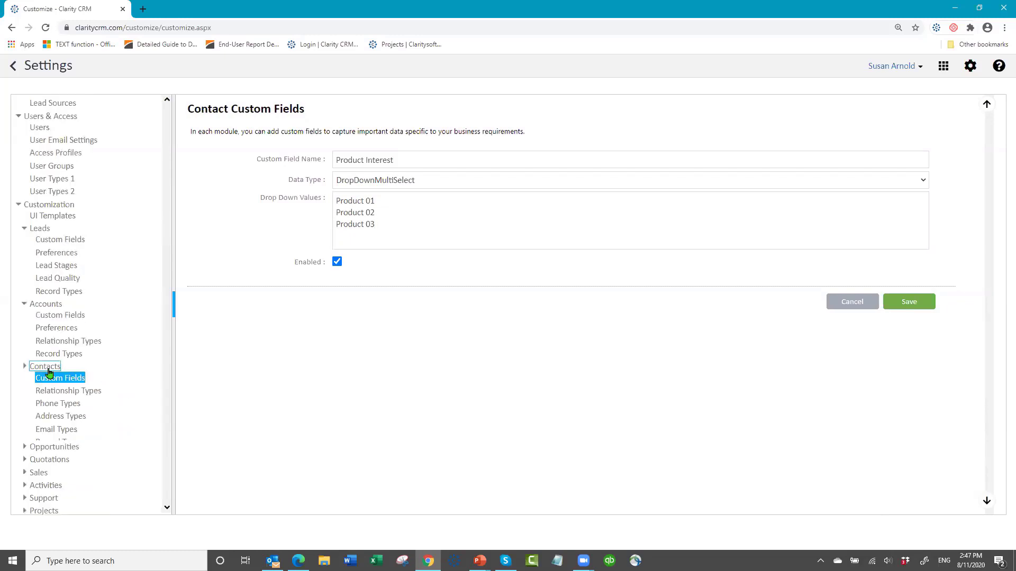
pyautogui.click(59, 380)
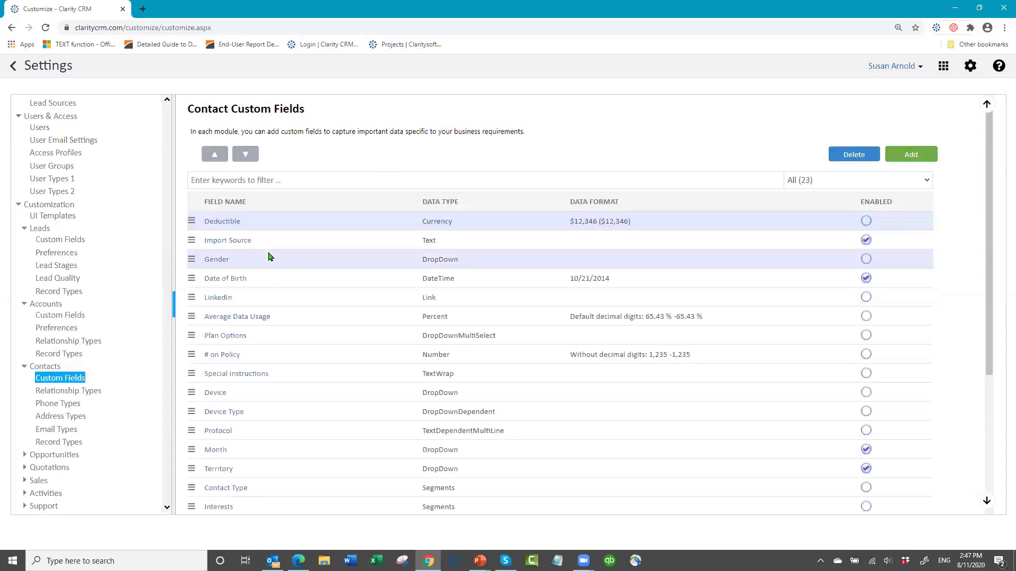
pyautogui.scroll(-2, 301, 377)
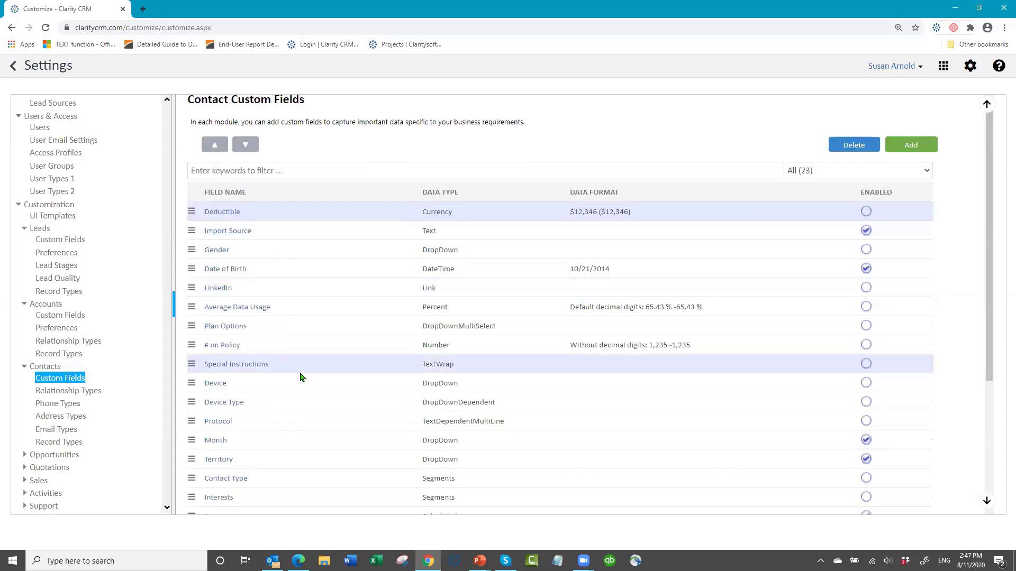
pyautogui.scroll(-1, 300, 376)
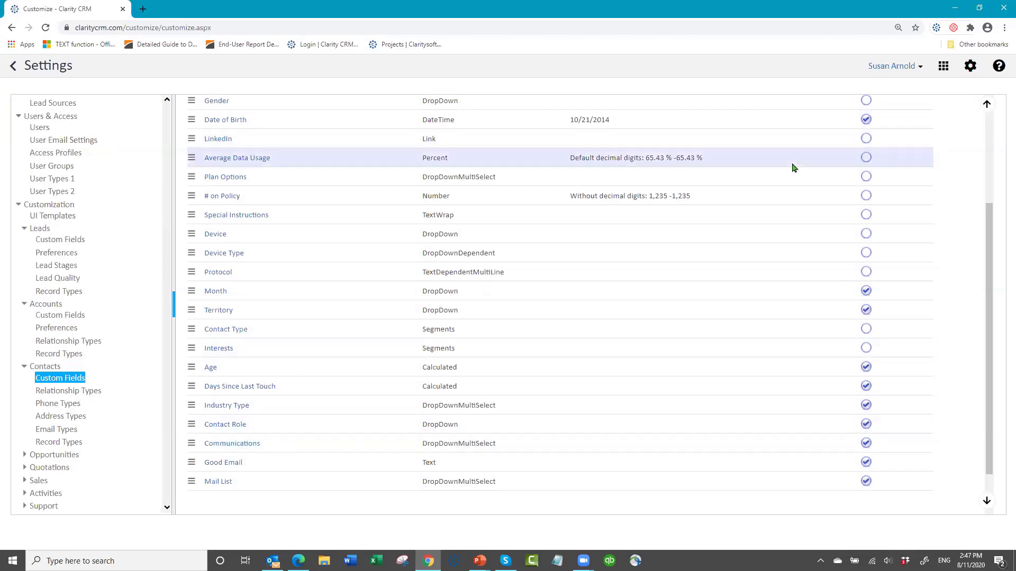
pyautogui.scroll(3, 914, 157)
pyautogui.click(911, 156)
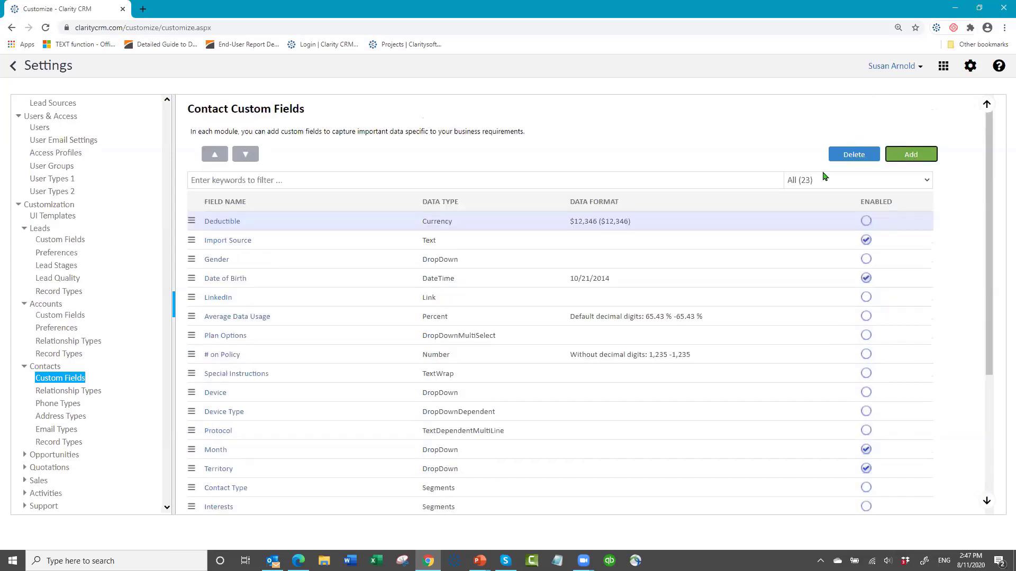
# - Save contact field 'Product Interest' as DropDownMultiSelect with values Product 01–03
pyautogui.click(447, 164)
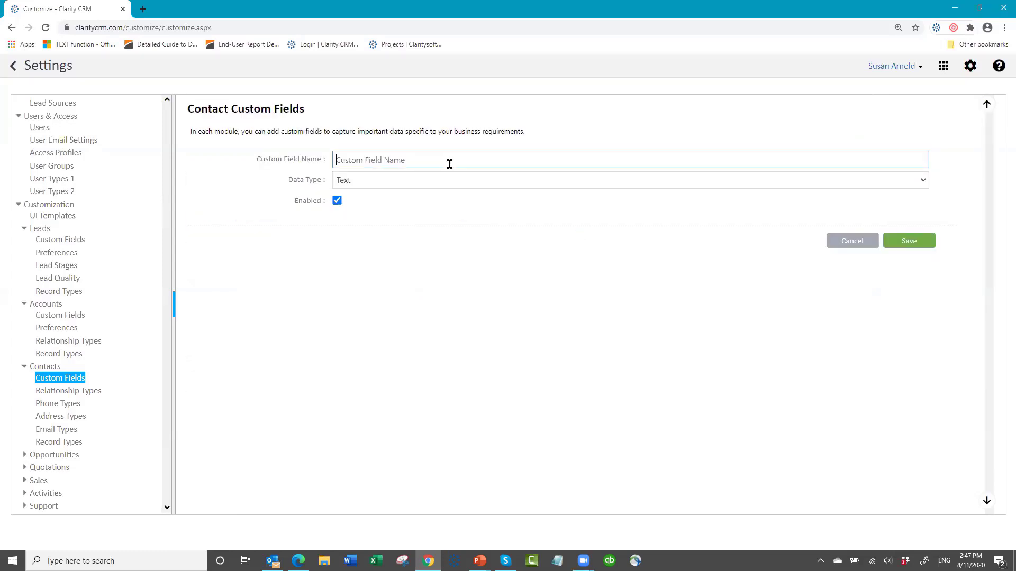
pyautogui.write('Product Interest')
pyautogui.click(400, 183)
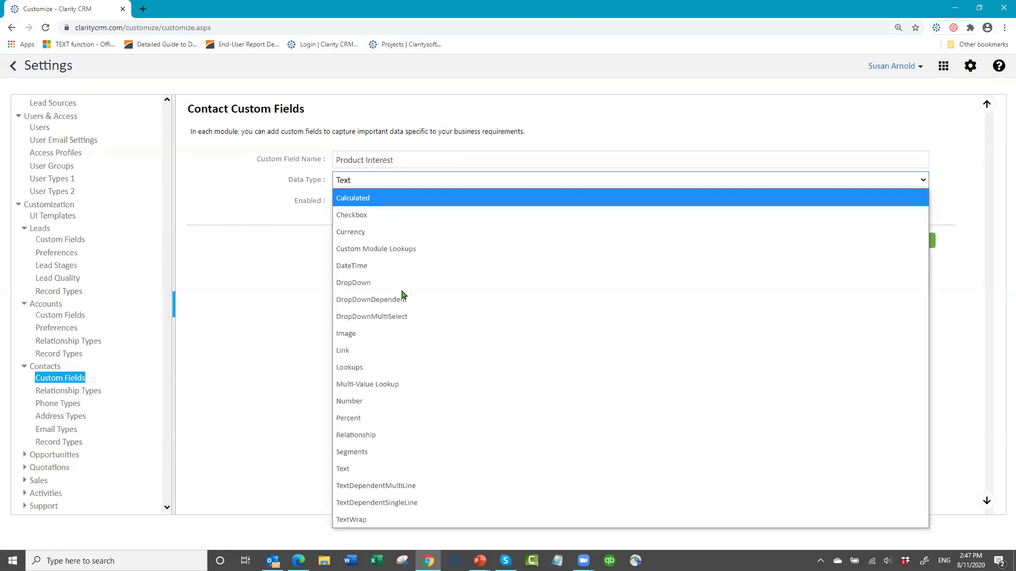
pyautogui.click(392, 314)
pyautogui.click(377, 221)
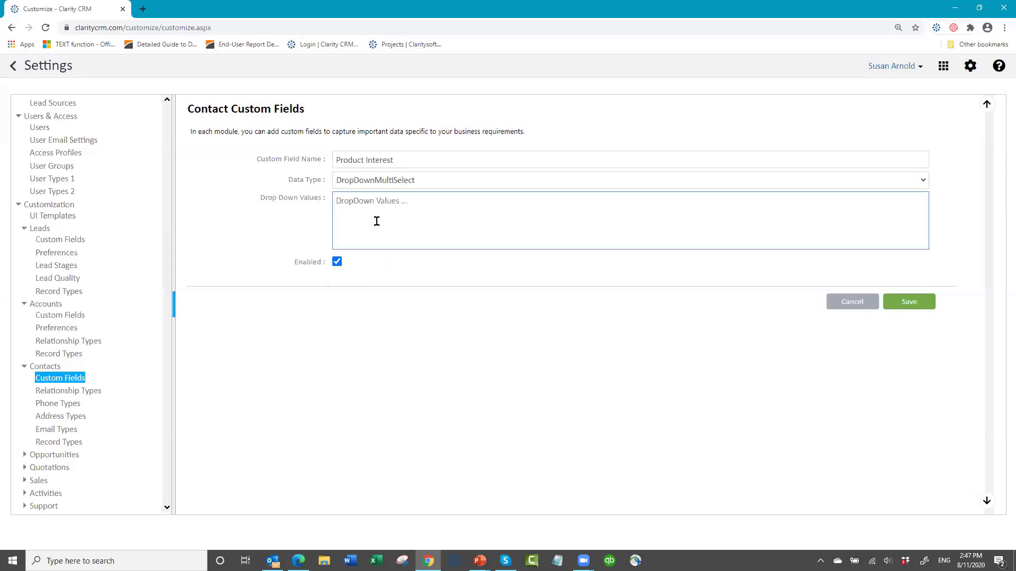
pyautogui.hotkey('ctrl', 'v')
pyautogui.click(932, 296)
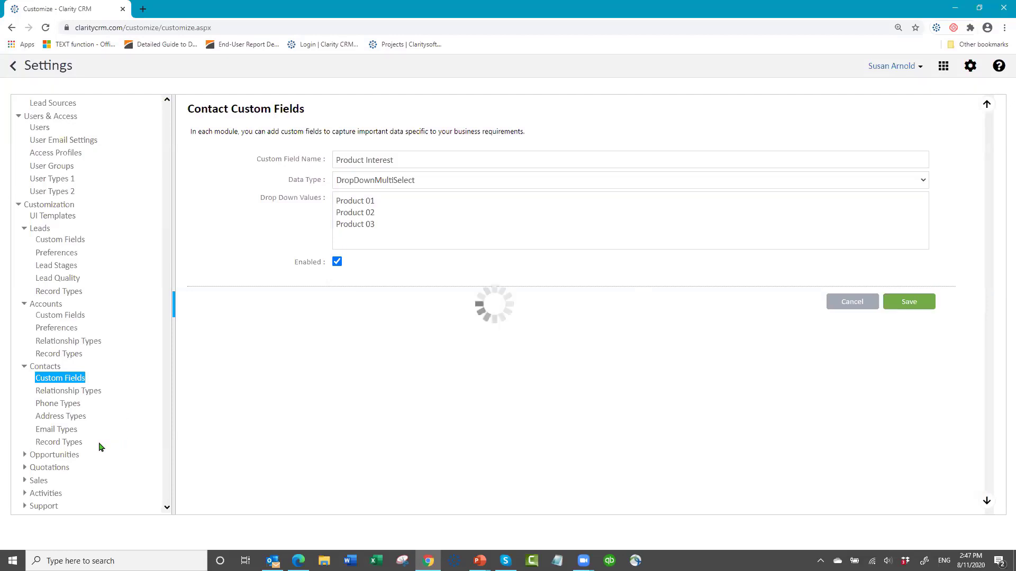
pyautogui.click(66, 468)
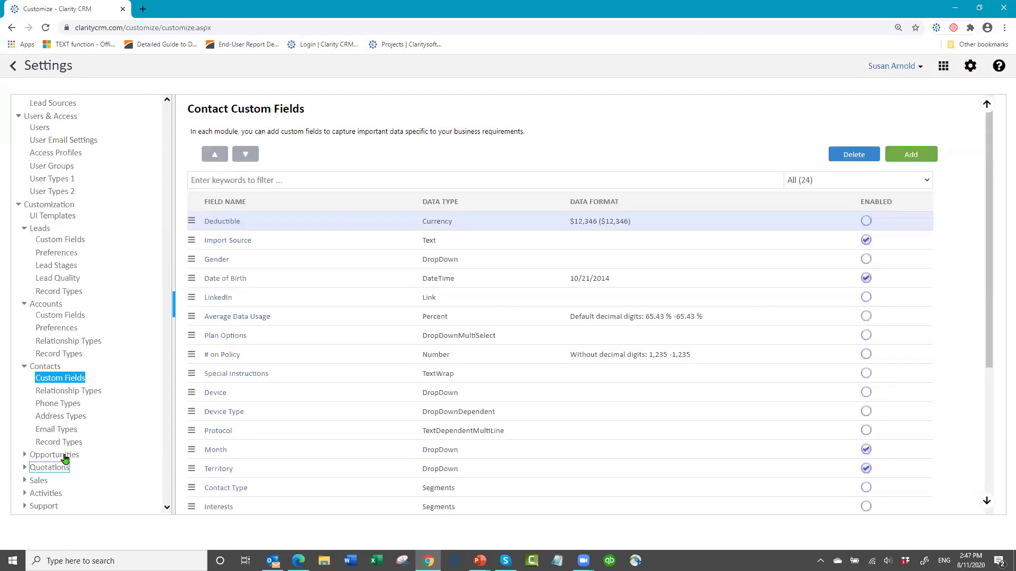
# - Scroll through the Opportunity custom fields, then return to the 20-field Account Custom Fields list
pyautogui.click(55, 455)
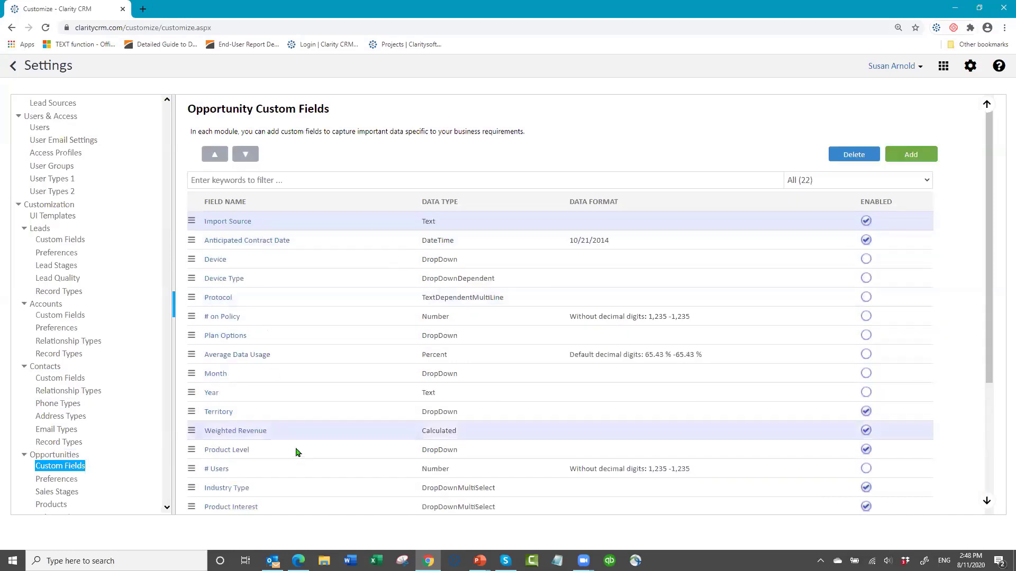
pyautogui.scroll(-1, 295, 460)
pyautogui.scroll(-3, 294, 463)
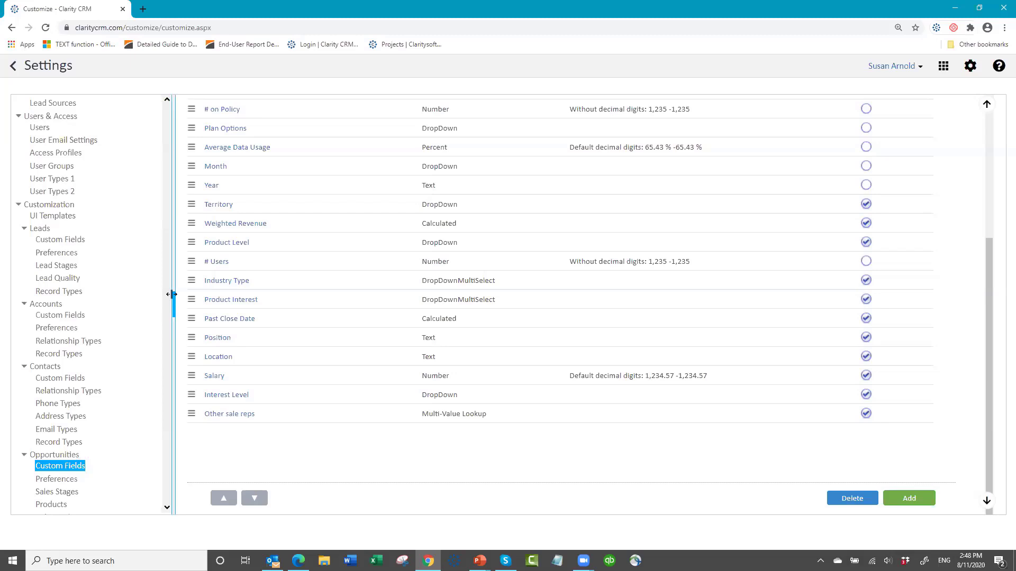
pyautogui.click(71, 316)
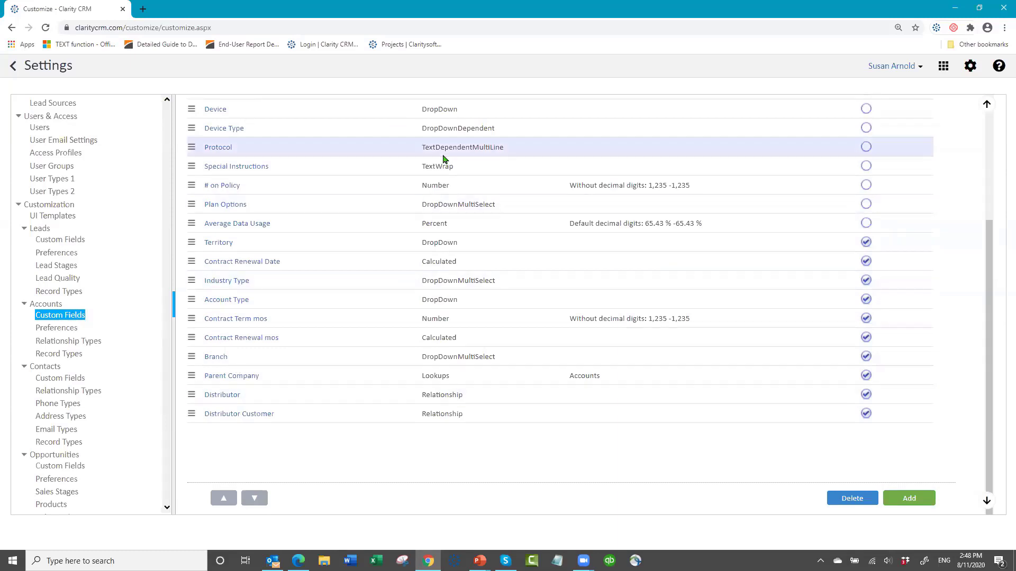
pyautogui.scroll(3, 365, 259)
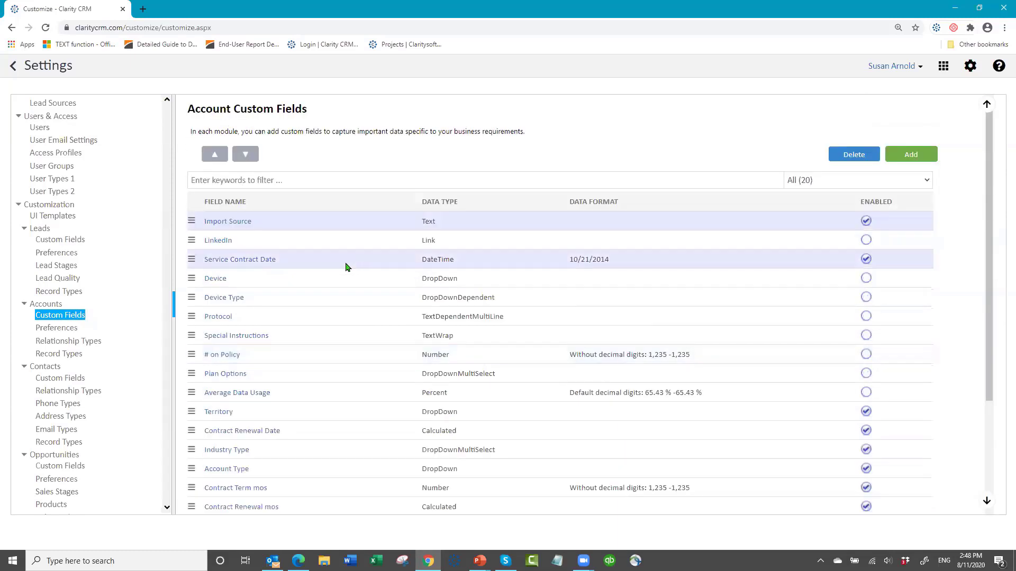
pyautogui.click(911, 155)
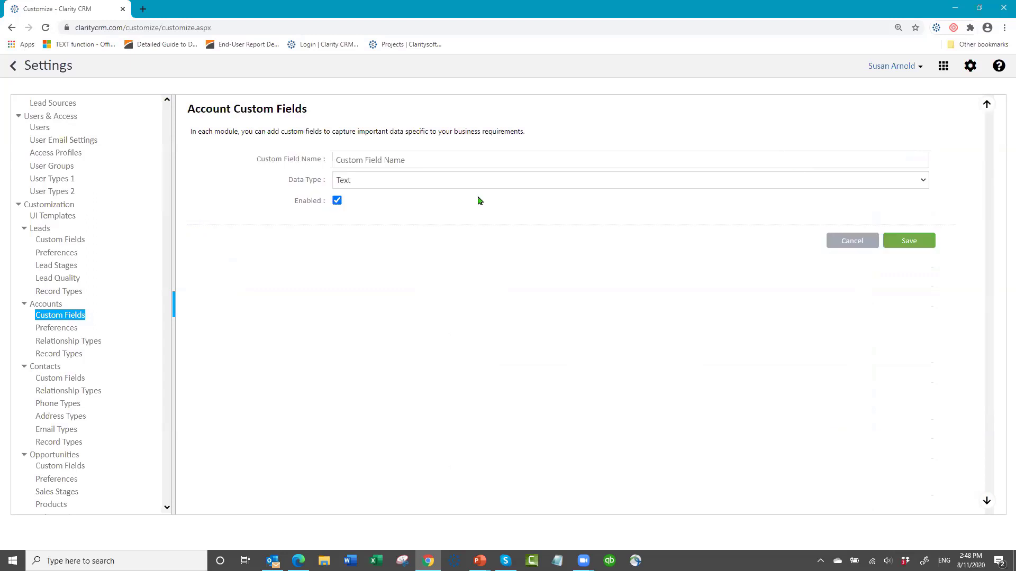
pyautogui.click(451, 181)
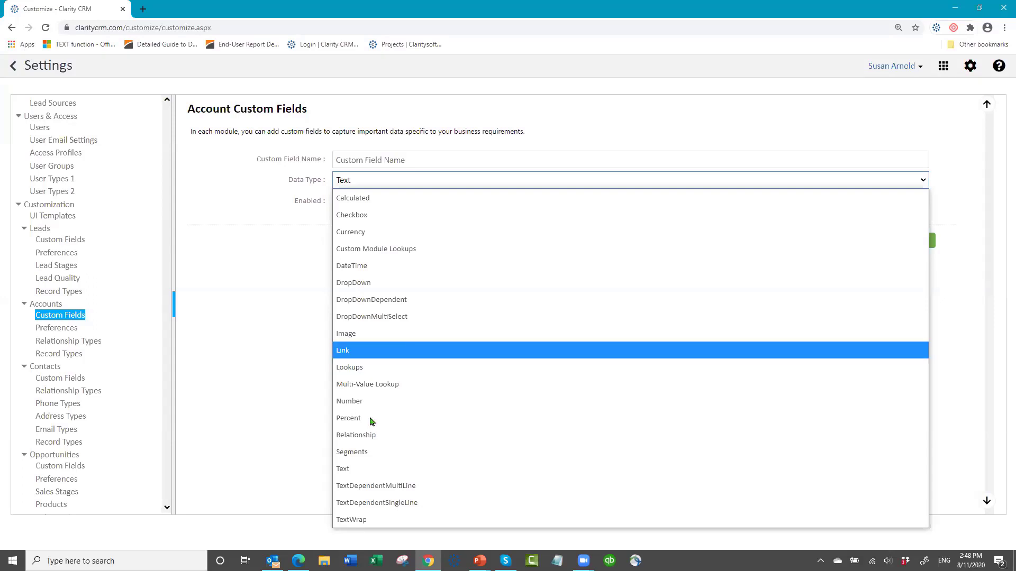
pyautogui.click(349, 368)
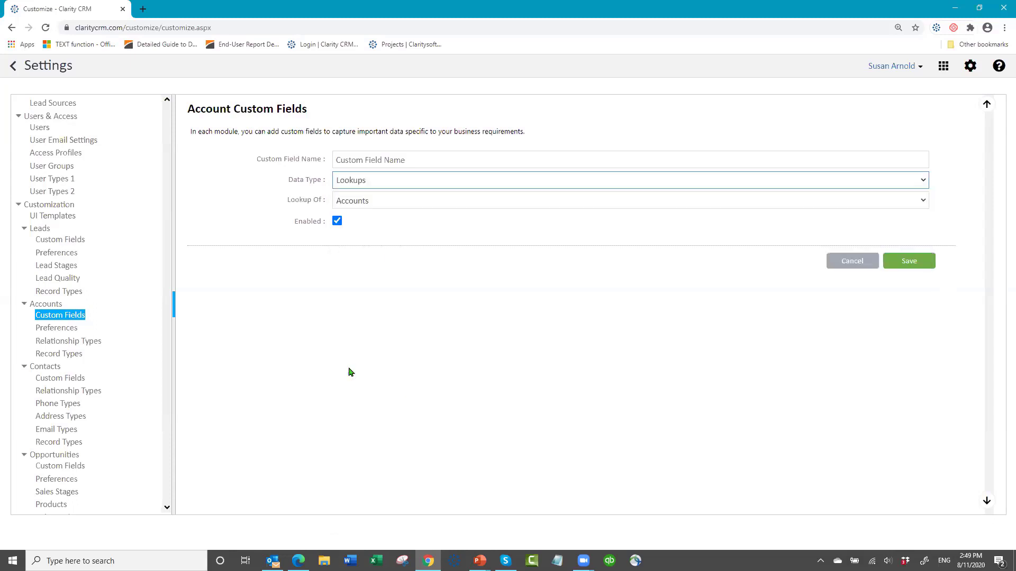
pyautogui.click(441, 201)
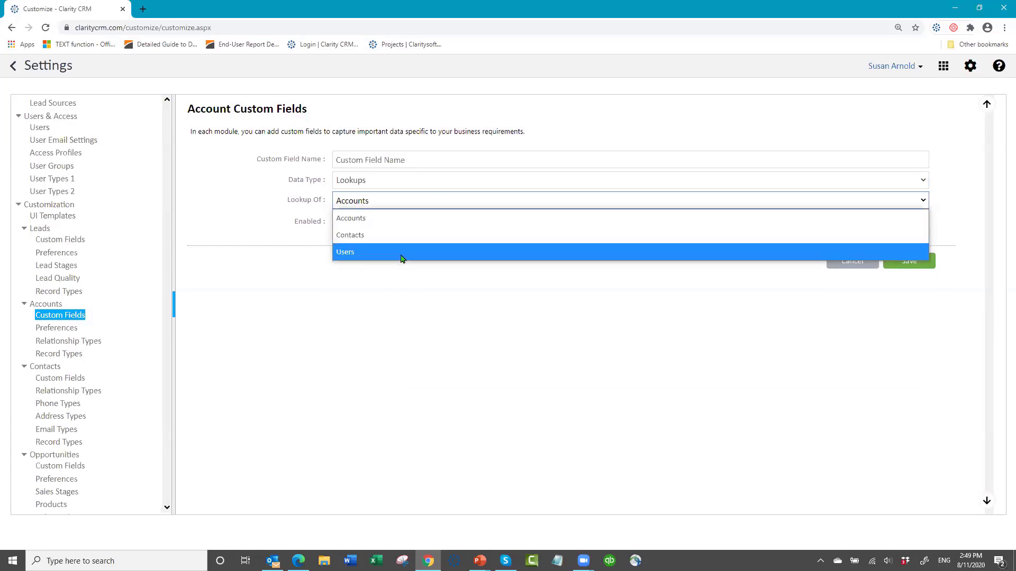
pyautogui.click(415, 219)
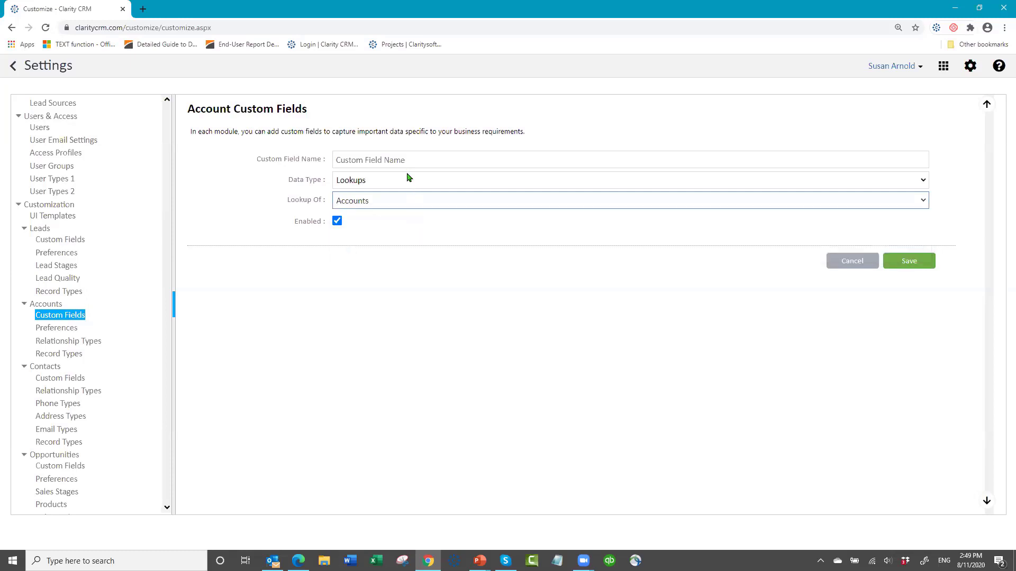
pyautogui.click(857, 263)
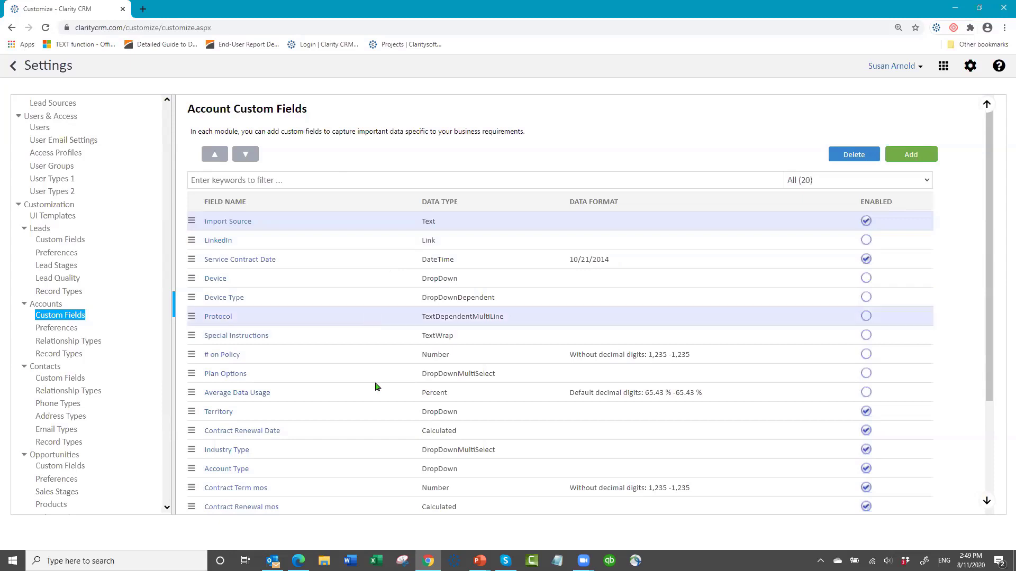
pyautogui.scroll(-1, 386, 407)
pyautogui.scroll(-3, 387, 407)
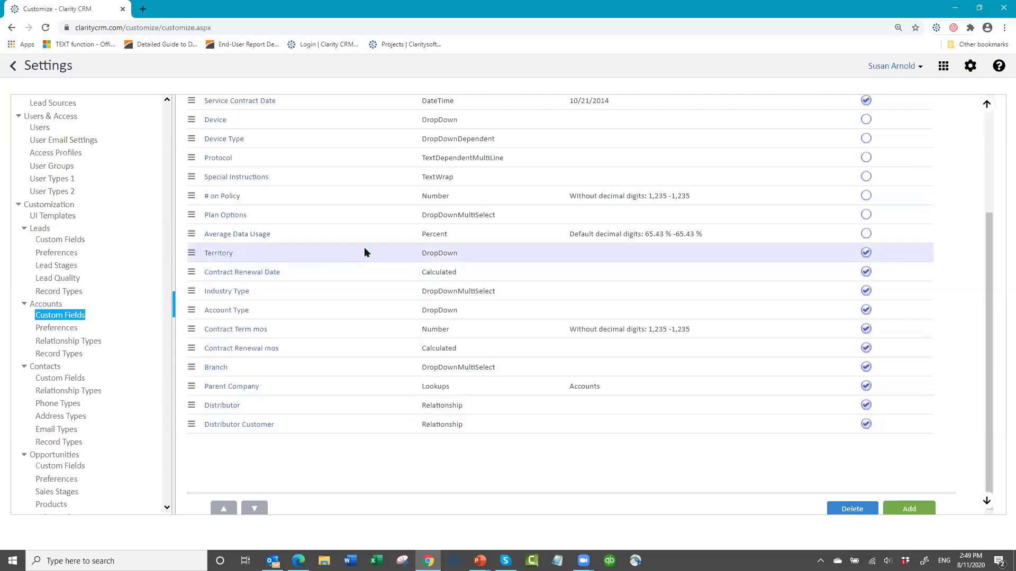
pyautogui.scroll(3, 364, 249)
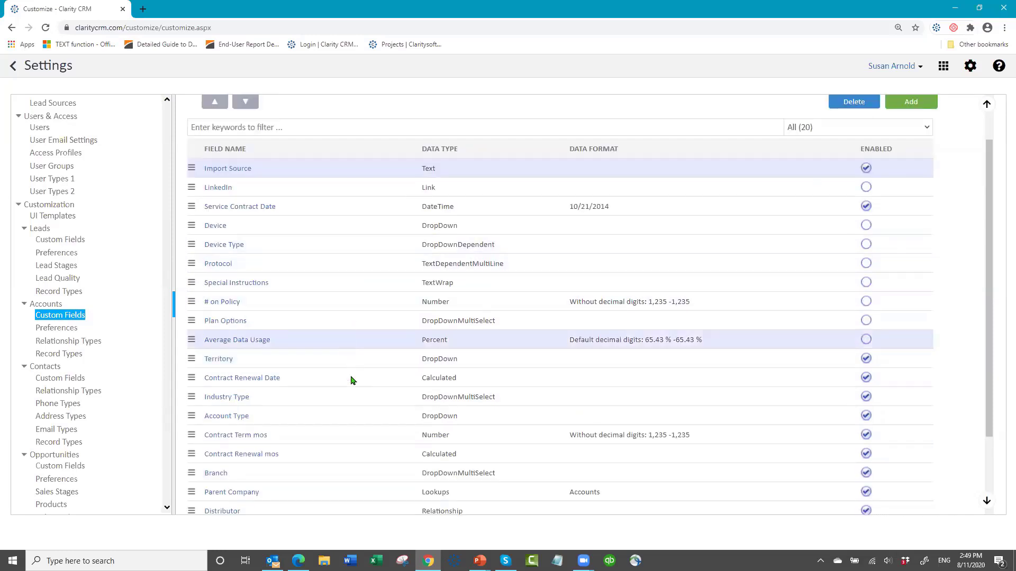
pyautogui.scroll(-1, 340, 453)
pyautogui.scroll(-1, 340, 452)
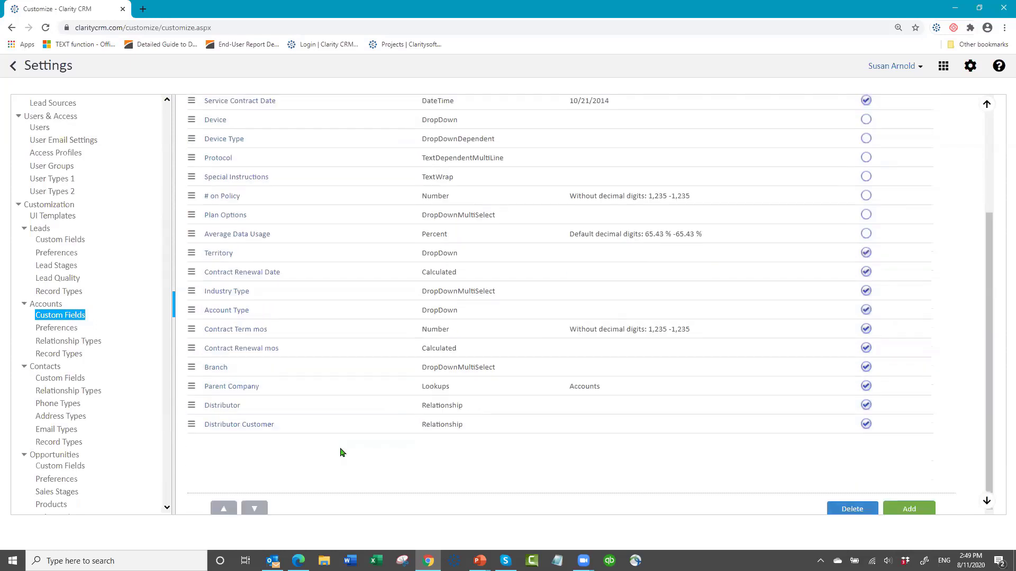
pyautogui.scroll(3, 848, 154)
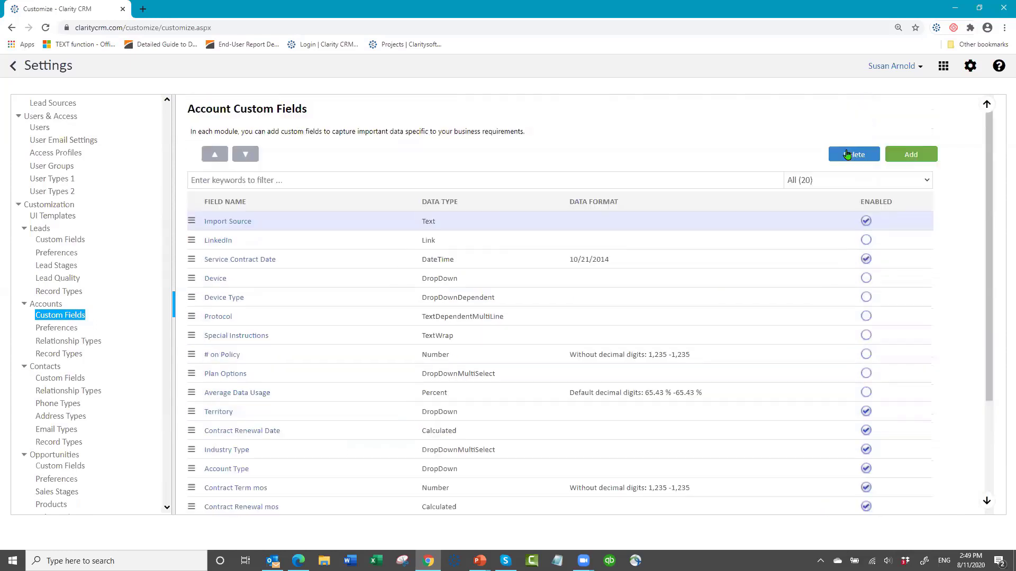
# - Try adding a 'Parent Company' Lookups field, dismiss the duplicate-name error, and cancel the form
pyautogui.click(909, 155)
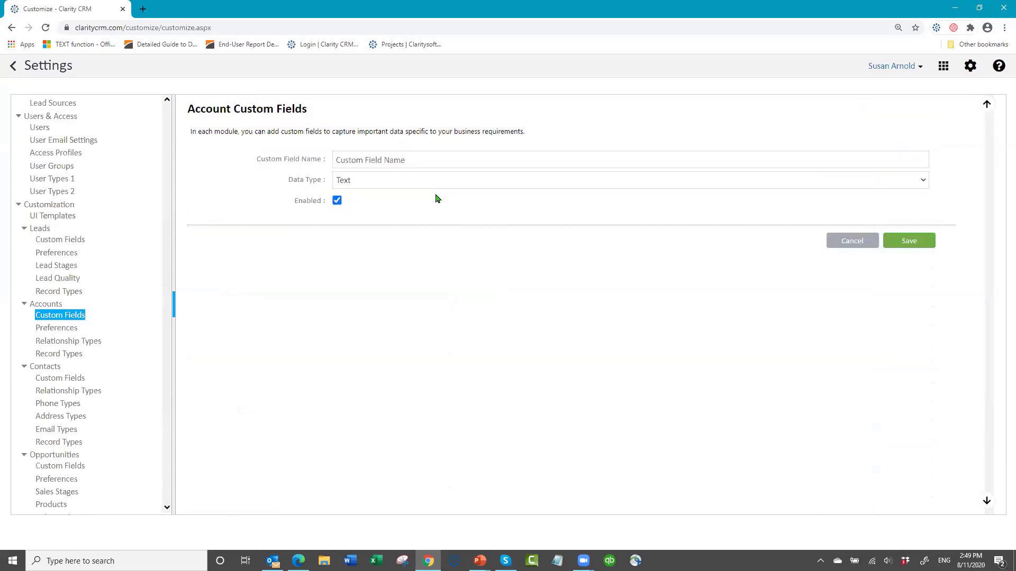
pyautogui.click(411, 155)
pyautogui.write('Paren')
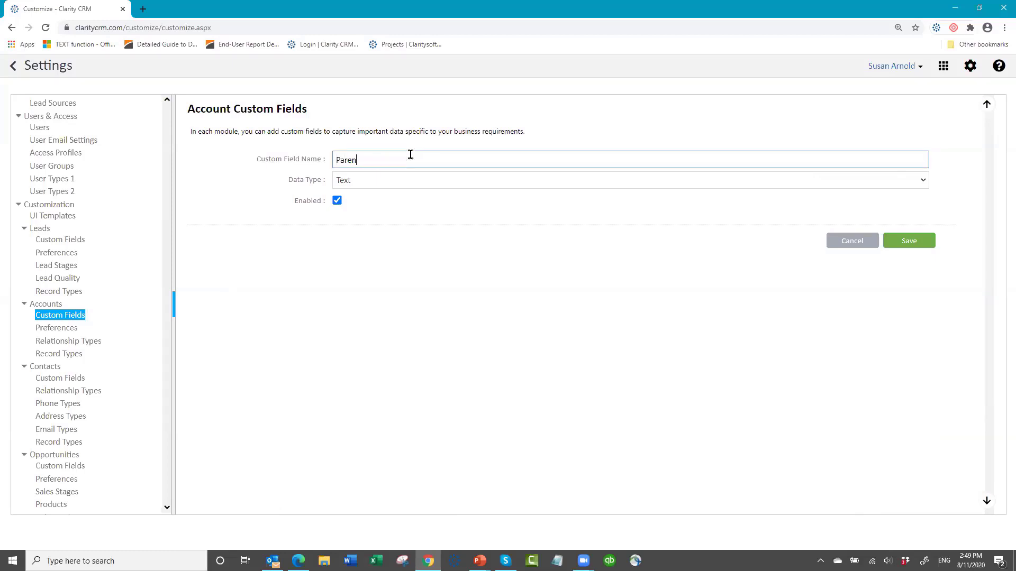
pyautogui.write('t Company')
pyautogui.click(409, 183)
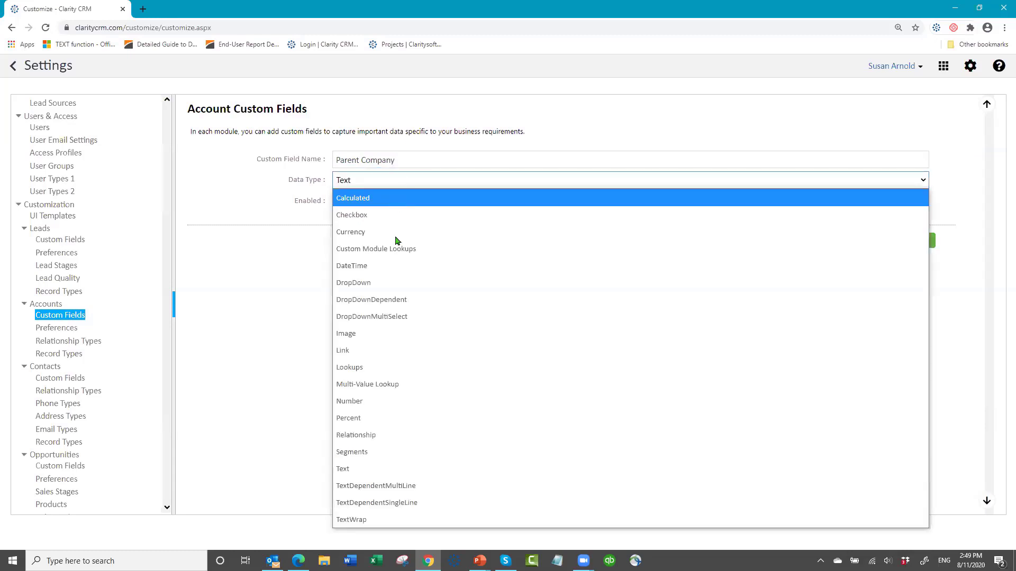
pyautogui.click(370, 366)
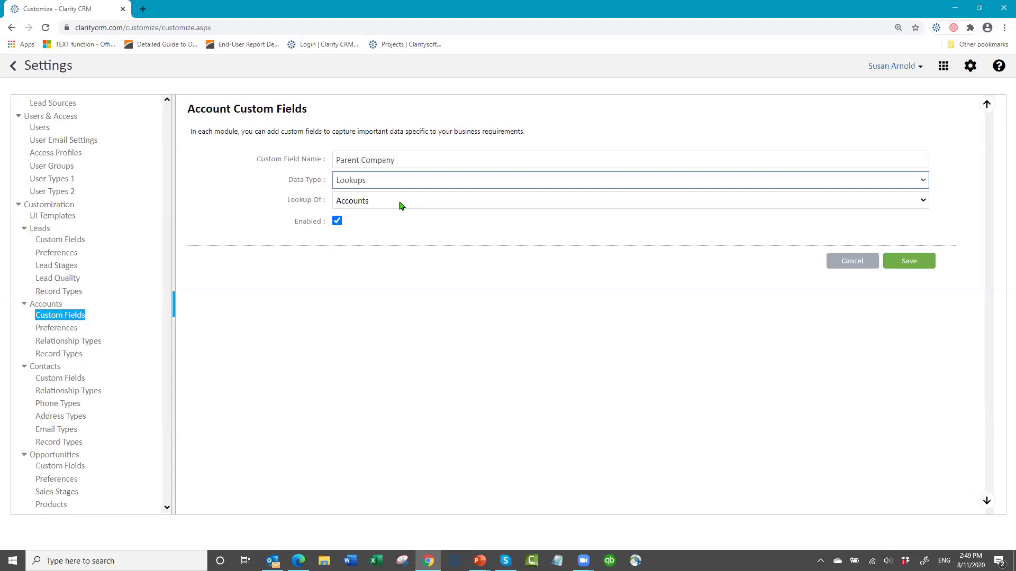
pyautogui.click(901, 269)
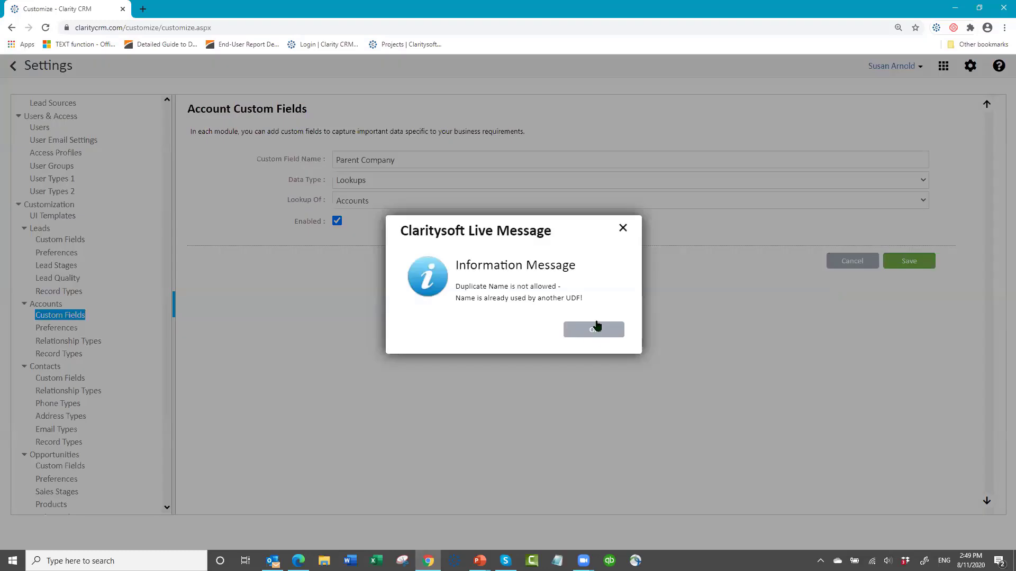
pyautogui.click(594, 330)
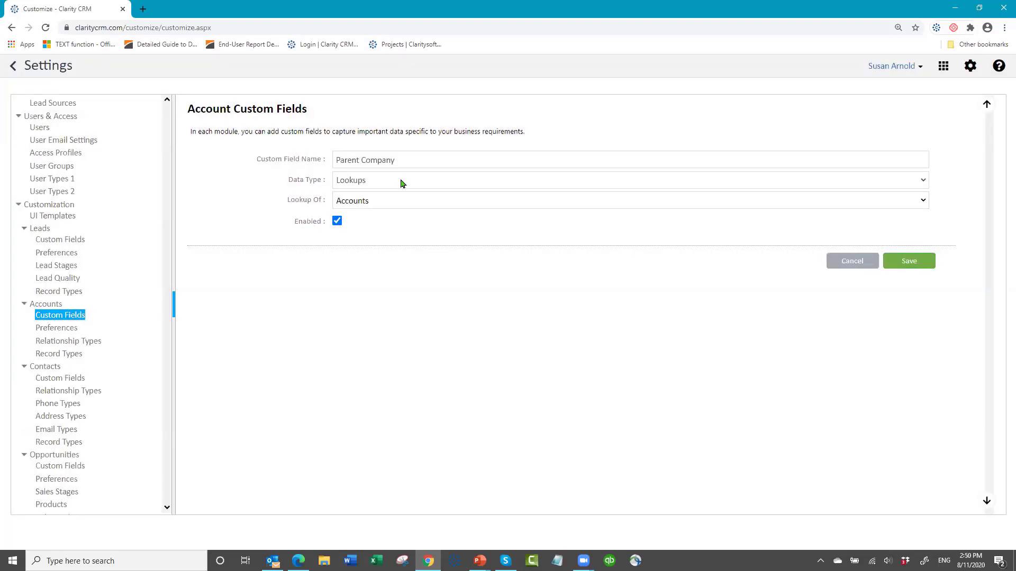
pyautogui.click(850, 260)
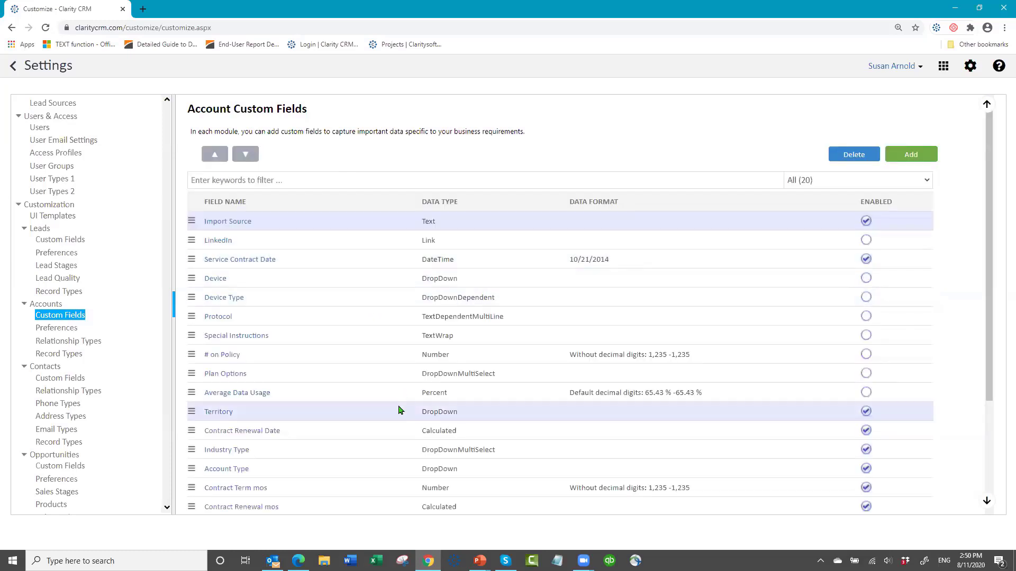
pyautogui.scroll(-2, 452, 400)
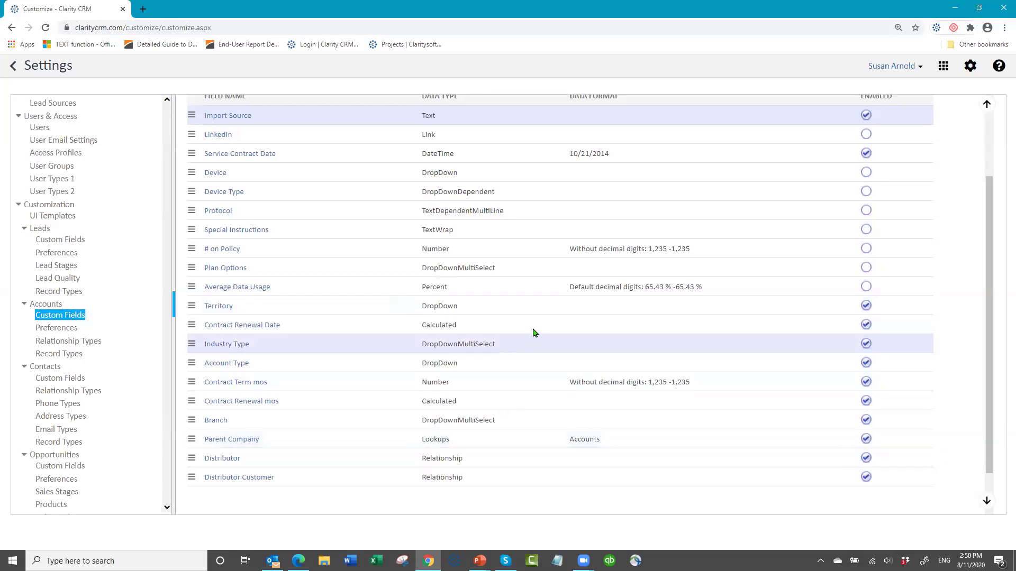
pyautogui.scroll(2, 533, 332)
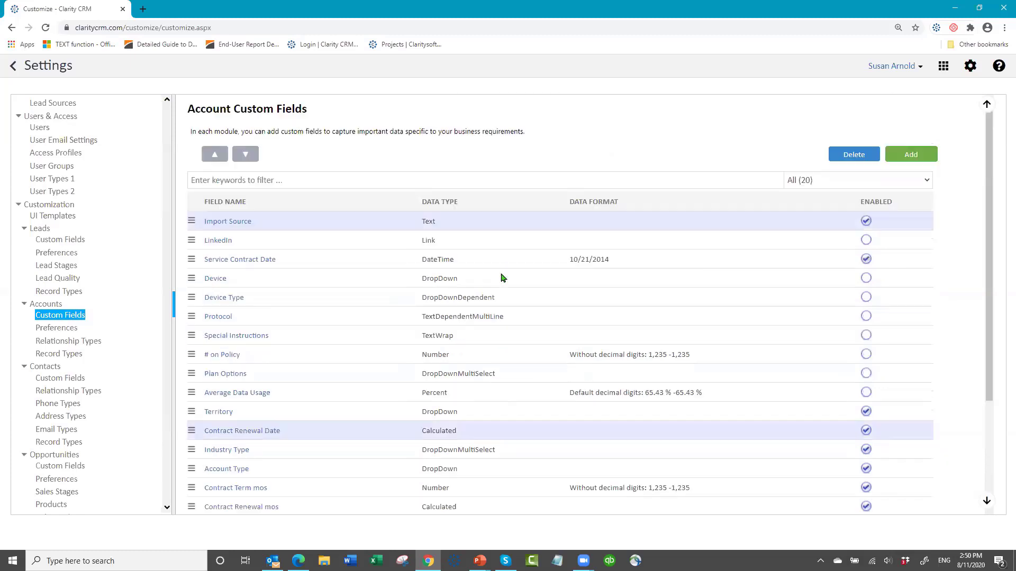
# - Start a new account custom field with the Relationship data type
pyautogui.click(905, 158)
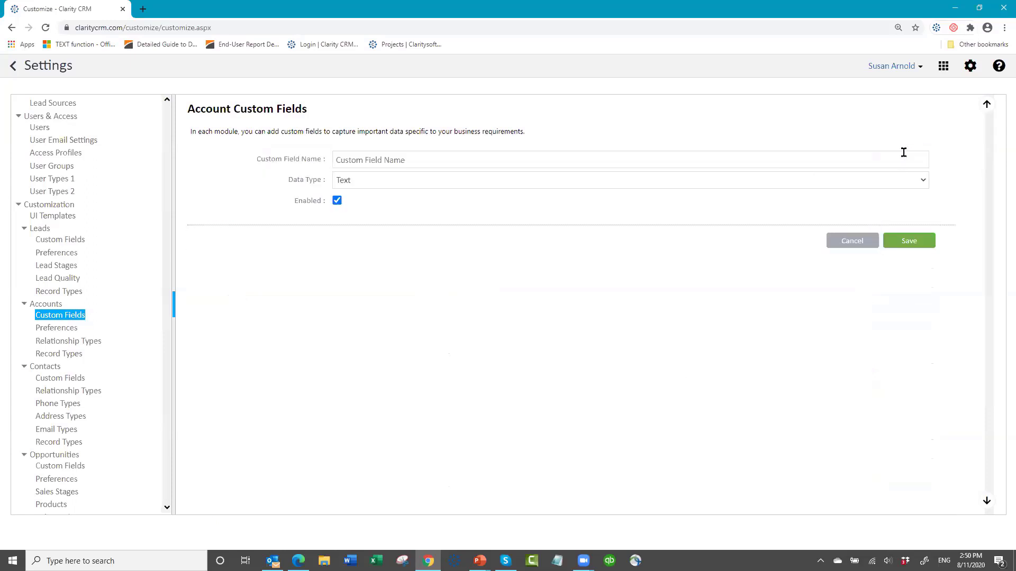
pyautogui.click(398, 180)
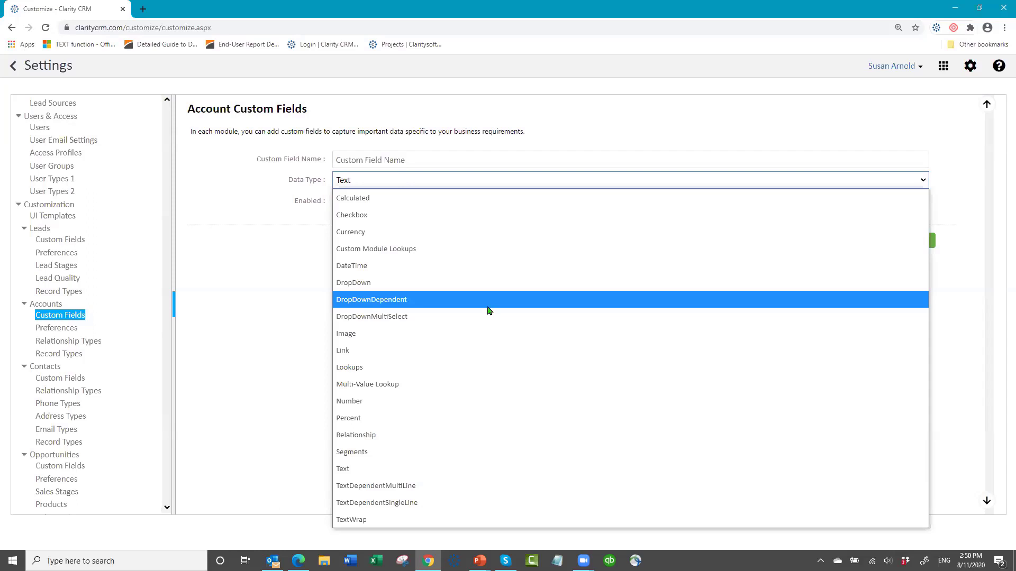
pyautogui.click(406, 440)
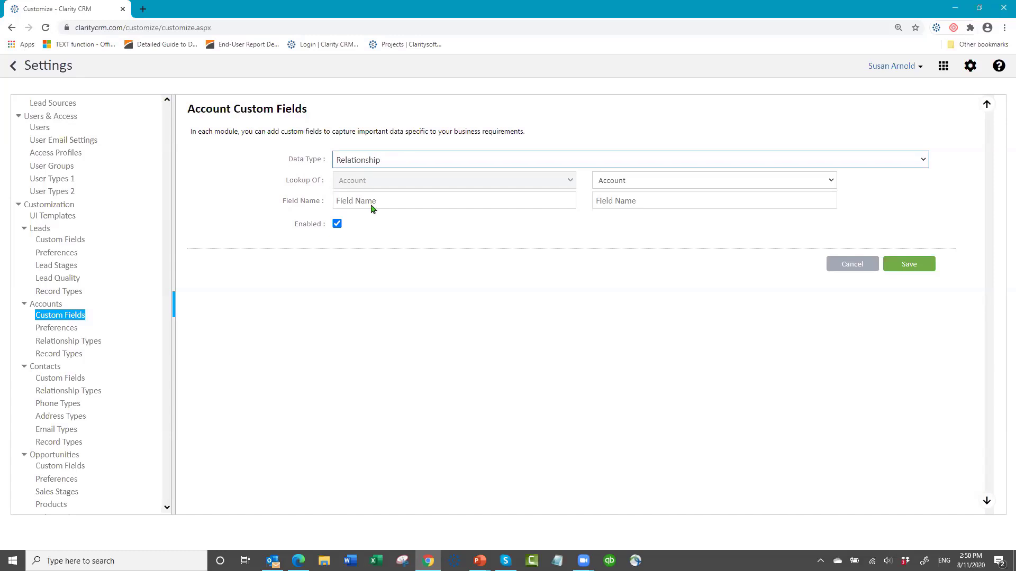
pyautogui.click(660, 180)
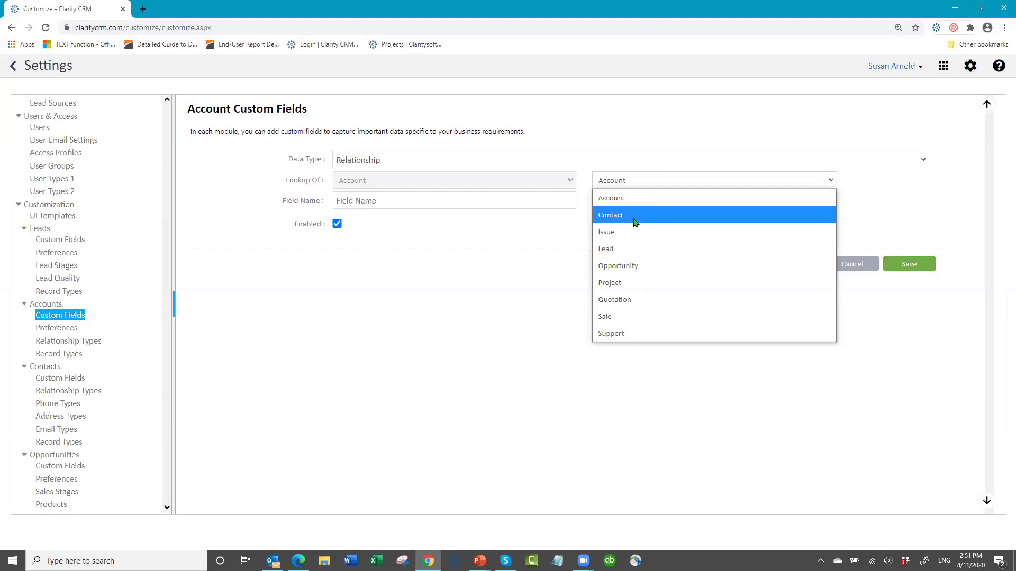
pyautogui.click(524, 234)
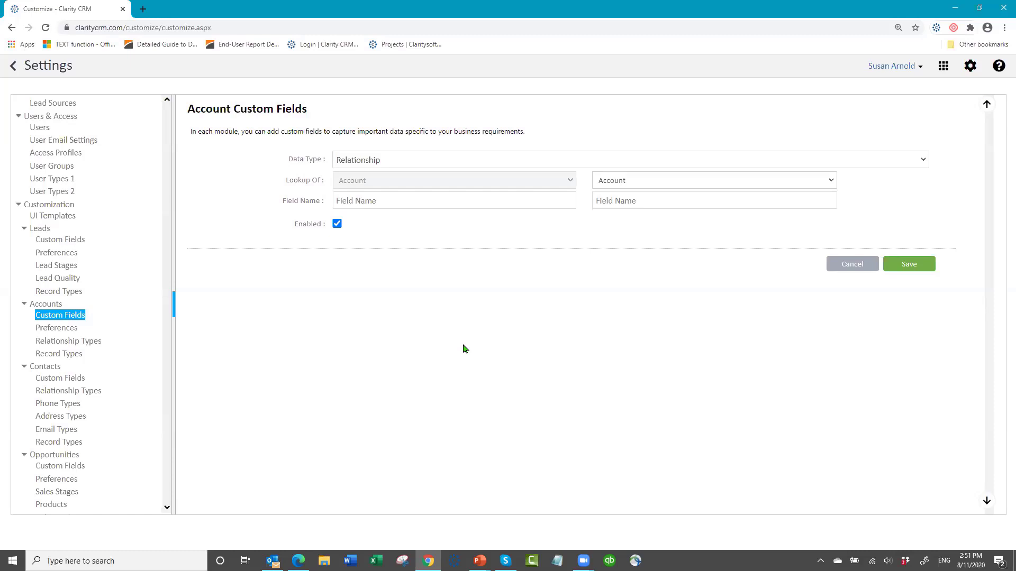
# - Name it 'Board Member', relate it to Contact with reverse name 'Board Member for', and save
pyautogui.click(389, 199)
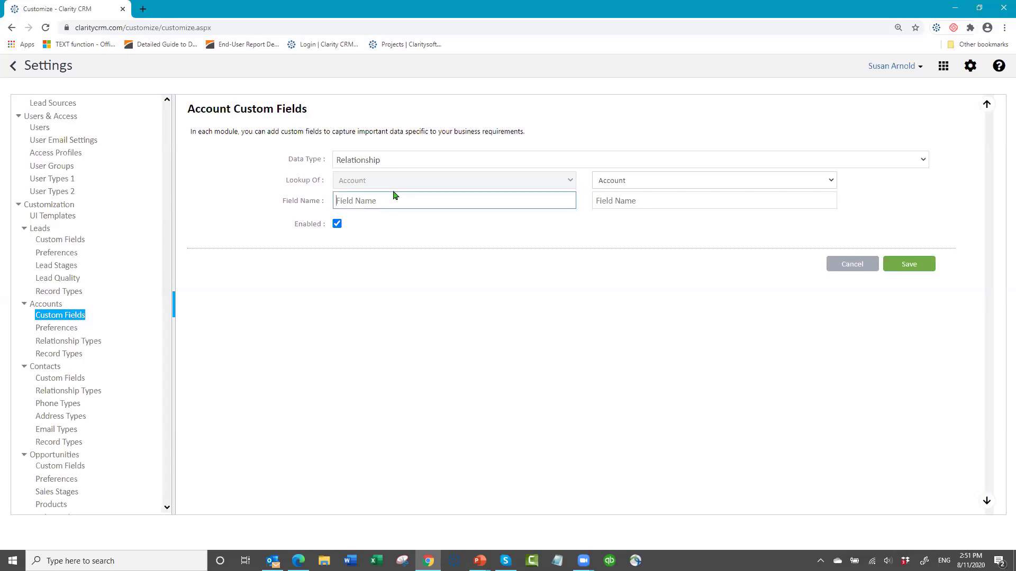
pyautogui.write('Board Member')
pyautogui.click(718, 185)
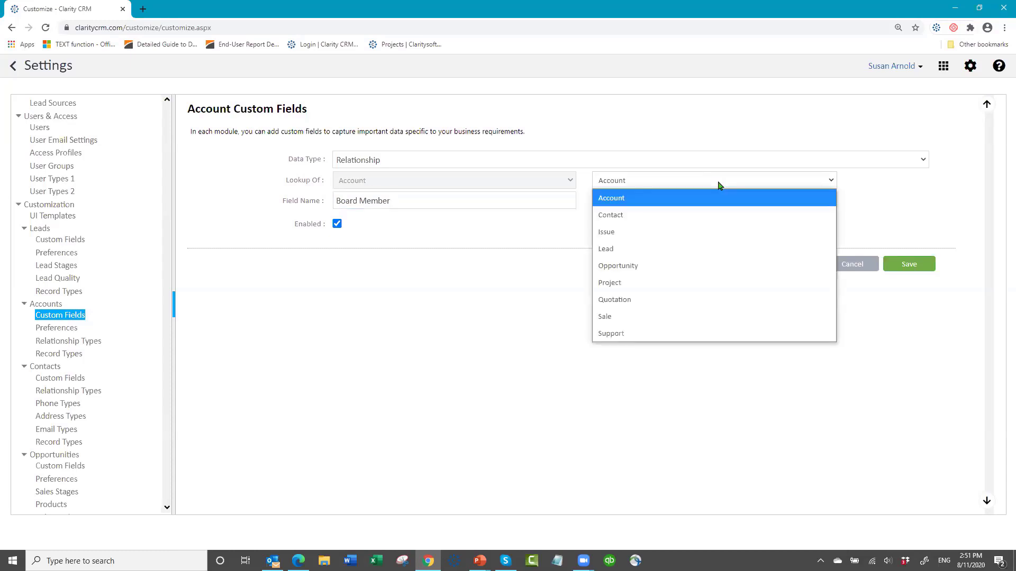
pyautogui.click(680, 216)
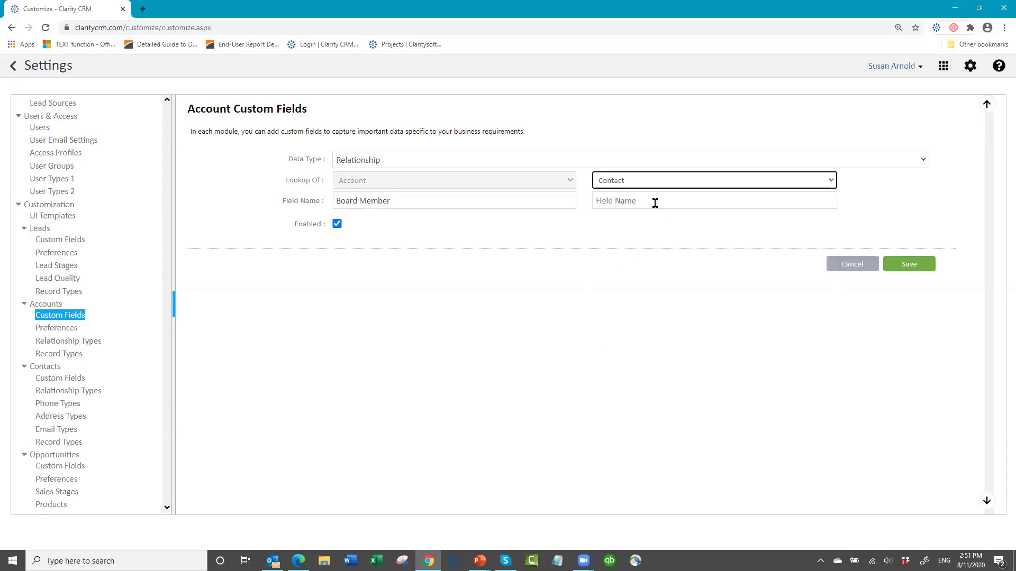
pyautogui.click(655, 201)
pyautogui.write('Boar')
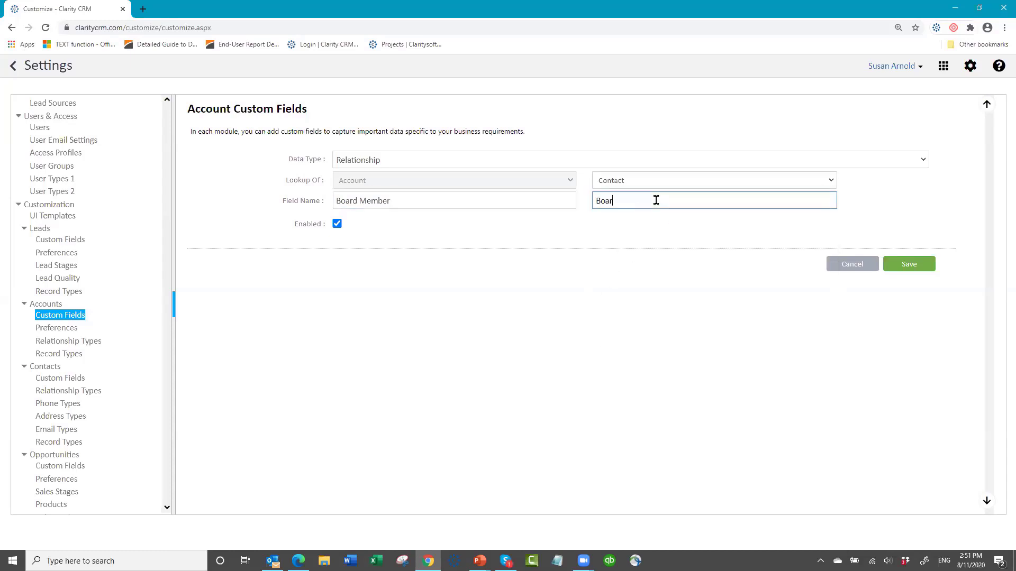
pyautogui.write('d Member for')
pyautogui.click(909, 264)
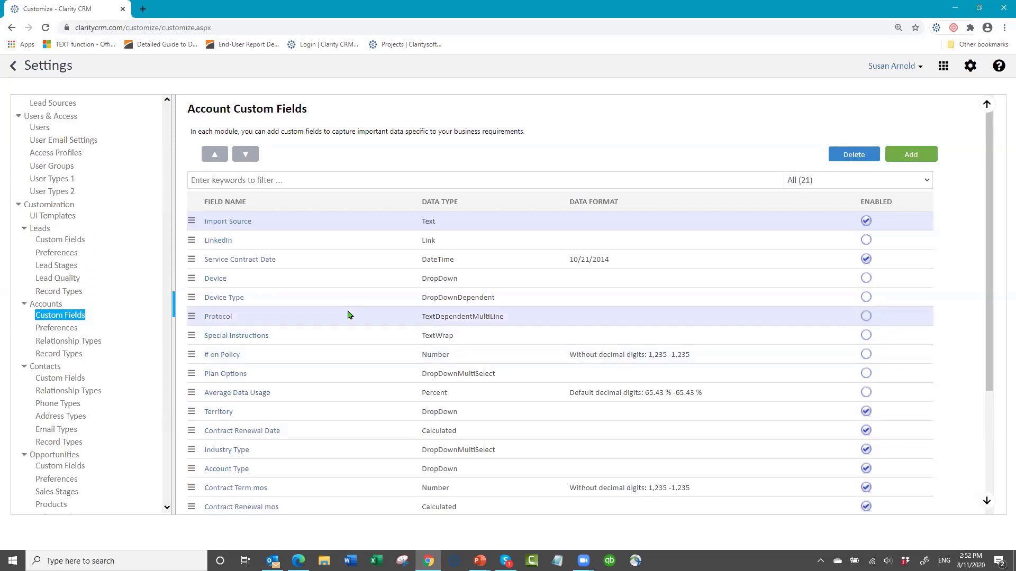
pyautogui.scroll(-3, 345, 314)
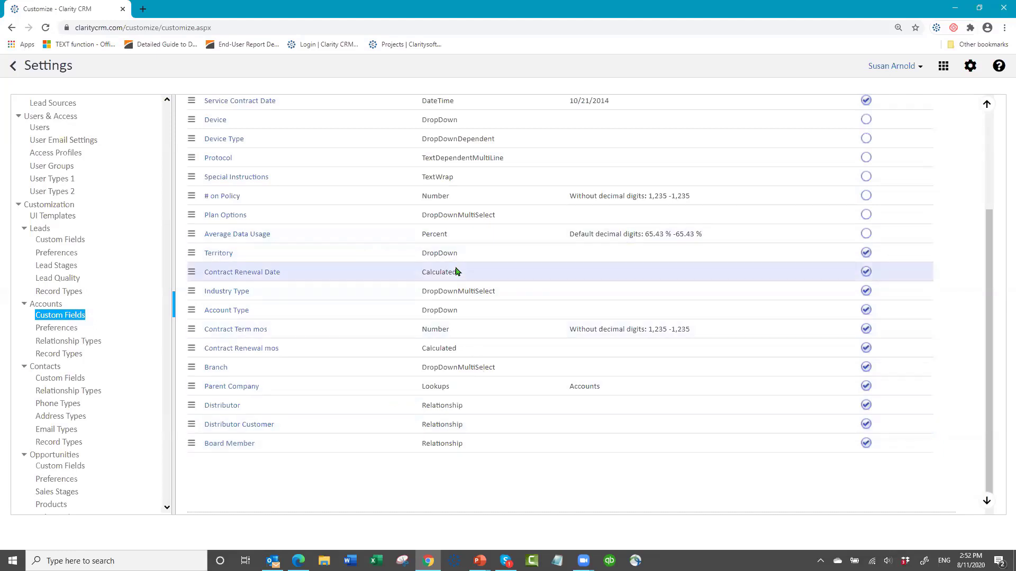
pyautogui.scroll(3, 389, 248)
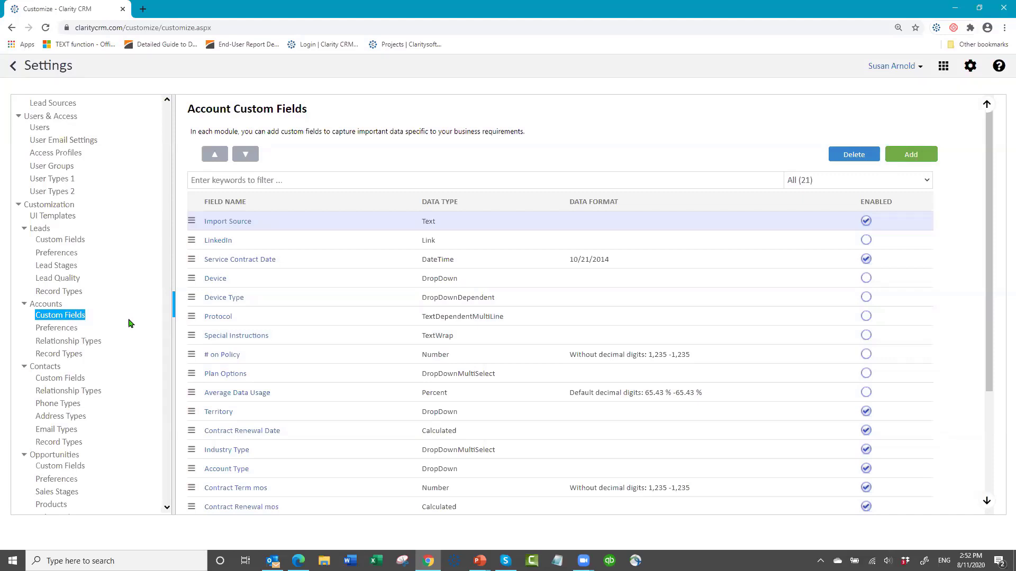
pyautogui.scroll(-1, 130, 323)
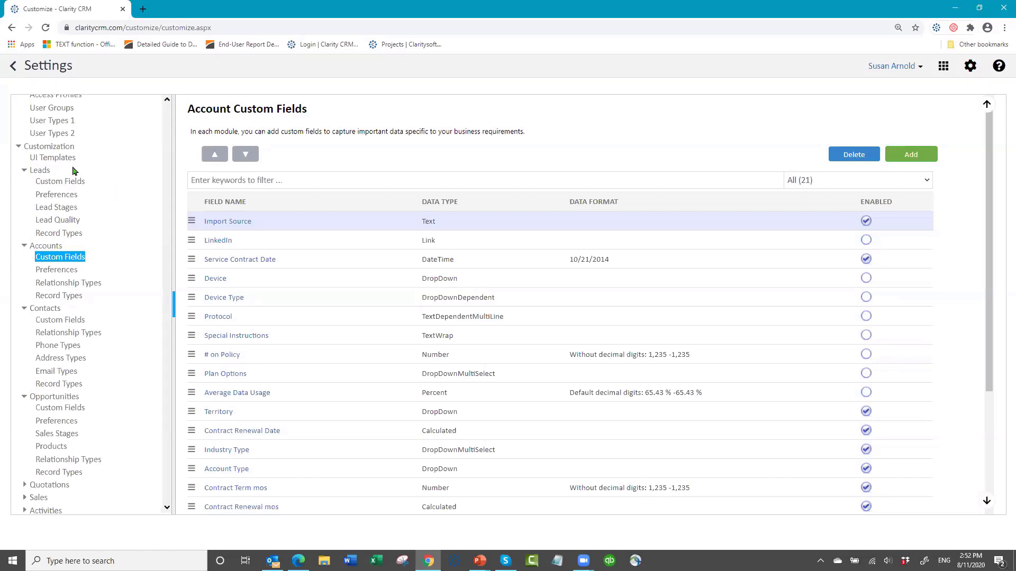
# - Open the Account UI Template designer under UI Templates and select the All profile
pyautogui.click(55, 159)
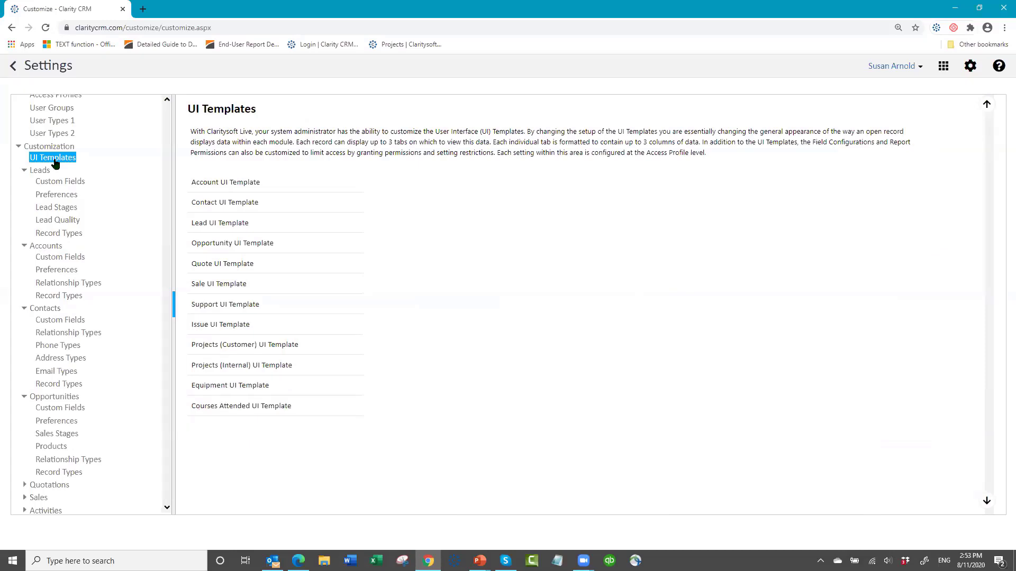
pyautogui.click(247, 182)
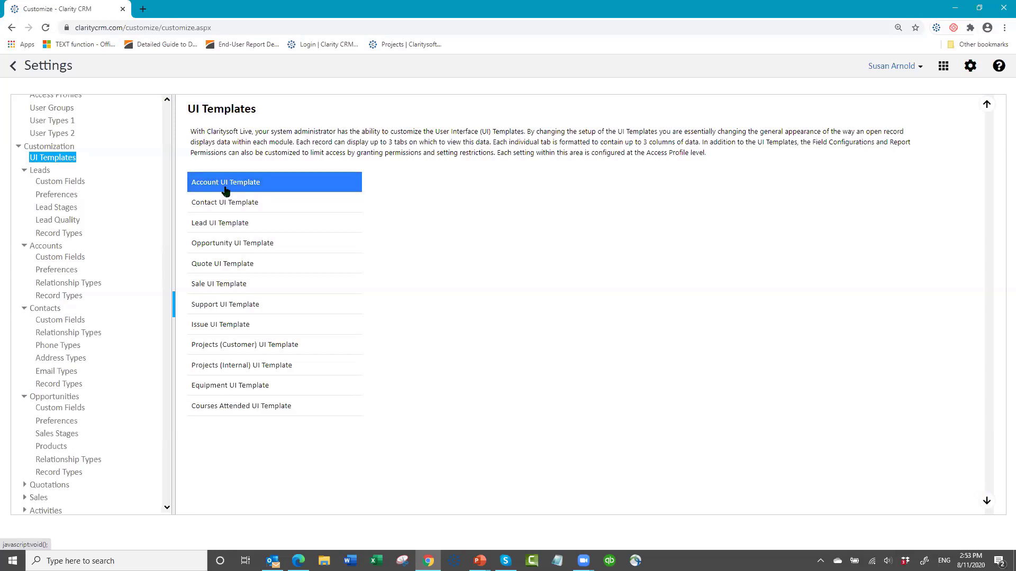
pyautogui.click(237, 189)
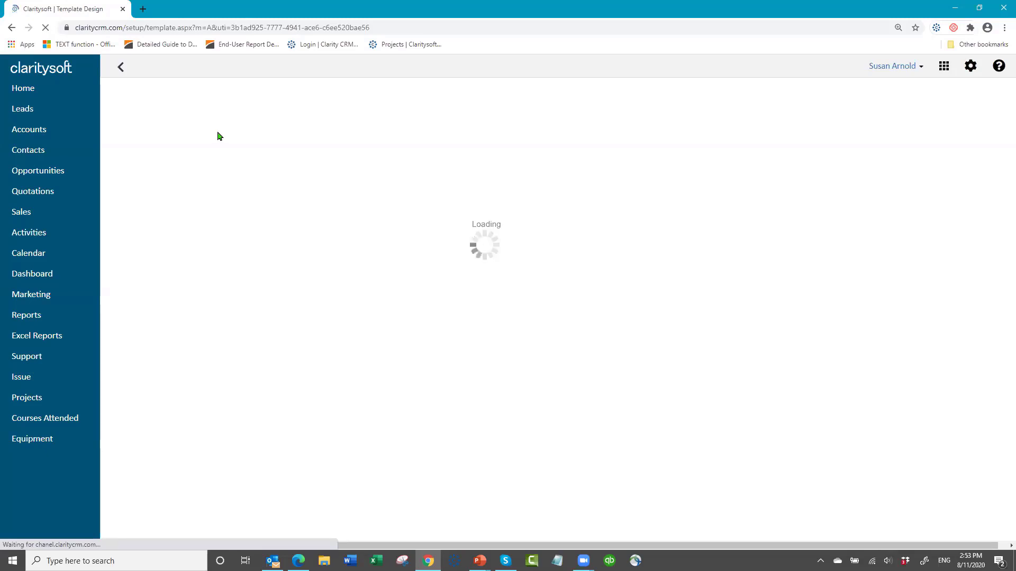
pyautogui.click(263, 119)
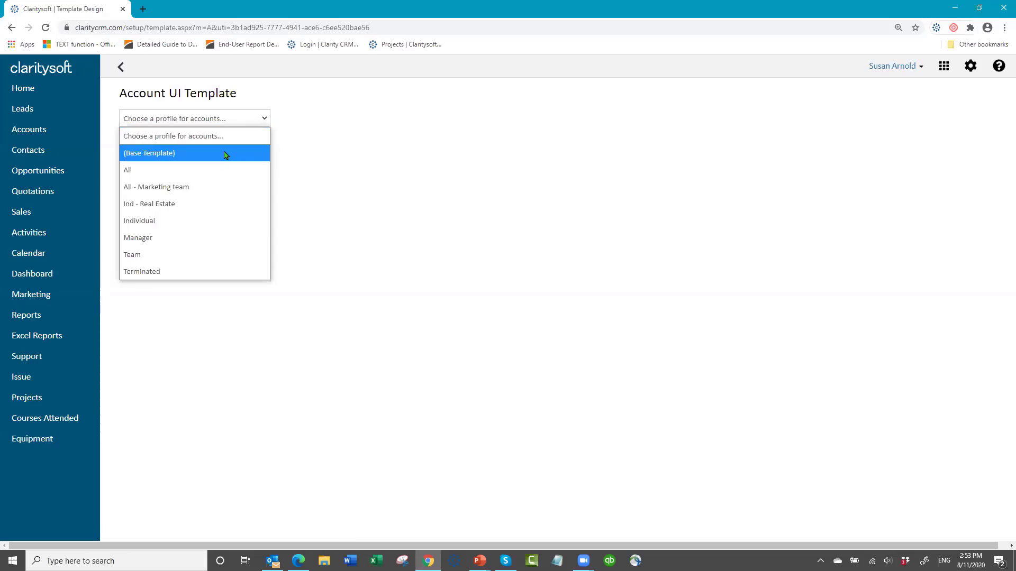
pyautogui.click(155, 170)
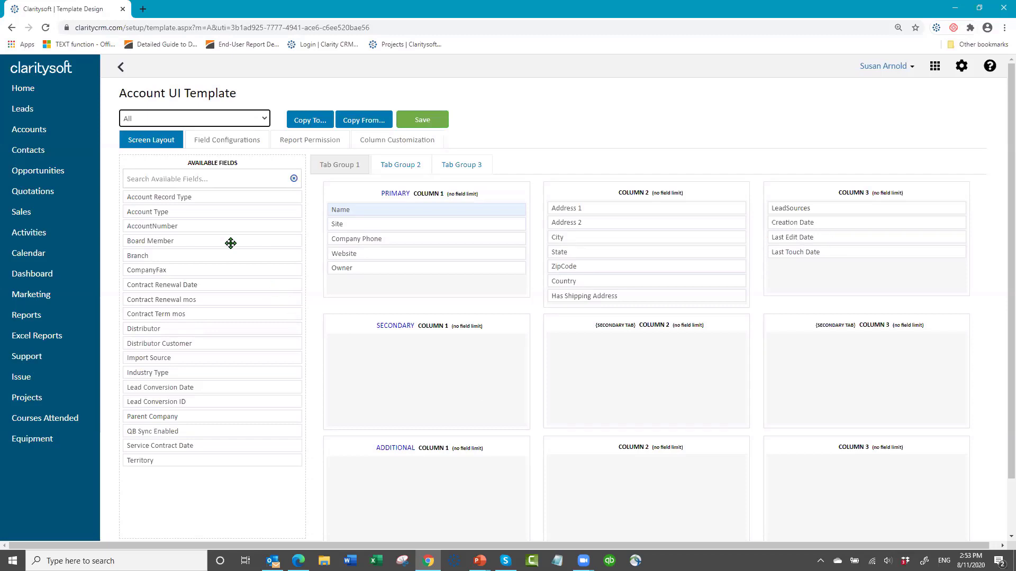
# - Place Account Type, Board Member, Distributor, Distributor Customer, Industry Type and Parent Company in column 1, Owner in column 3
pyautogui.moveTo(206, 212); pyautogui.dragTo(846, 263)
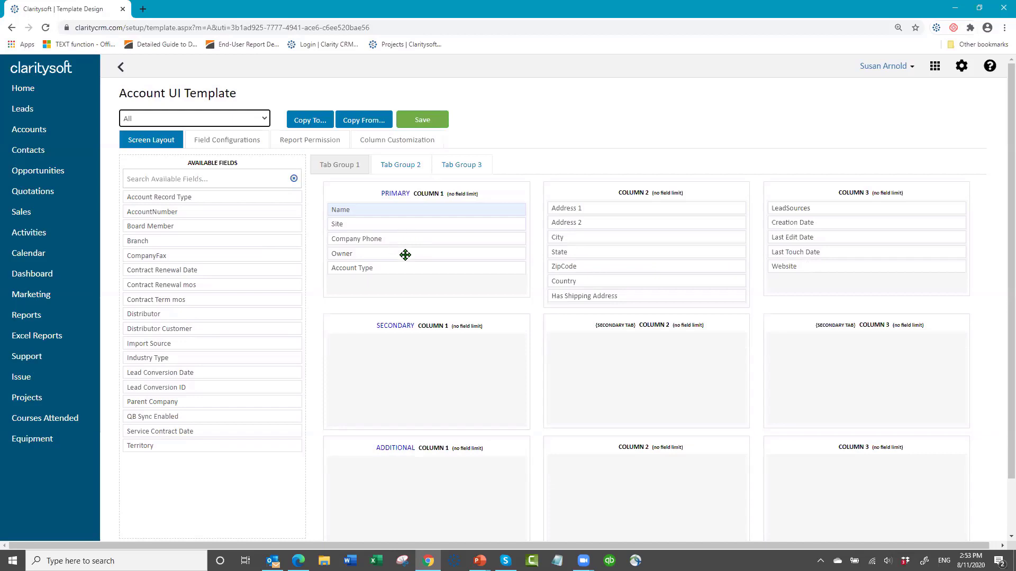
pyautogui.moveTo(404, 255); pyautogui.dragTo(794, 284)
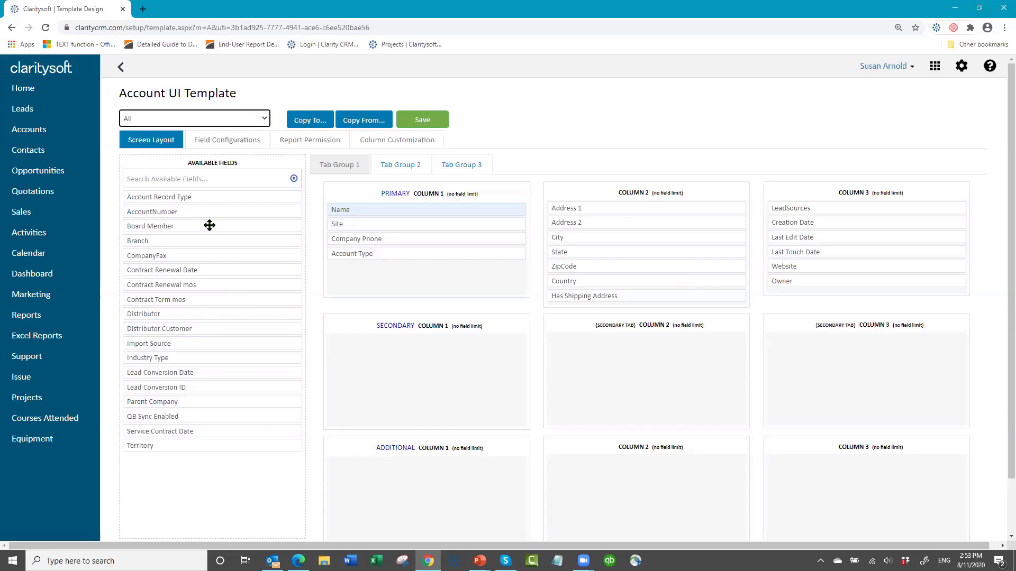
pyautogui.moveTo(210, 225); pyautogui.dragTo(402, 265)
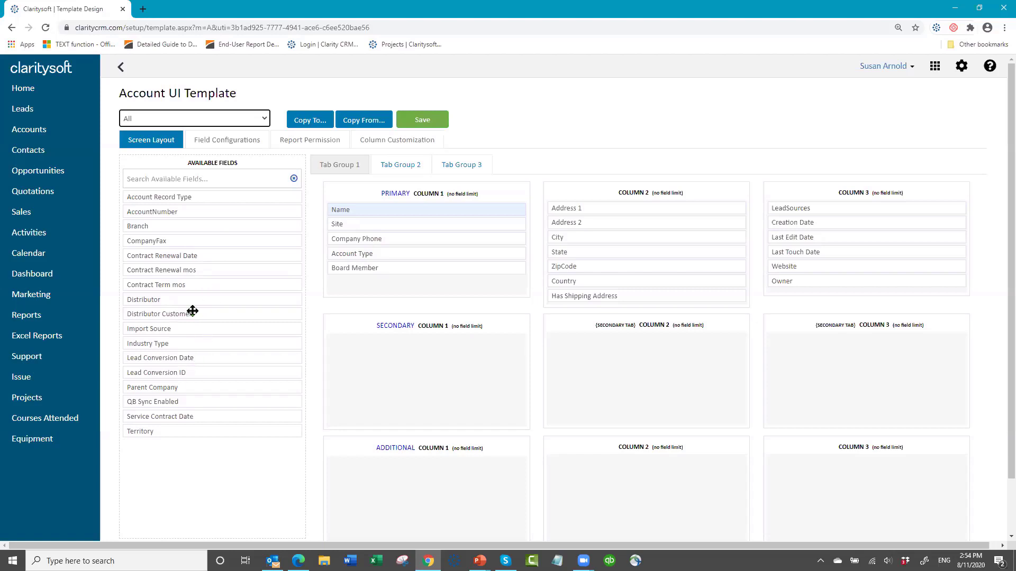
pyautogui.moveTo(418, 285); pyautogui.dragTo(408, 283)
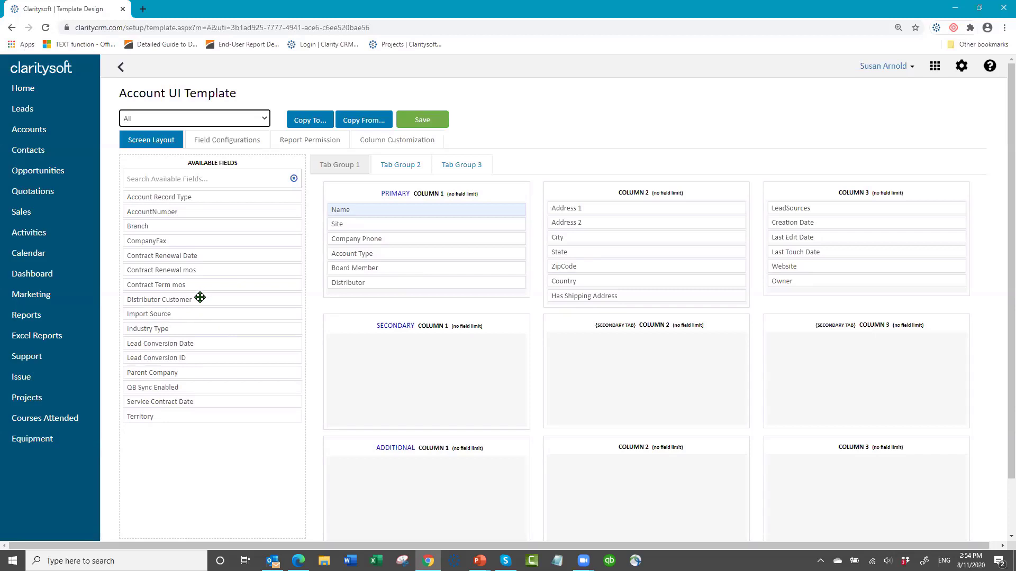
pyautogui.moveTo(200, 298); pyautogui.dragTo(402, 292)
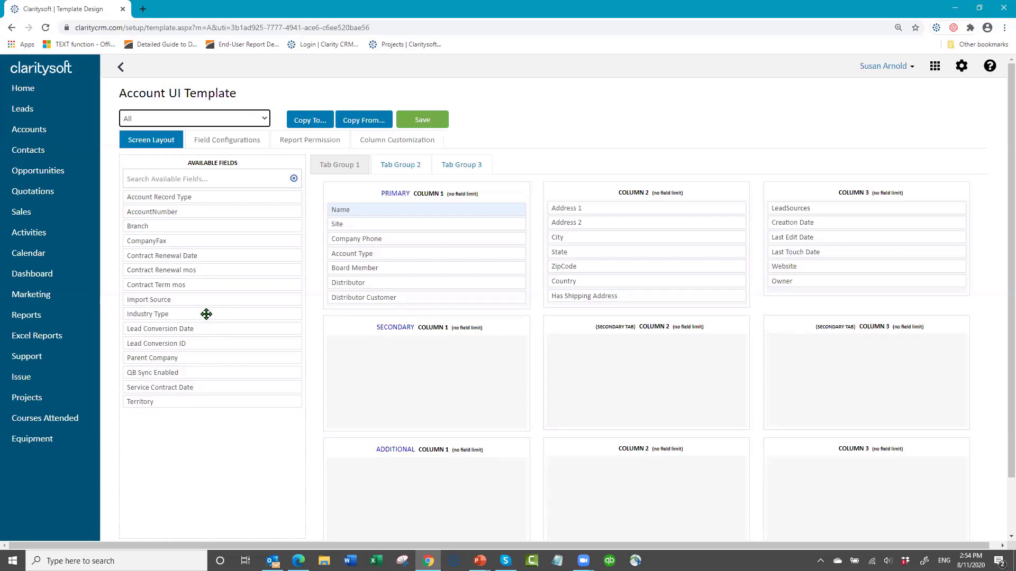
pyautogui.moveTo(205, 315); pyautogui.dragTo(405, 312)
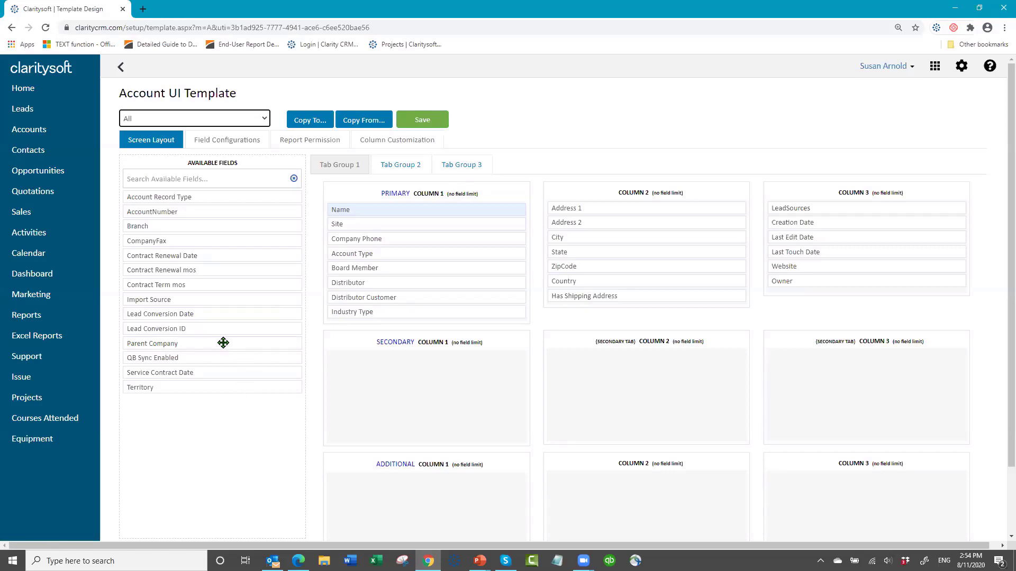
pyautogui.moveTo(223, 342); pyautogui.dragTo(427, 241)
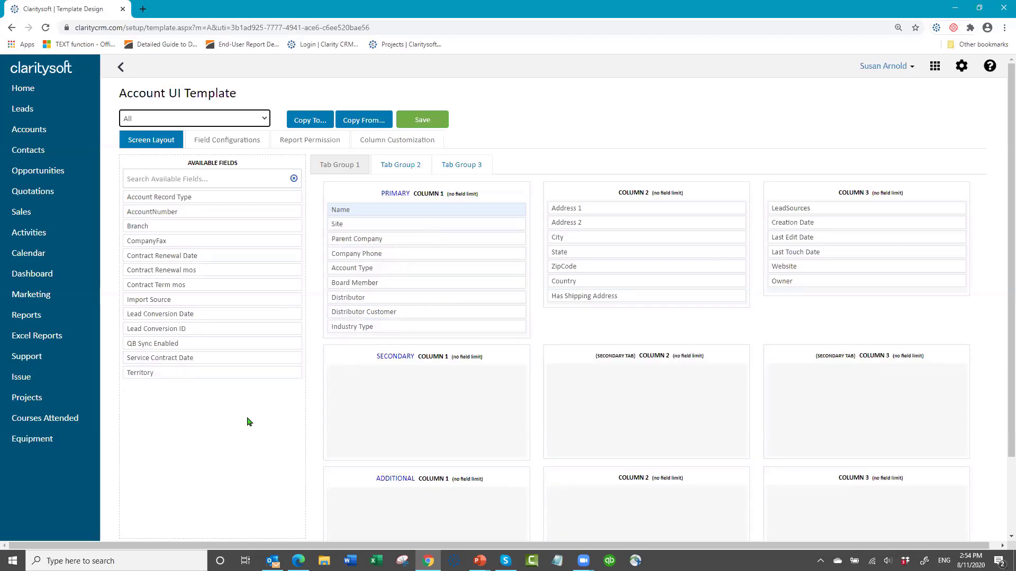
# - Save the Account layout, confirm the success message, and keep the All profile selected
pyautogui.click(423, 125)
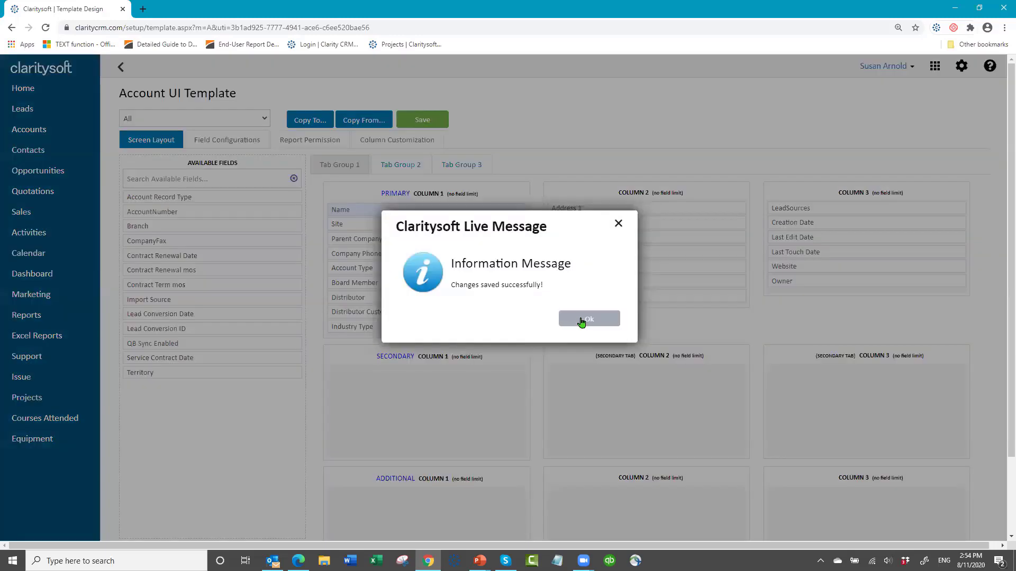
pyautogui.click(582, 319)
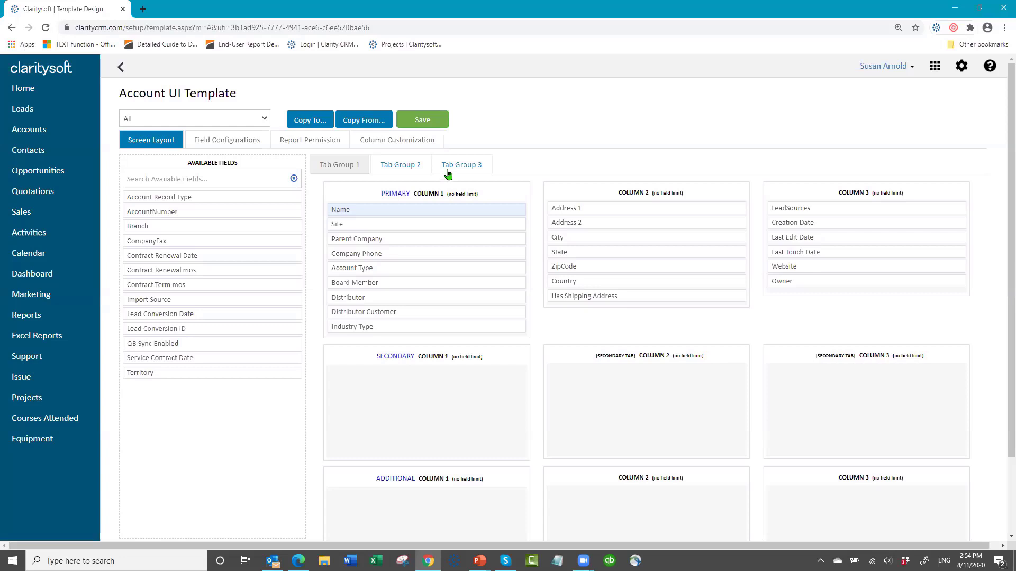
pyautogui.click(217, 140)
pyautogui.click(263, 121)
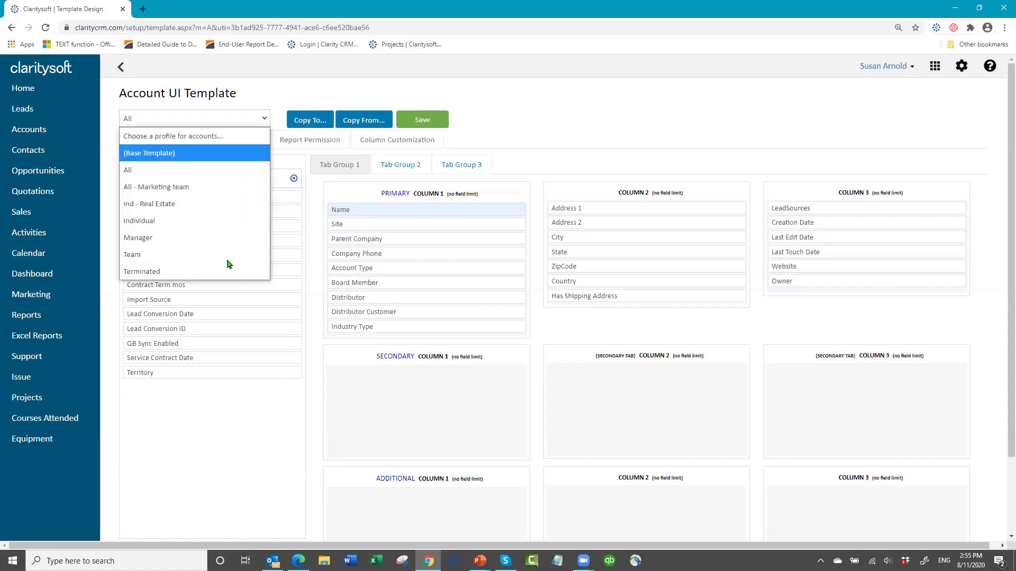
pyautogui.click(212, 121)
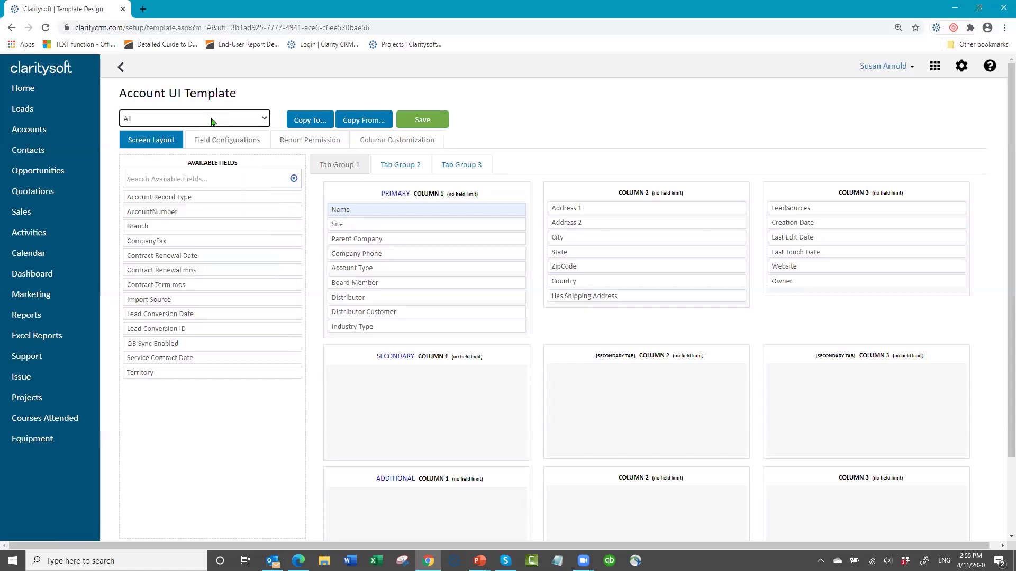
# - Copy the Account layout to the All - Marketing team, Ind - Real Estate and Individual profiles
pyautogui.click(317, 126)
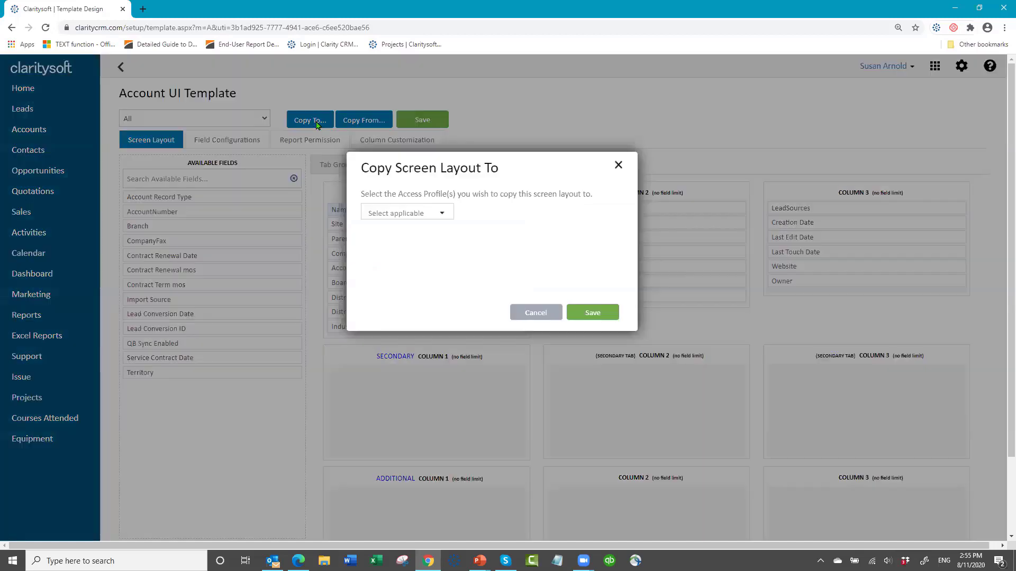
pyautogui.click(440, 213)
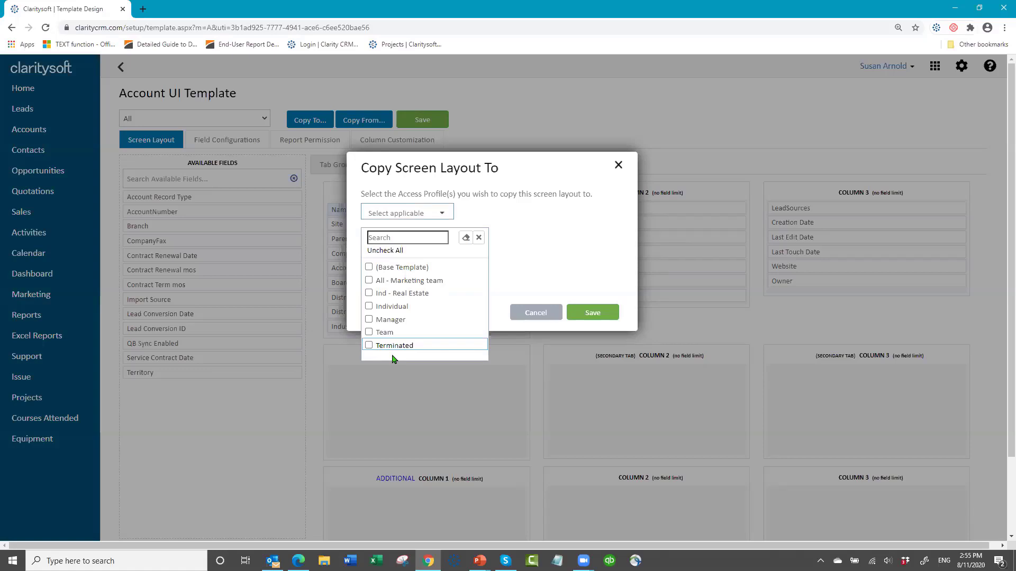
pyautogui.click(369, 281)
pyautogui.click(368, 293)
pyautogui.click(479, 238)
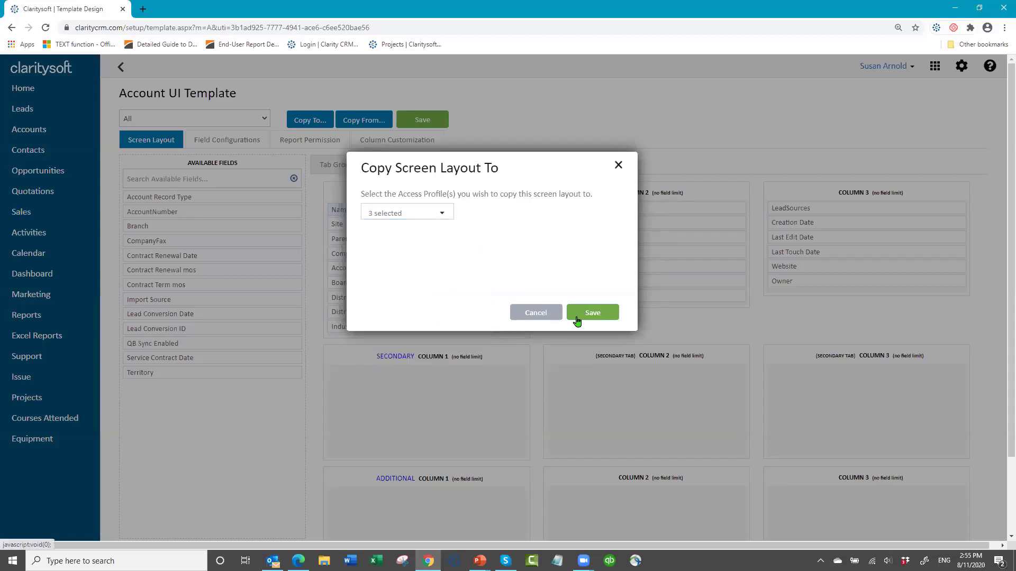
pyautogui.click(603, 320)
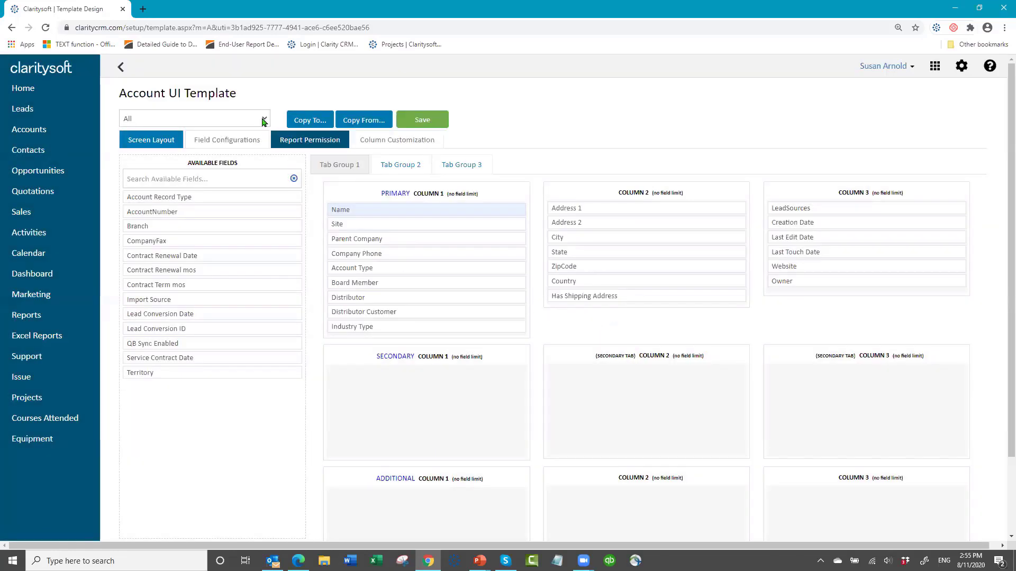
# - Review the Ind - Real Estate profile's layout, then switch back to the All profile
pyautogui.click(263, 119)
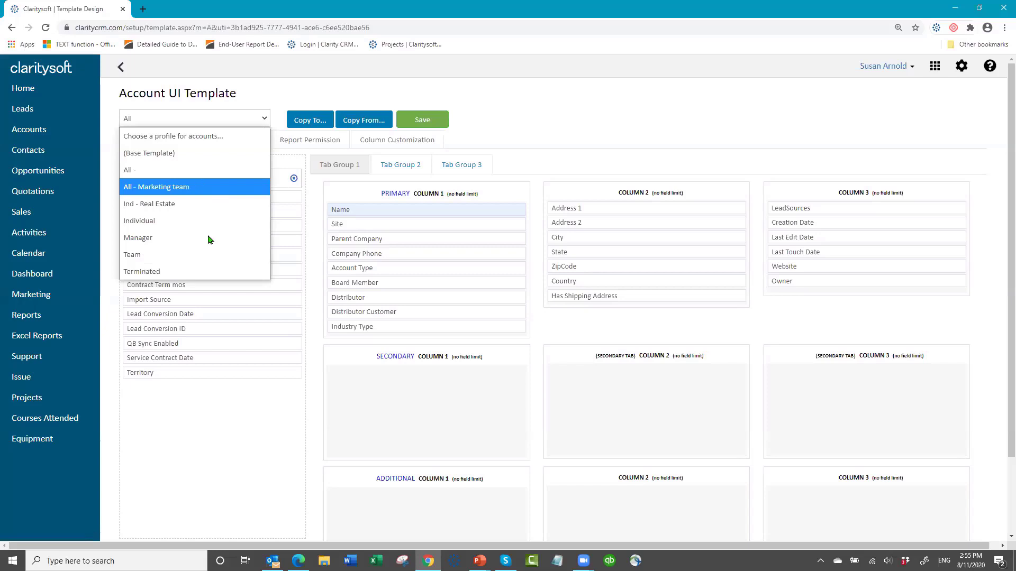
pyautogui.click(200, 205)
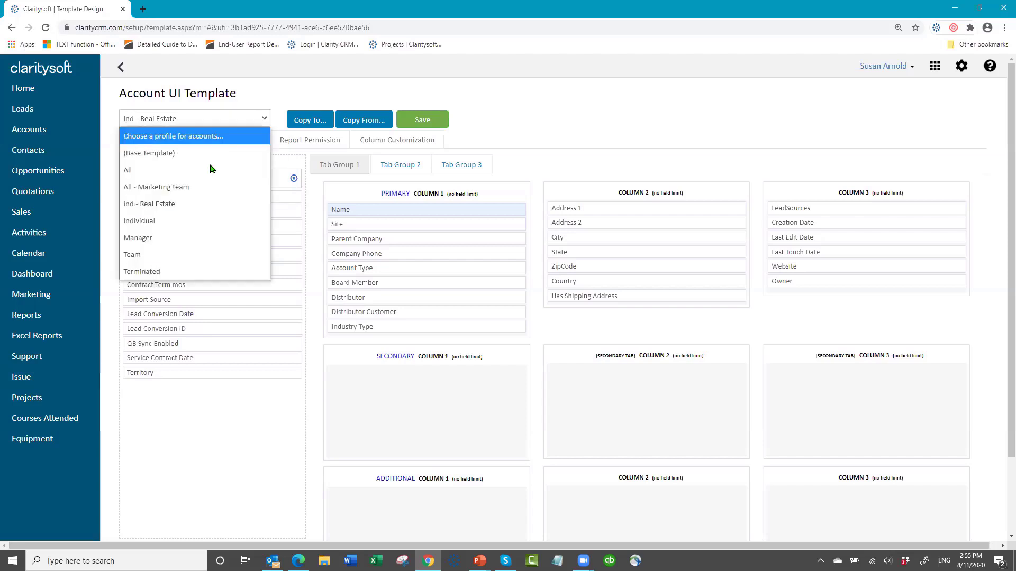
pyautogui.click(220, 174)
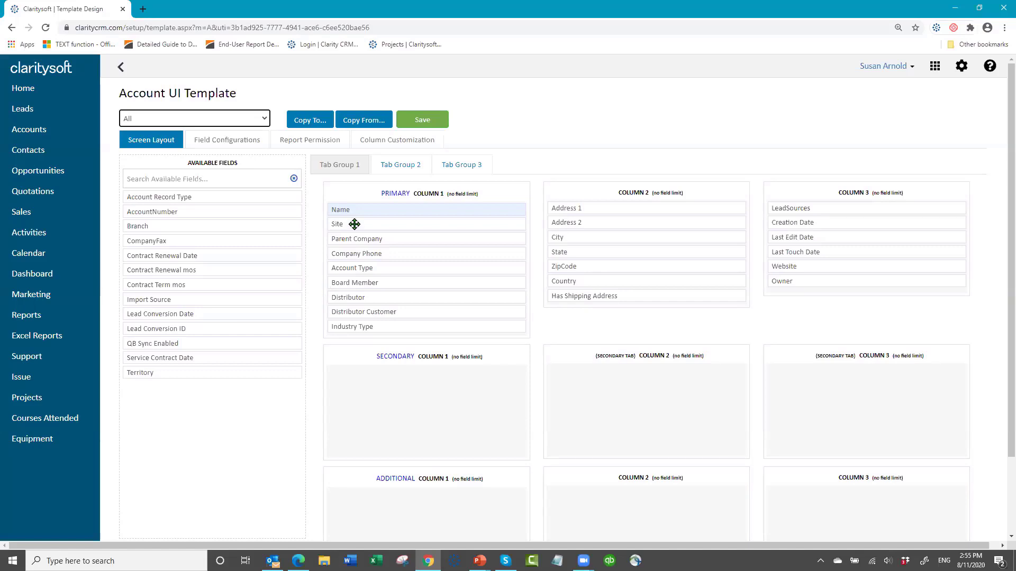
# - Add Account Type, Industry Type and State to the Account list's visible columns
pyautogui.click(392, 145)
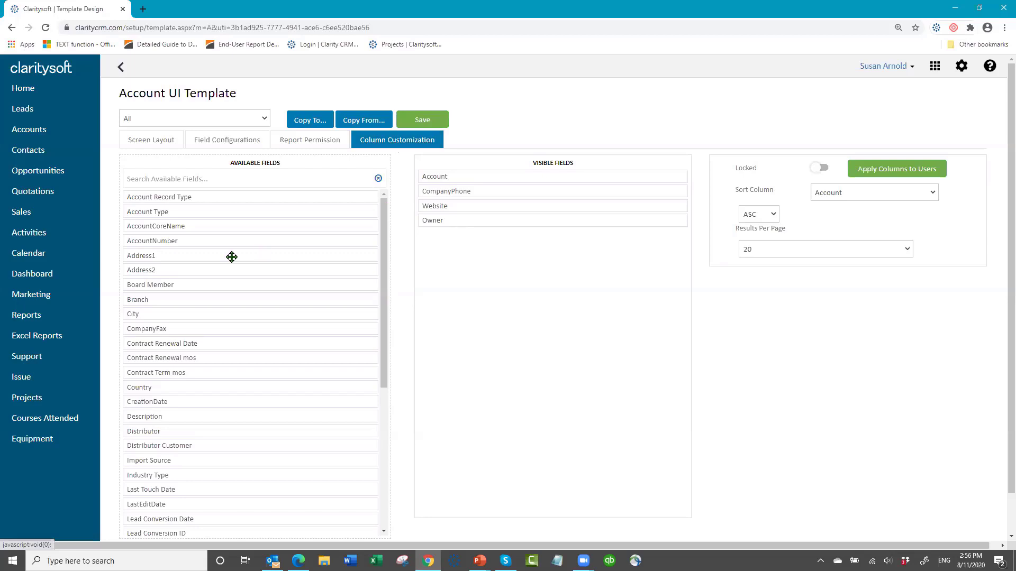
pyautogui.moveTo(482, 275); pyautogui.dragTo(476, 222)
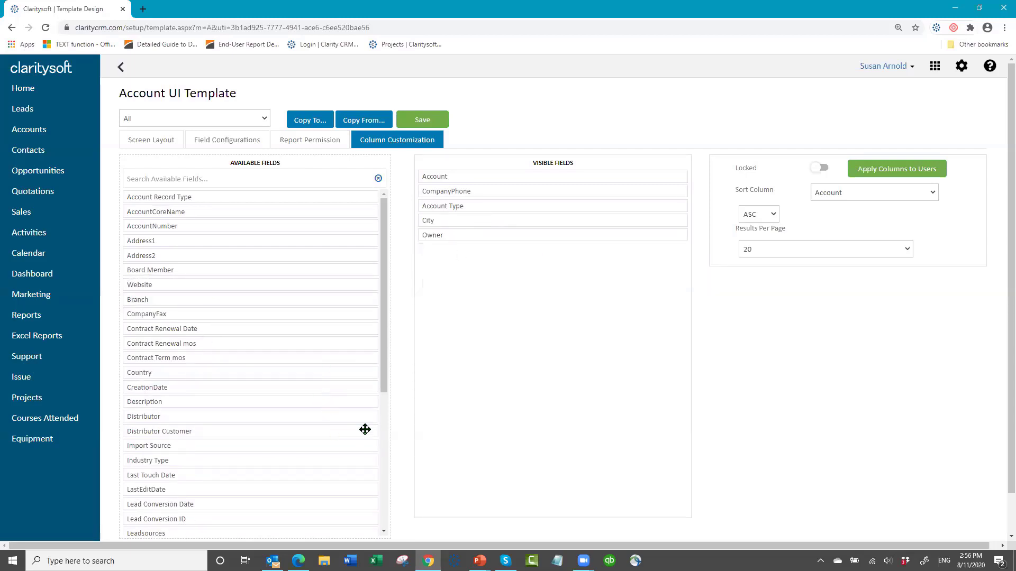
pyautogui.scroll(-3, 389, 444)
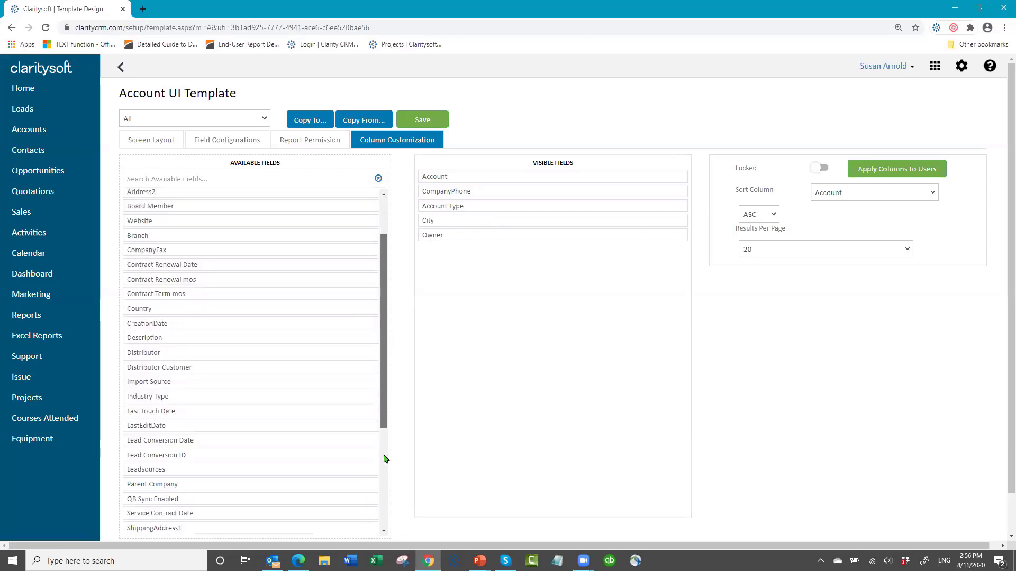
pyautogui.scroll(-1, 385, 482)
pyautogui.scroll(-3, 386, 519)
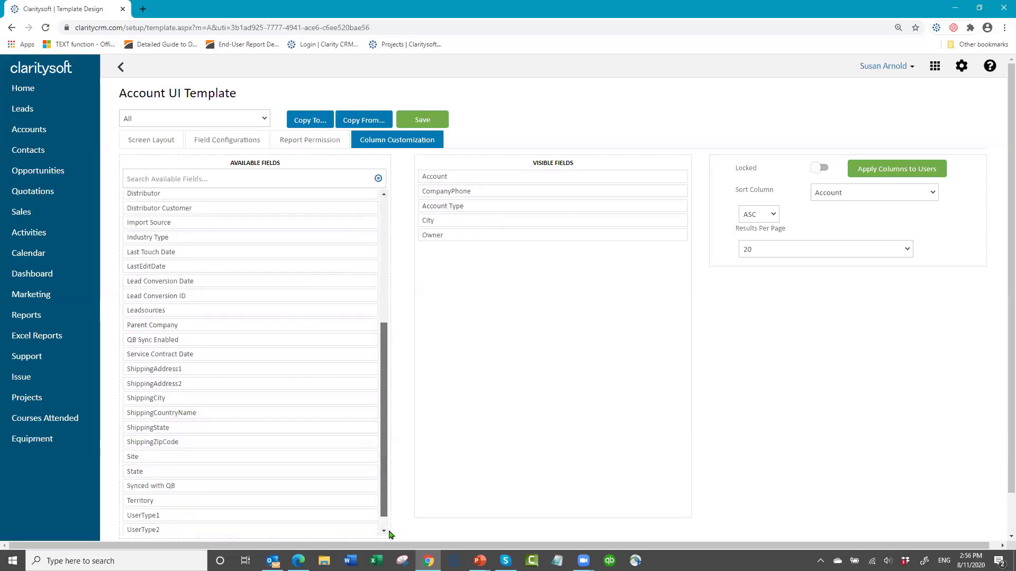
pyautogui.moveTo(197, 451); pyautogui.dragTo(494, 233)
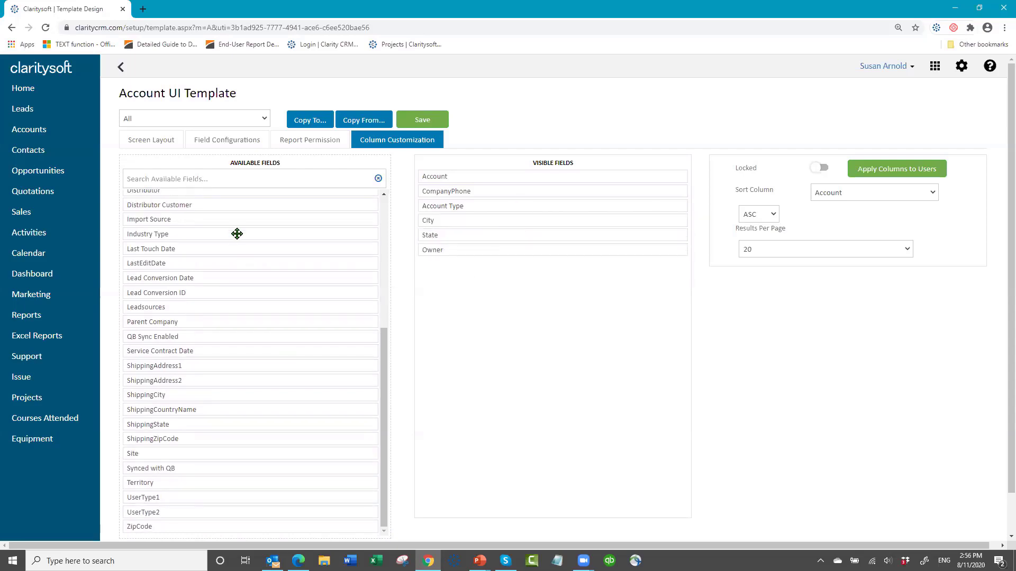
pyautogui.moveTo(237, 234); pyautogui.dragTo(530, 220)
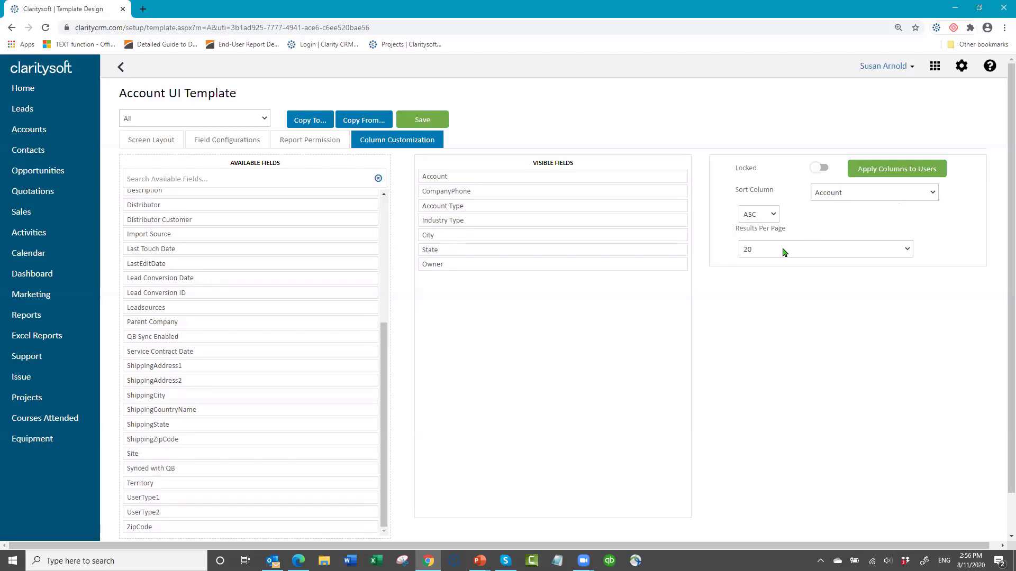
# - Show 100 results per page, apply the columns to users, save, and return to UI Templates
pyautogui.click(813, 310)
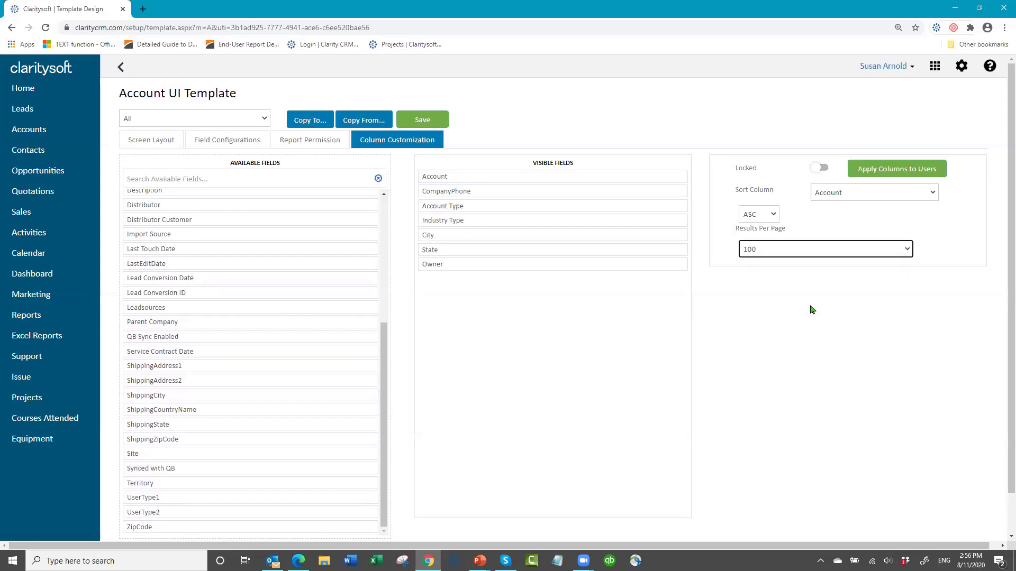
pyautogui.click(882, 171)
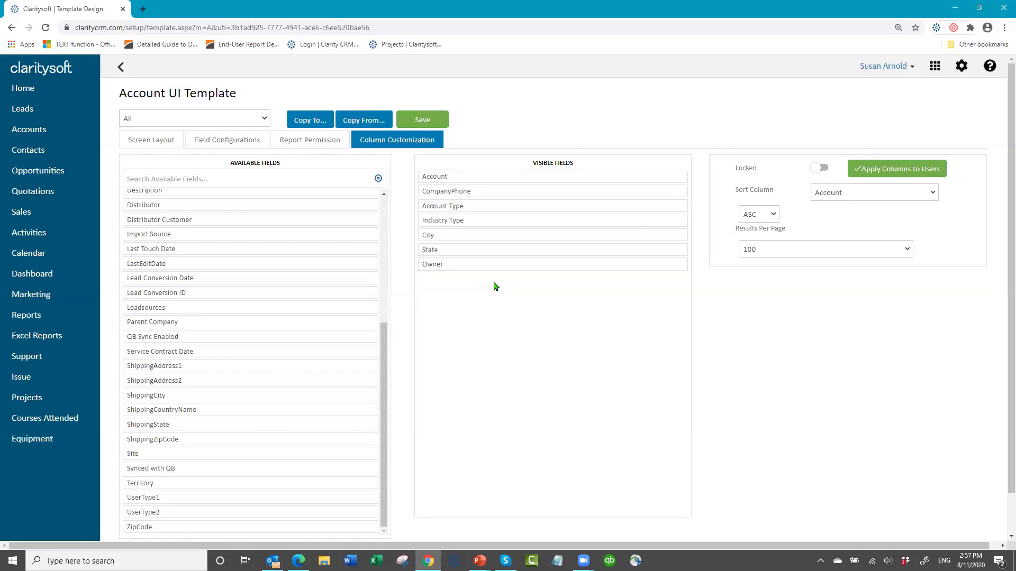
pyautogui.click(824, 173)
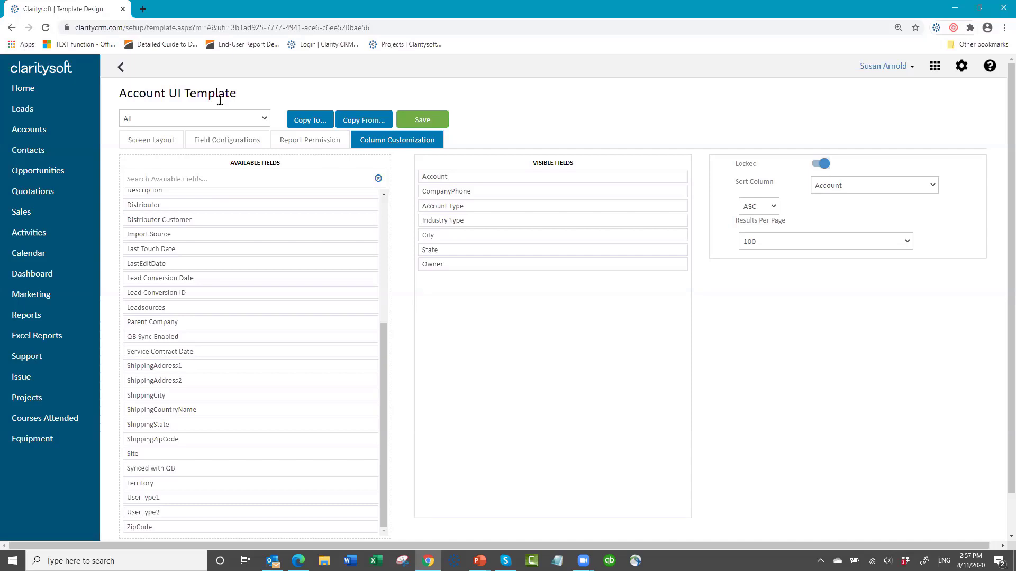
pyautogui.click(816, 166)
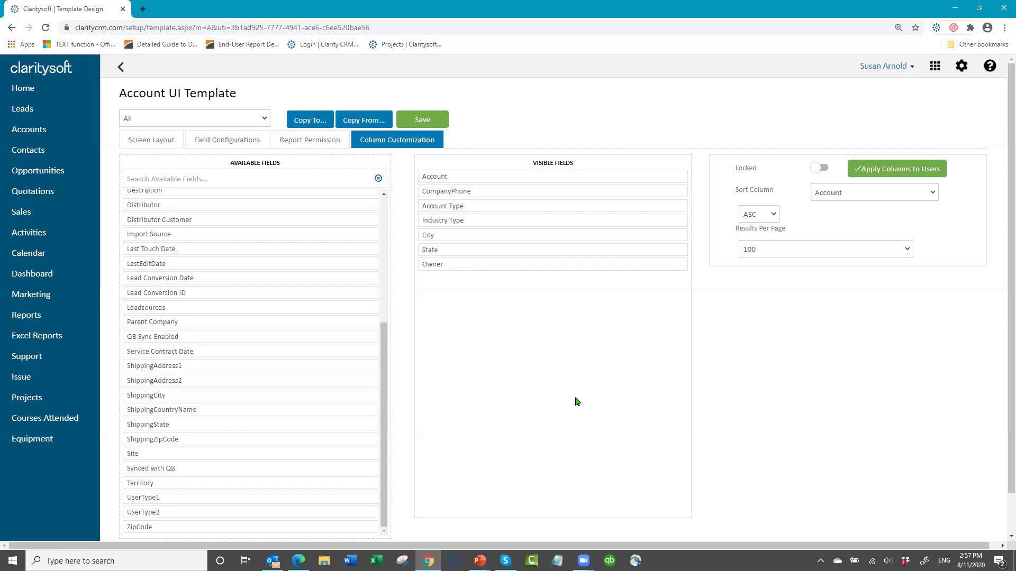
pyautogui.click(424, 119)
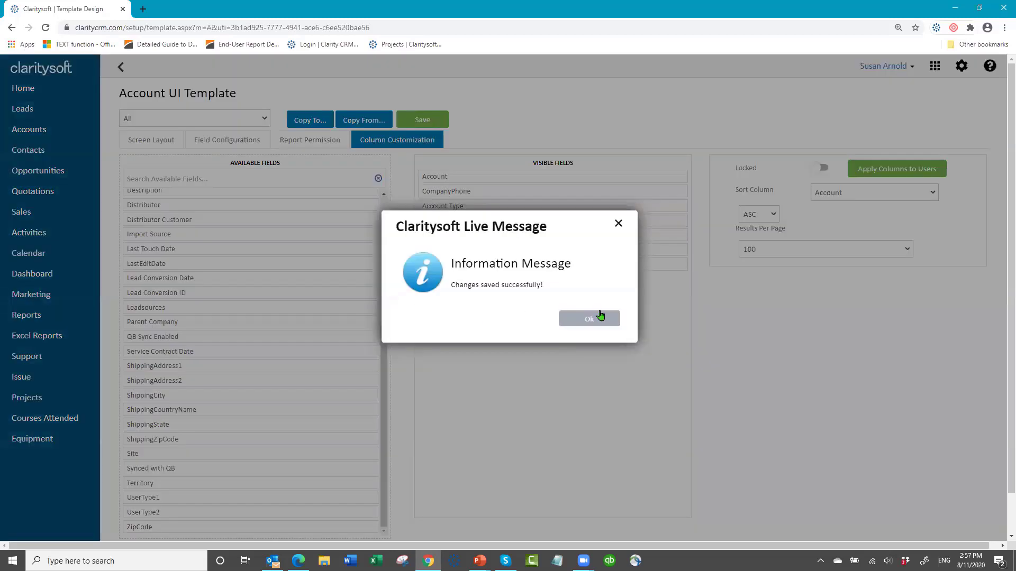
pyautogui.click(589, 320)
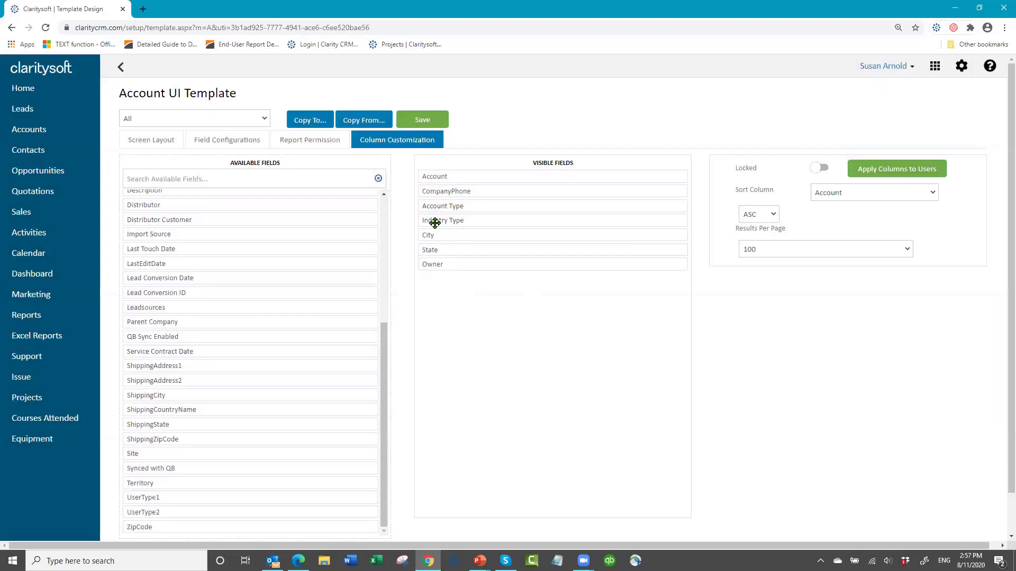
pyautogui.click(120, 67)
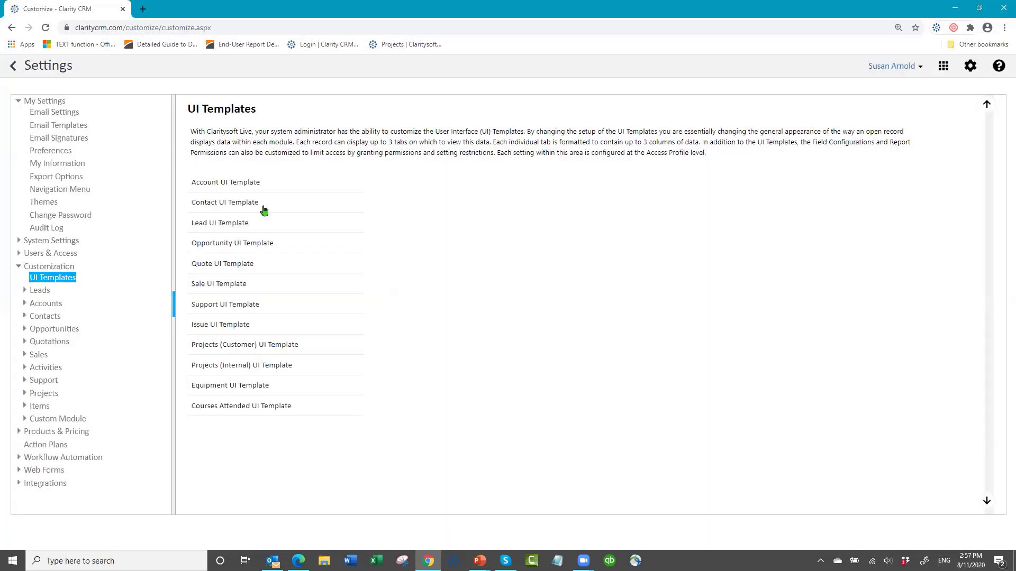
# - Open the Contact UI Template and load the All profile's screen layout
pyautogui.click(248, 206)
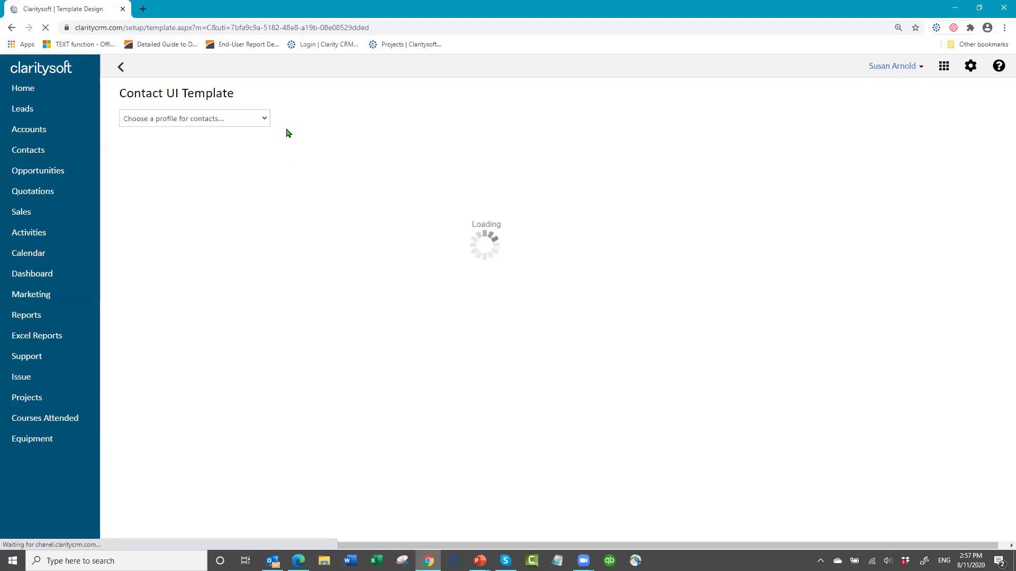
pyautogui.click(262, 121)
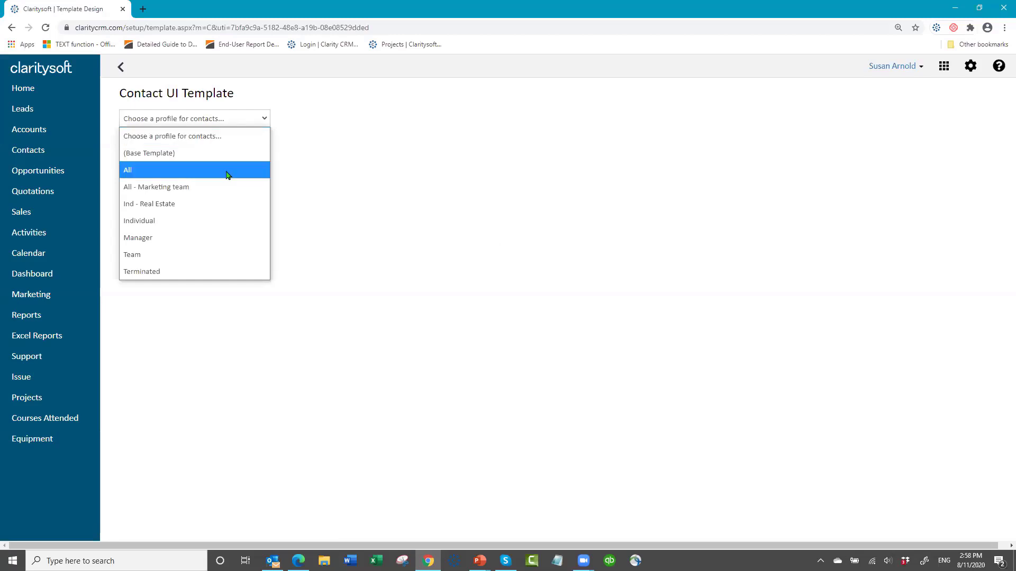
pyautogui.click(247, 171)
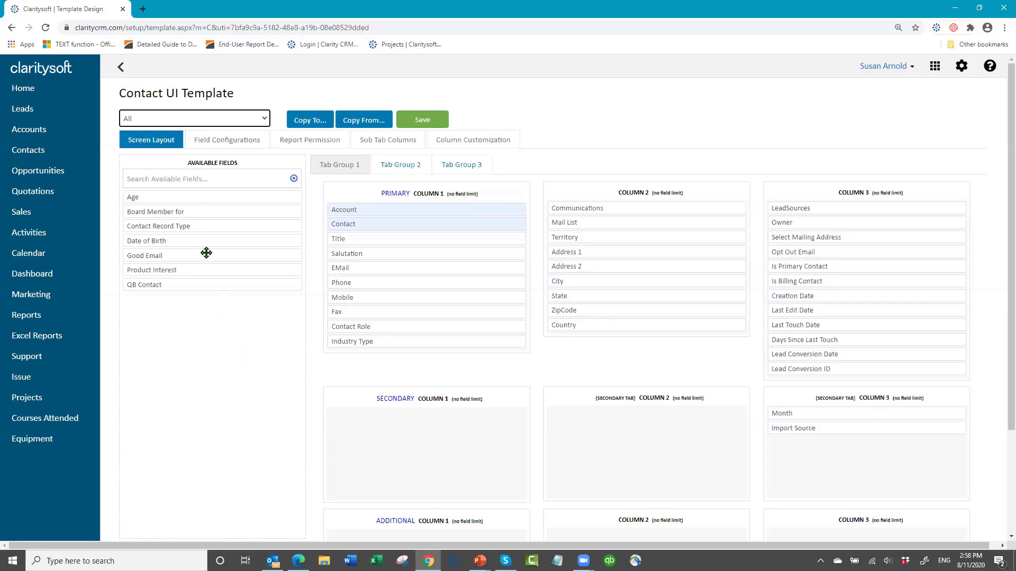
# - Add Board Member for and Product Interest at the end of primary column 1 and save
pyautogui.moveTo(196, 209); pyautogui.dragTo(404, 352)
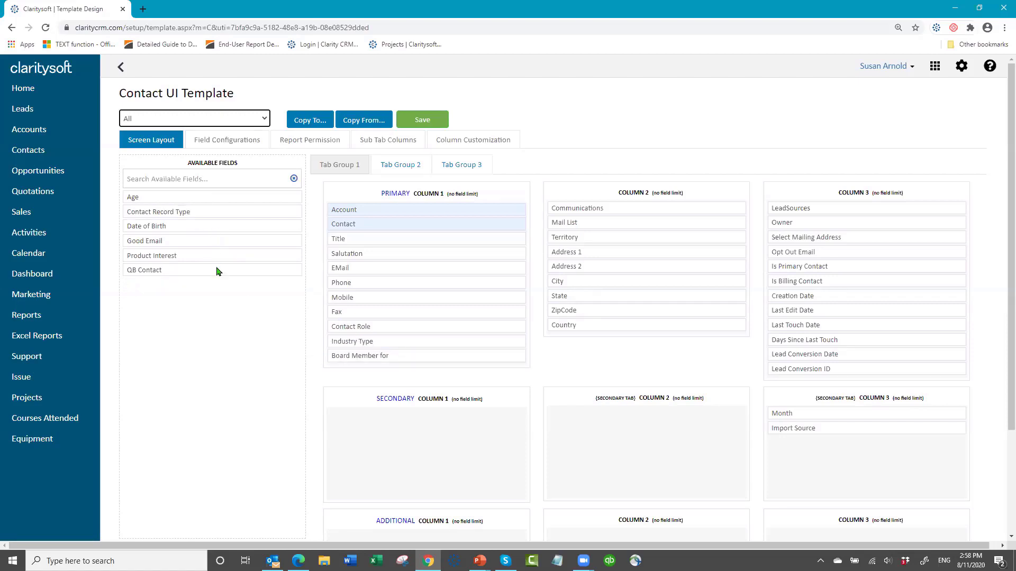
pyautogui.moveTo(416, 375); pyautogui.dragTo(405, 366)
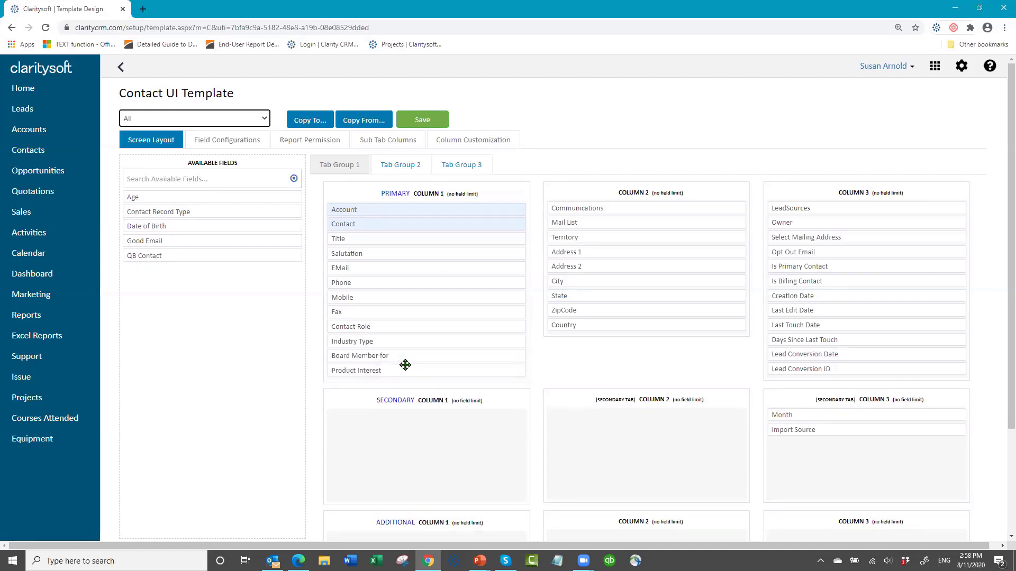
pyautogui.click(422, 120)
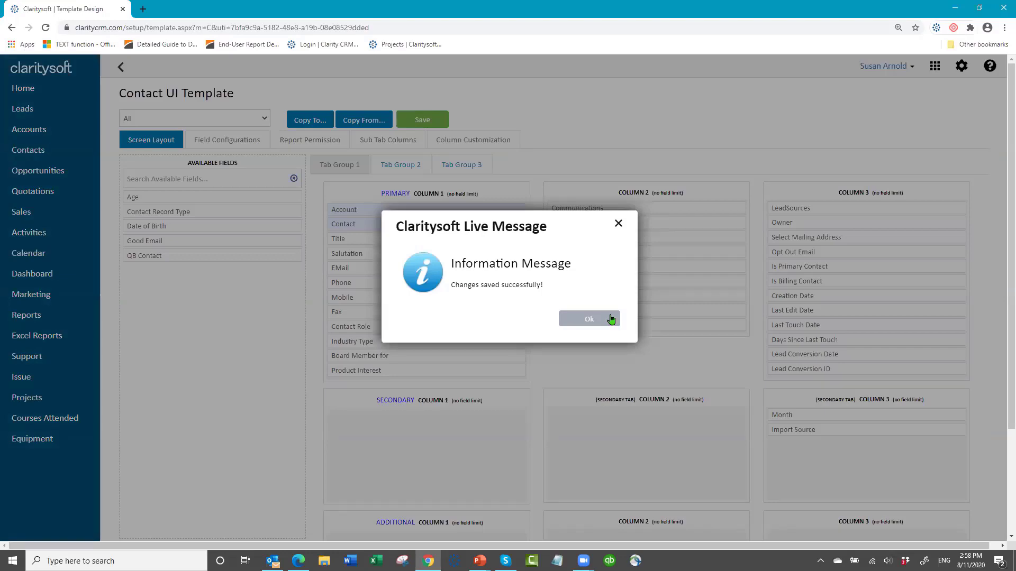
pyautogui.click(610, 319)
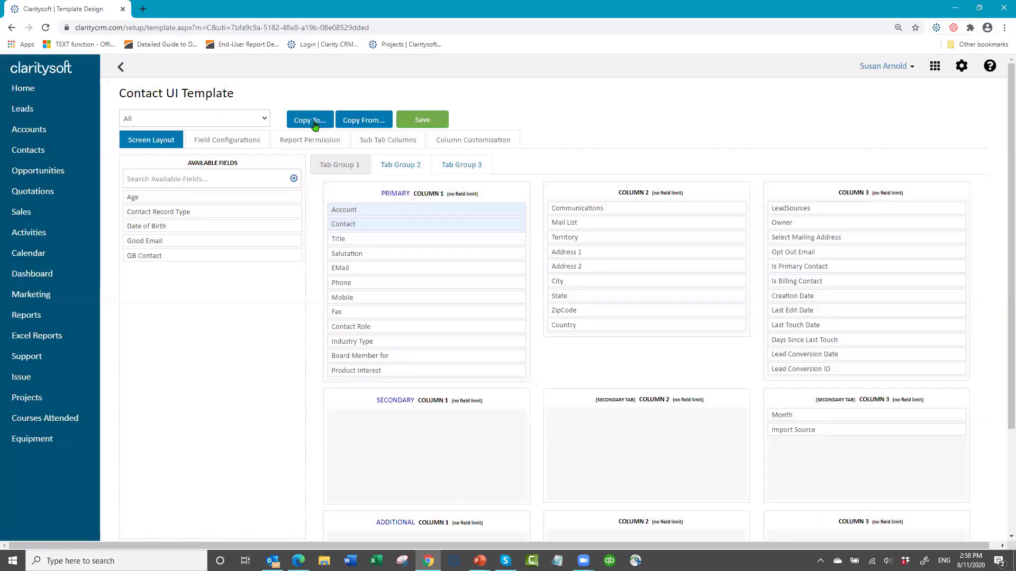
# - Copy the contact layout to the All - Marketing team, Ind - Real Estate and Individual profiles
pyautogui.click(313, 121)
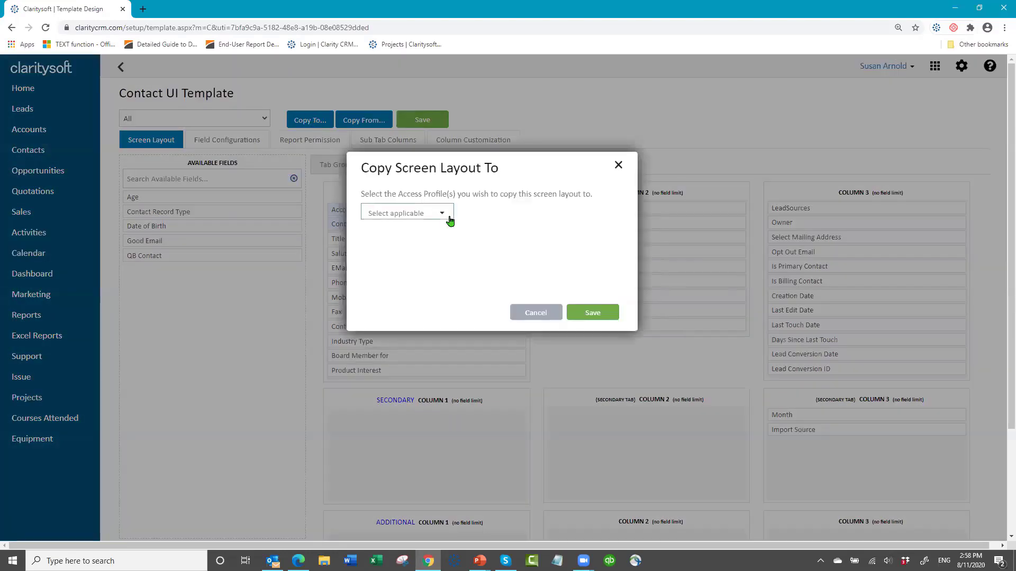
pyautogui.click(443, 213)
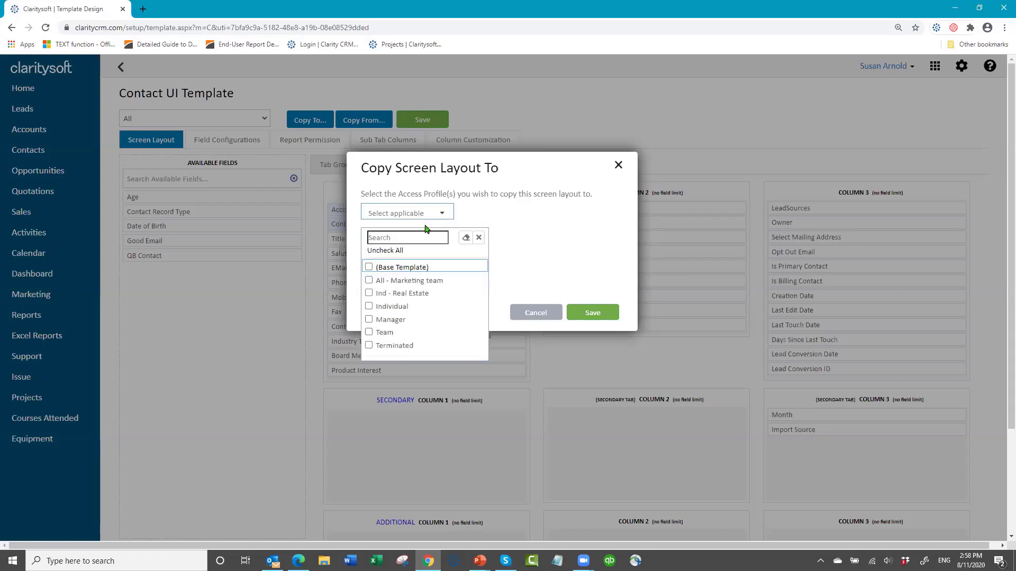
pyautogui.click(369, 281)
pyautogui.click(368, 293)
pyautogui.click(369, 306)
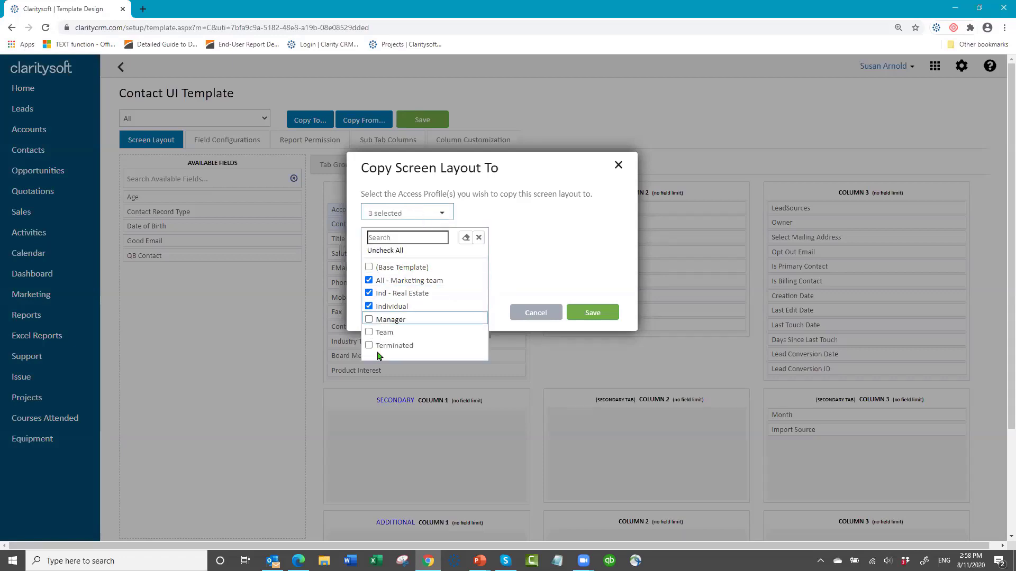
pyautogui.click(602, 315)
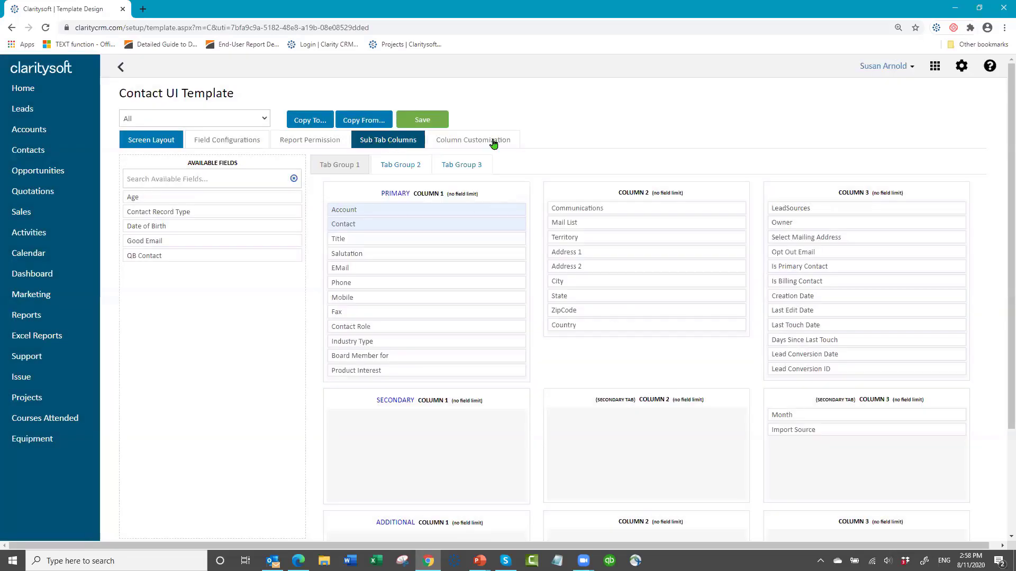
# - Add City and Industry Type to the Contact list's visible columns and apply them to all users
pyautogui.click(473, 144)
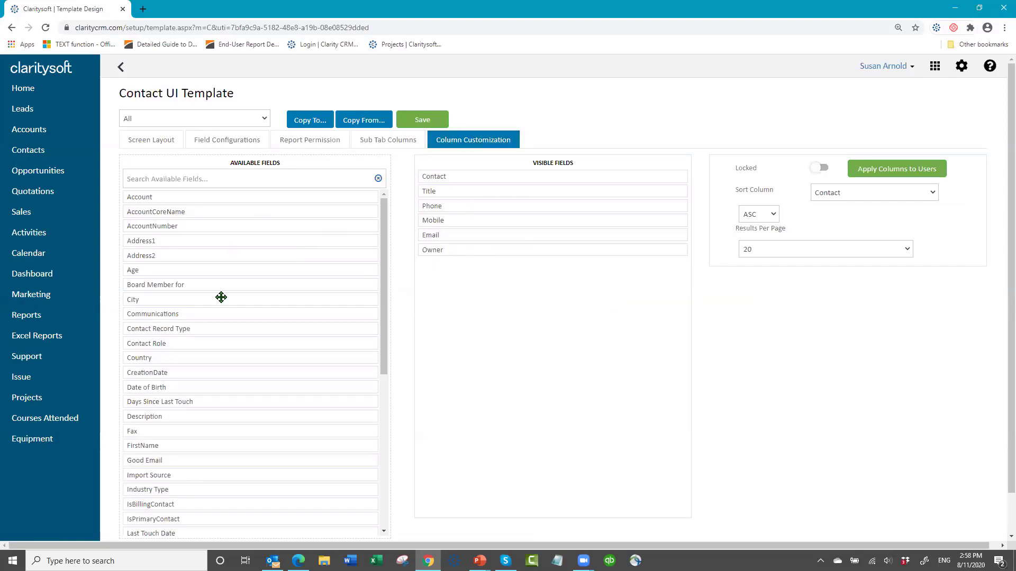
pyautogui.moveTo(222, 301); pyautogui.dragTo(520, 267)
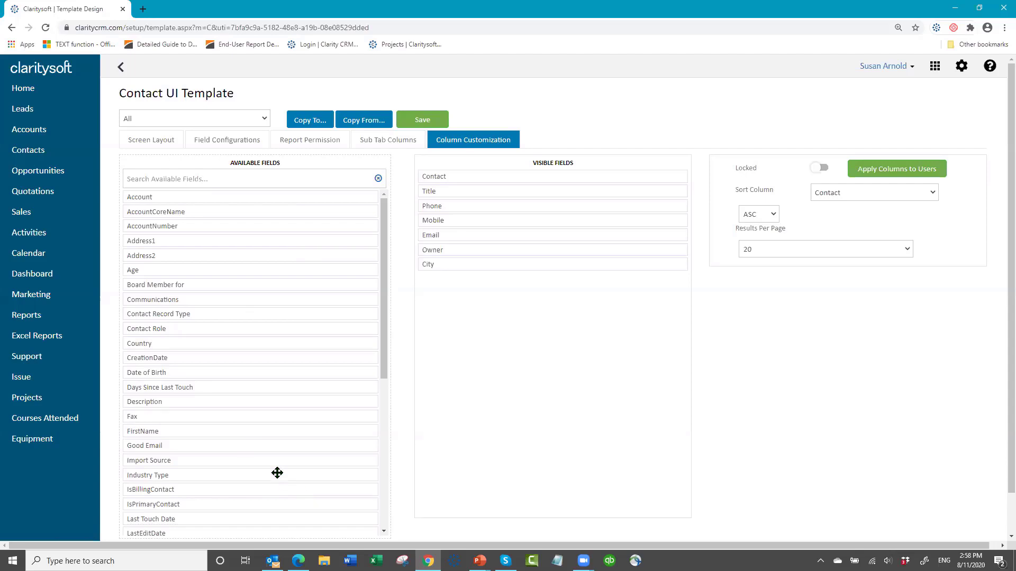
pyautogui.moveTo(276, 473); pyautogui.dragTo(582, 277)
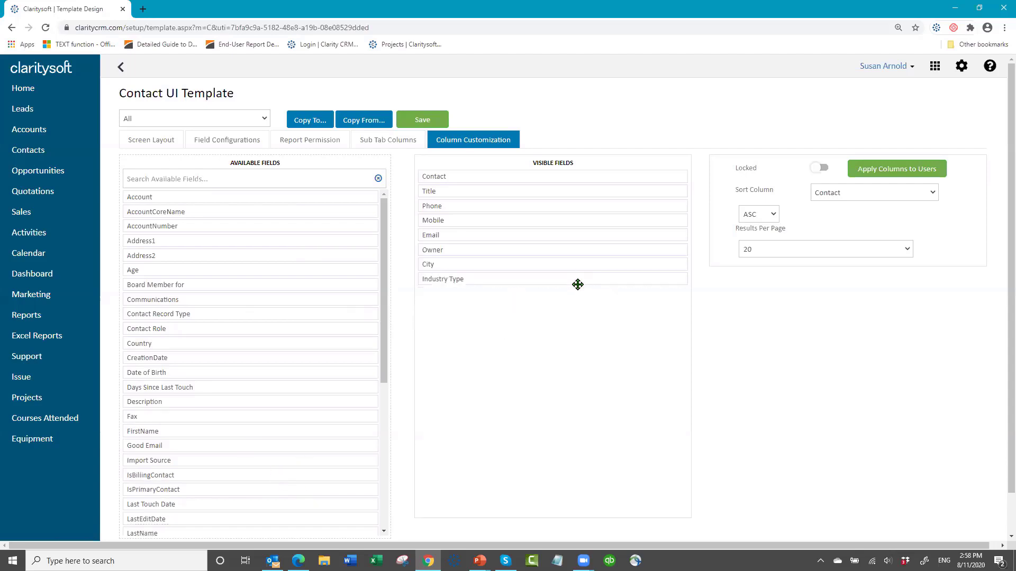
pyautogui.click(896, 175)
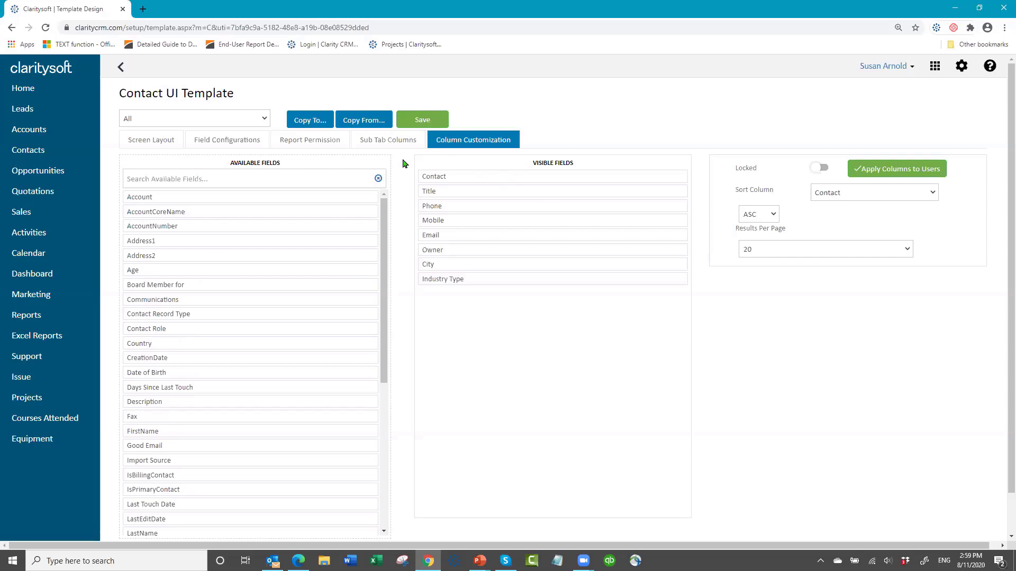
pyautogui.click(387, 141)
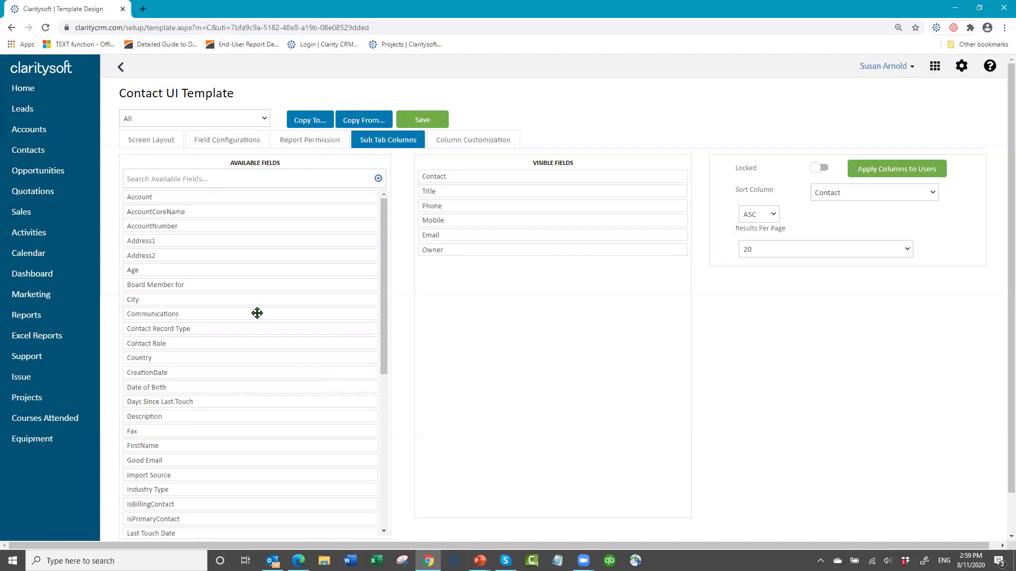
# - Put Communications and Industry Type between Email and Owner in the sub-tab columns, apply to users, and save
pyautogui.moveTo(256, 313); pyautogui.dragTo(547, 274)
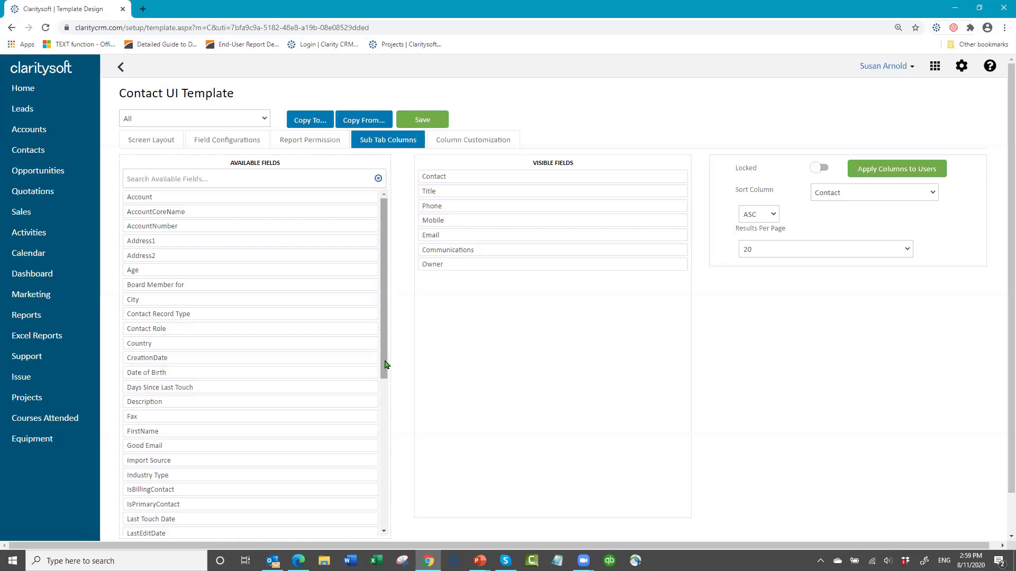
pyautogui.moveTo(386, 362); pyautogui.dragTo(390, 442)
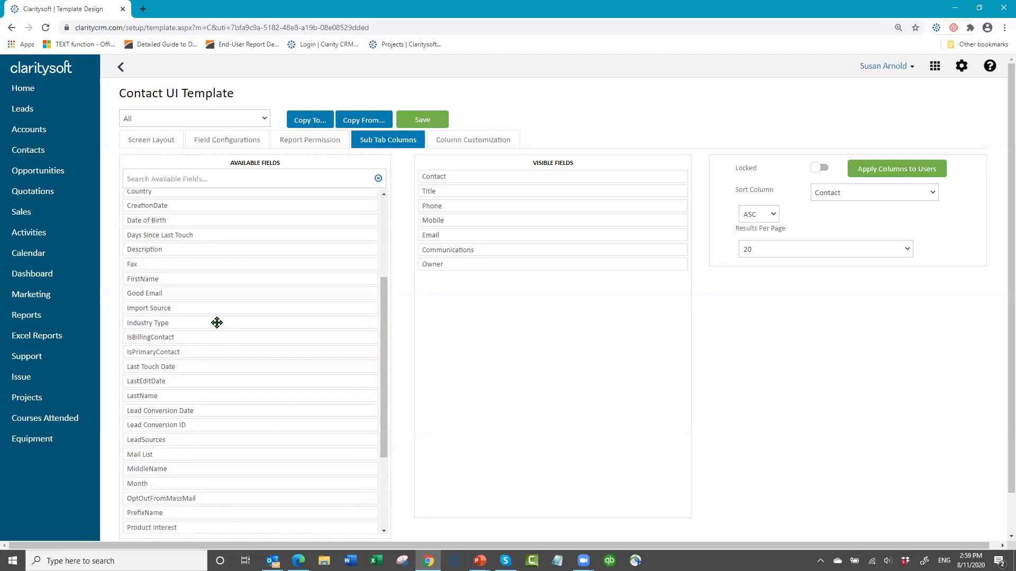
pyautogui.moveTo(234, 324); pyautogui.dragTo(513, 268)
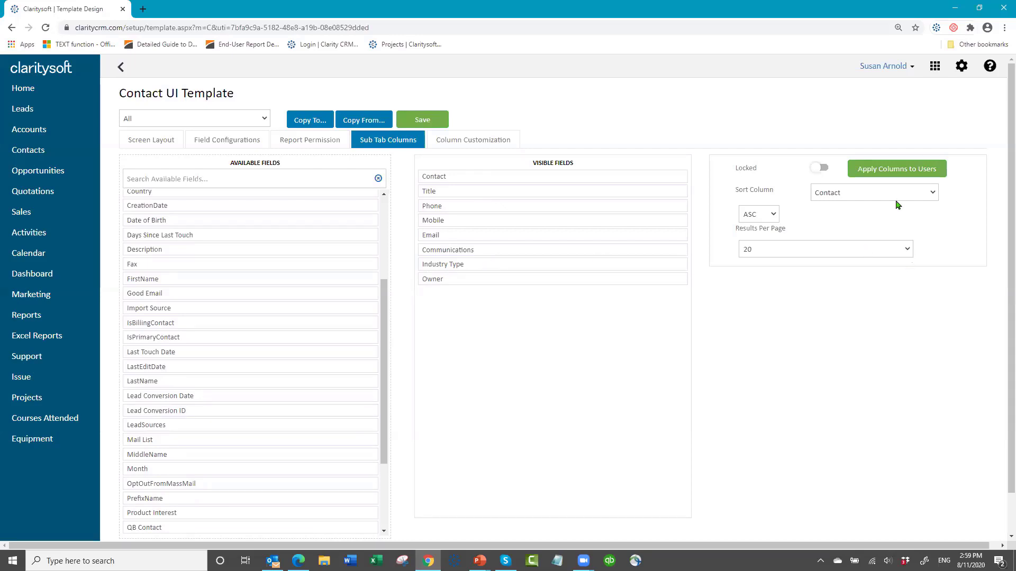
pyautogui.click(876, 171)
pyautogui.click(411, 120)
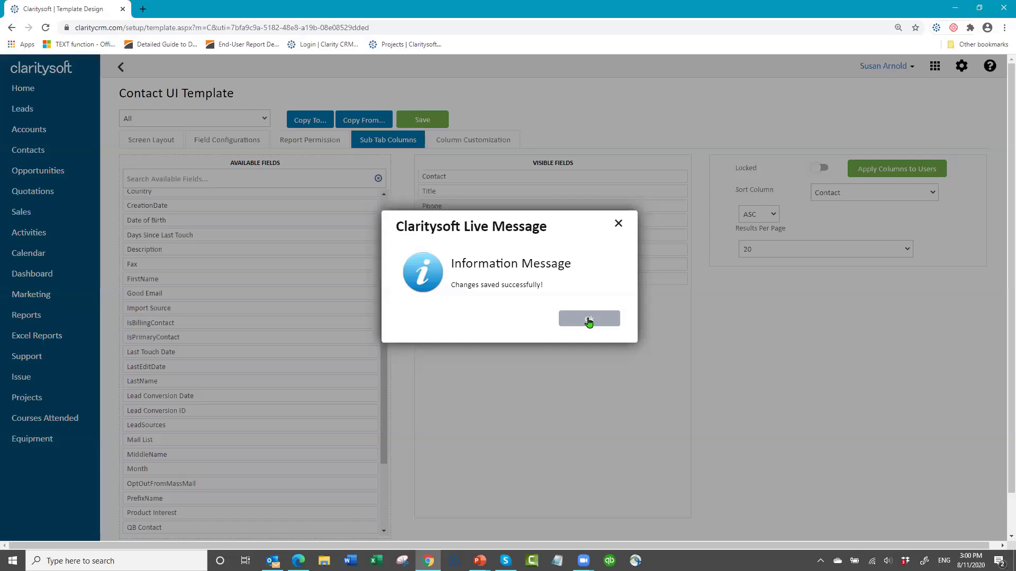
pyautogui.click(587, 320)
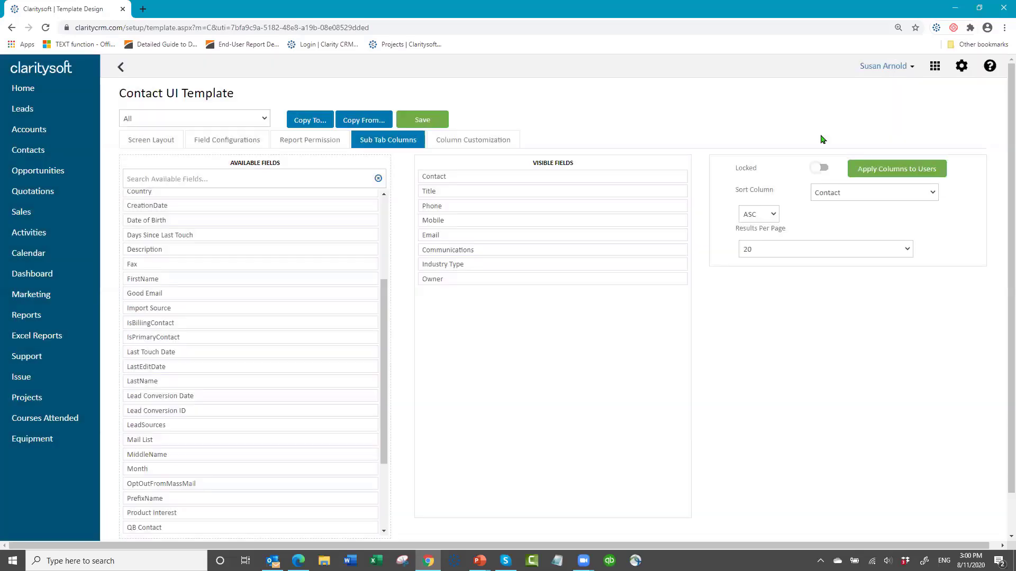
pyautogui.click(912, 68)
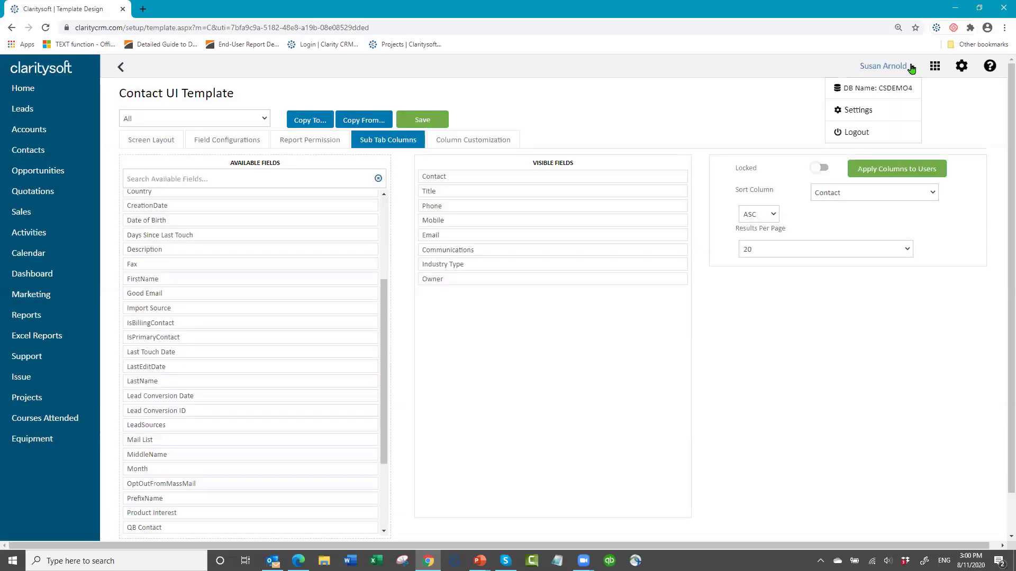
# - Log out and sign back in by entering the account password
pyautogui.click(864, 132)
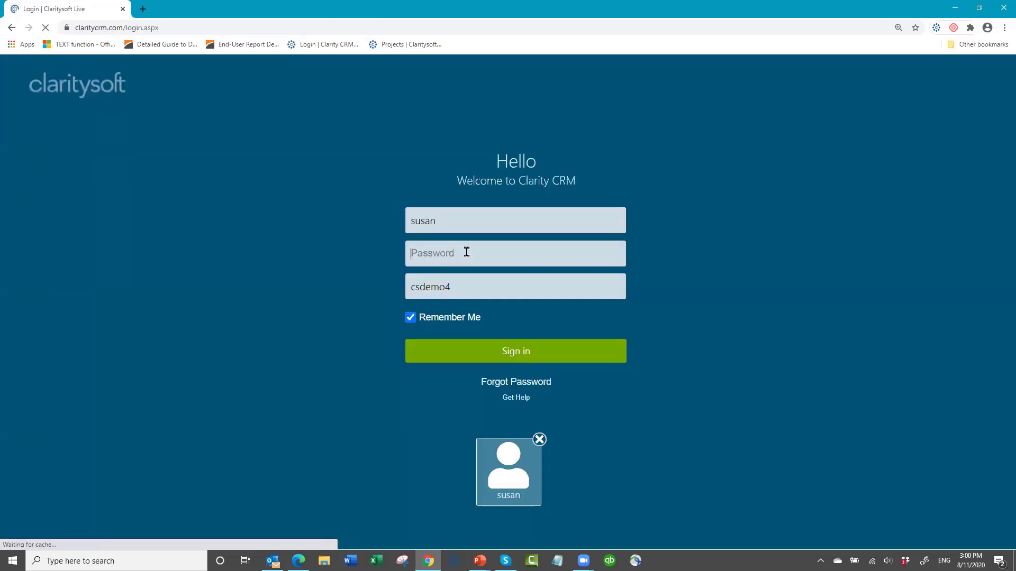
pyautogui.write('•')
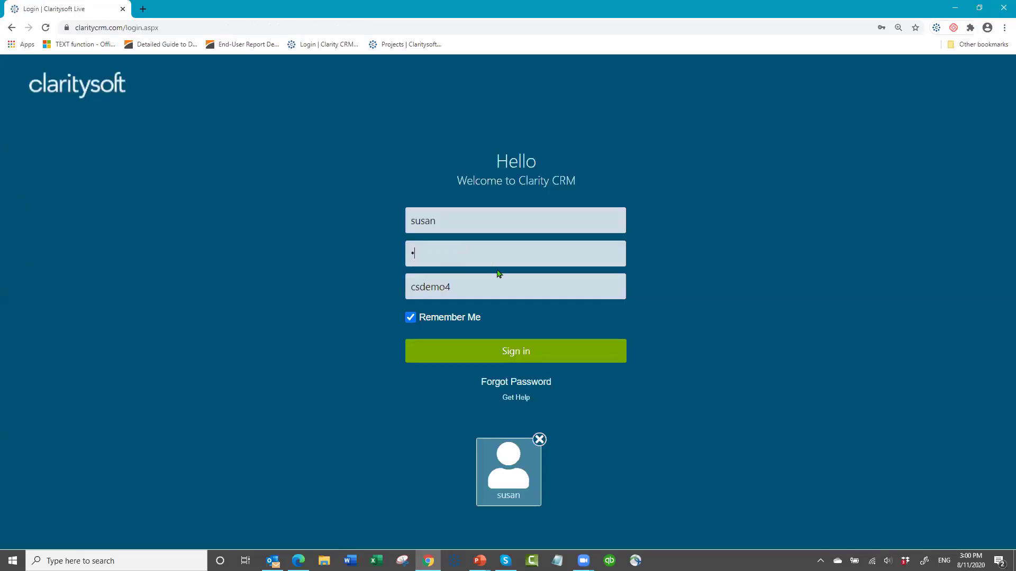
pyautogui.write('••••••')
pyautogui.press('Return')
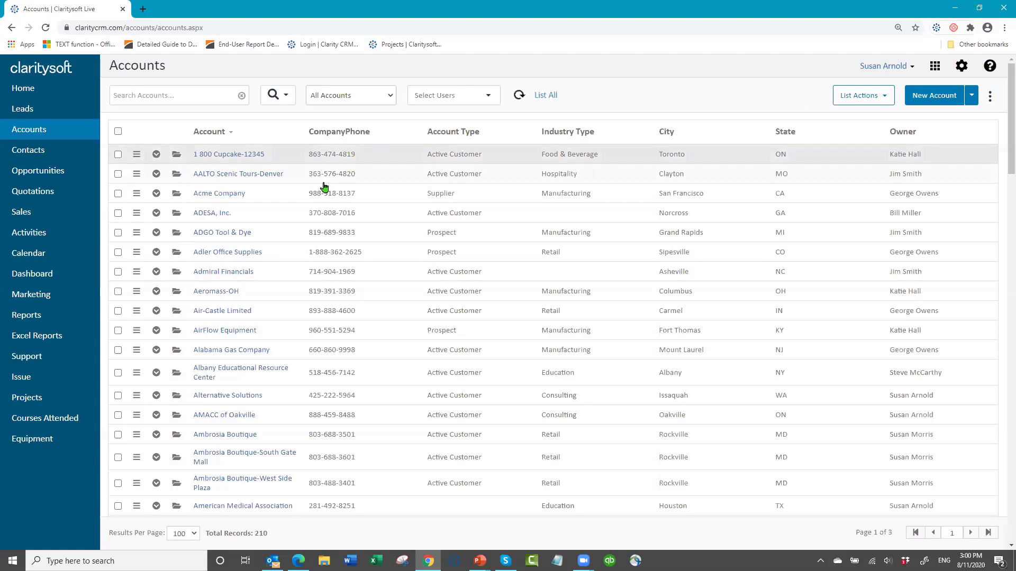
# - Expand the 1 800 Cupcake-12345 account row to reveal its six contacts
pyautogui.click(156, 155)
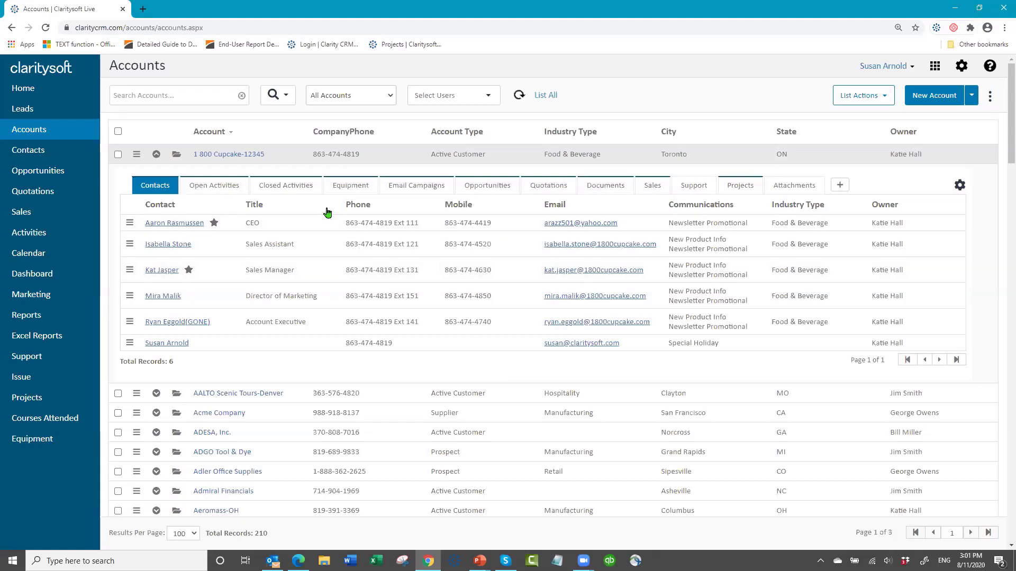
# - Add an Age column between Title and Phone in the Contacts sub-tab, then collapse 1 800 Cupcake-12345
pyautogui.click(959, 186)
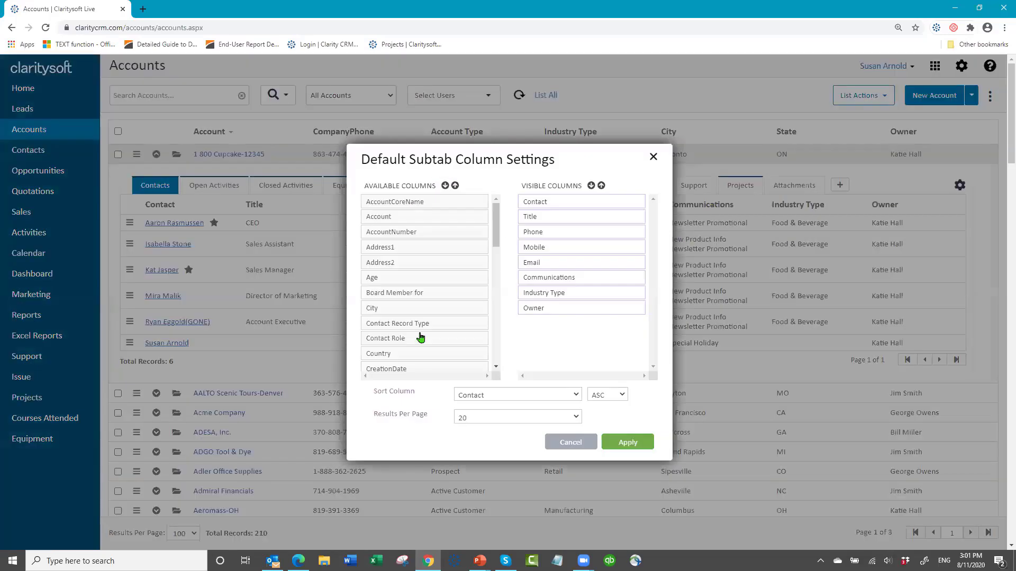
pyautogui.moveTo(387, 285); pyautogui.dragTo(546, 235)
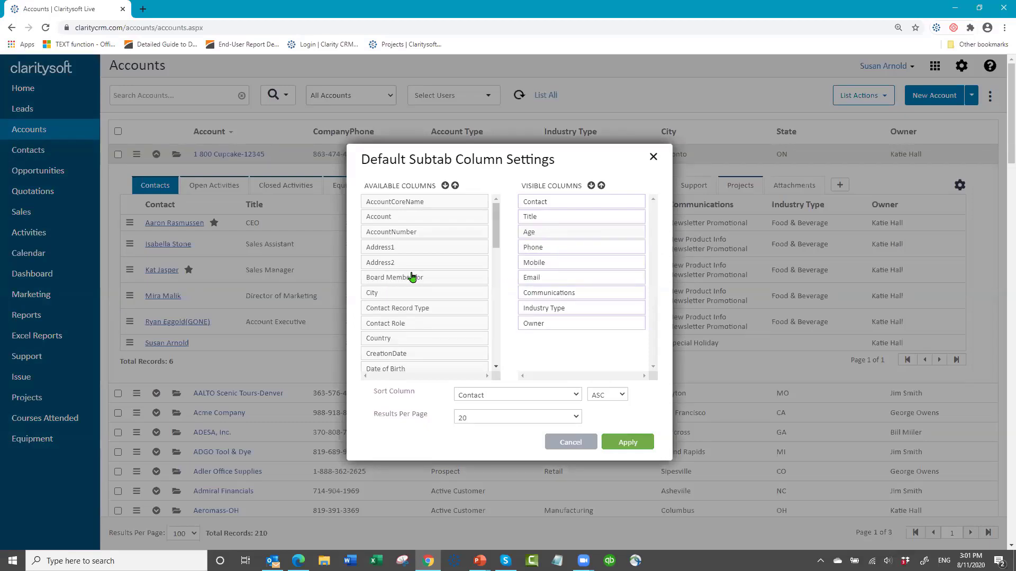
pyautogui.click(624, 447)
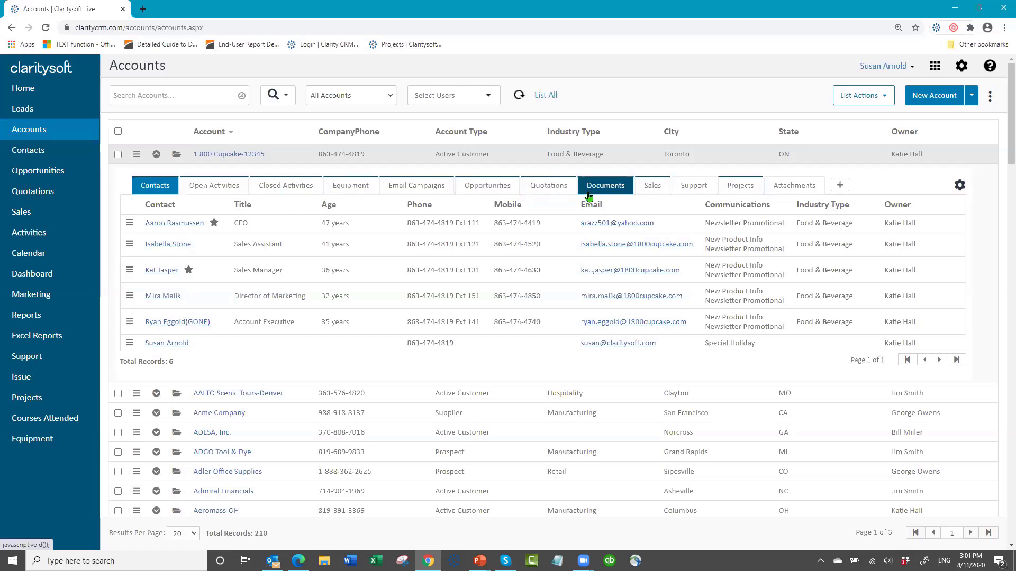
pyautogui.click(156, 154)
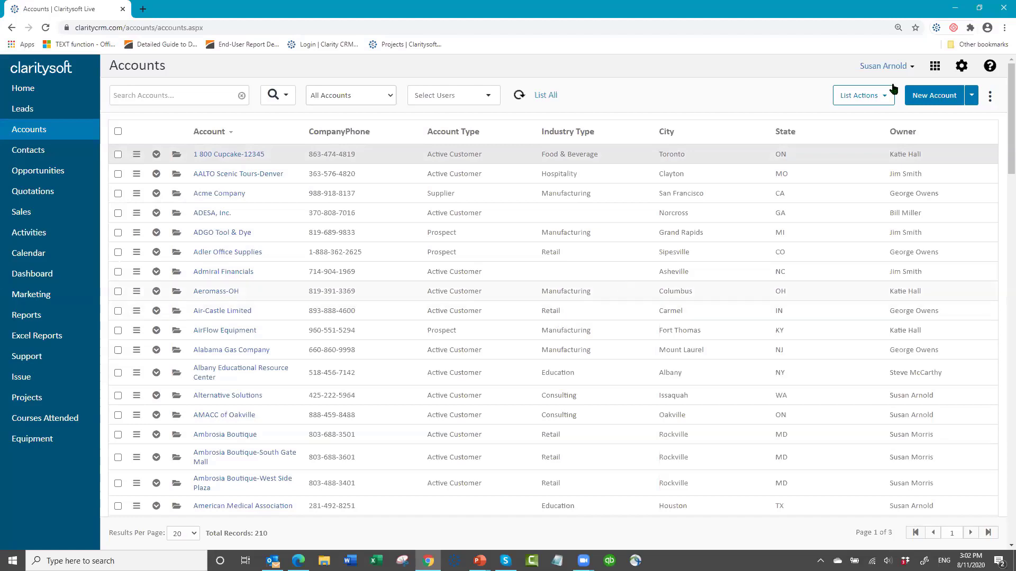
# - Log out, replace the saved username with the other user's, and enter their password
pyautogui.click(912, 67)
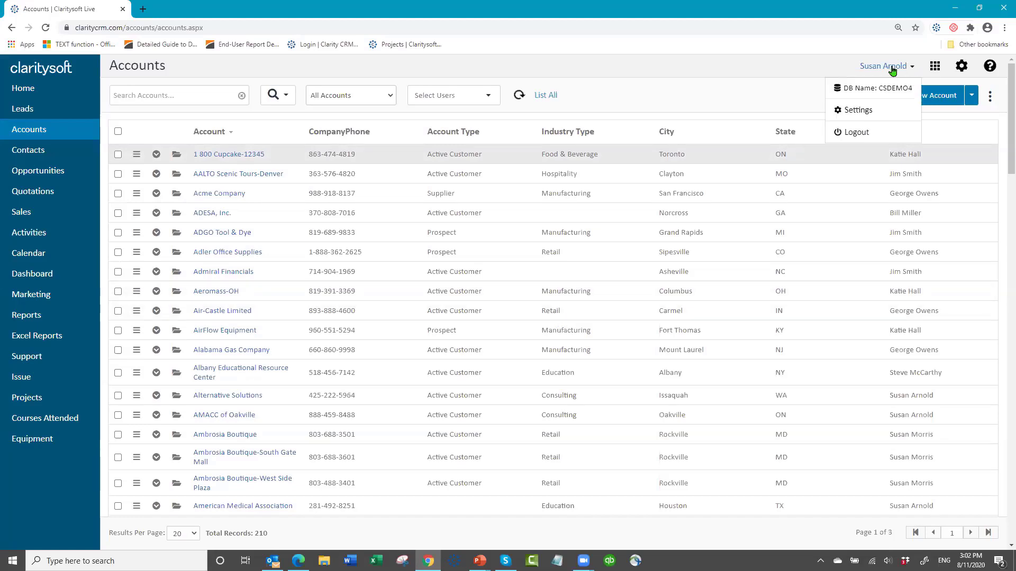
pyautogui.click(860, 133)
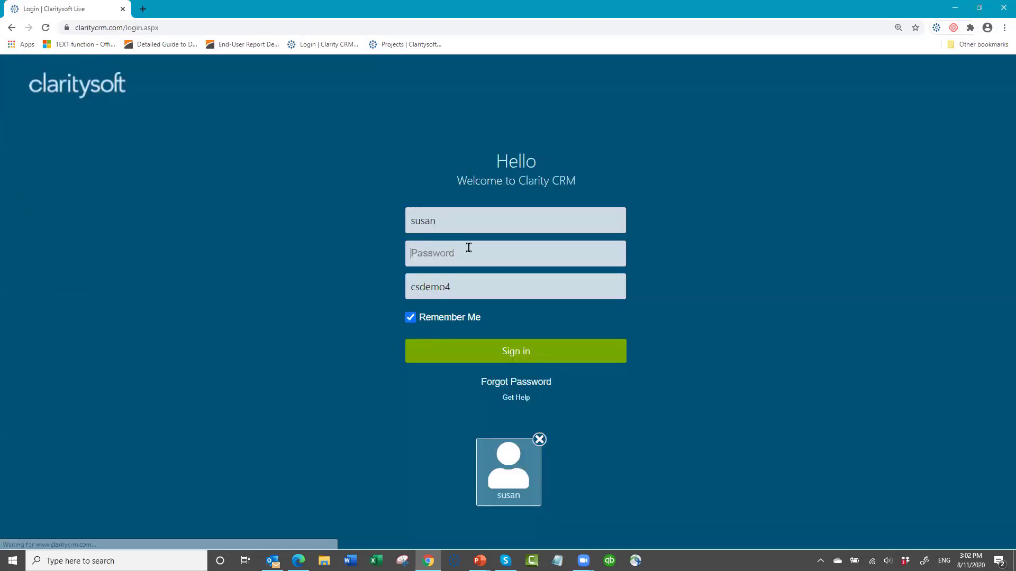
pyautogui.doubleClick(447, 220)
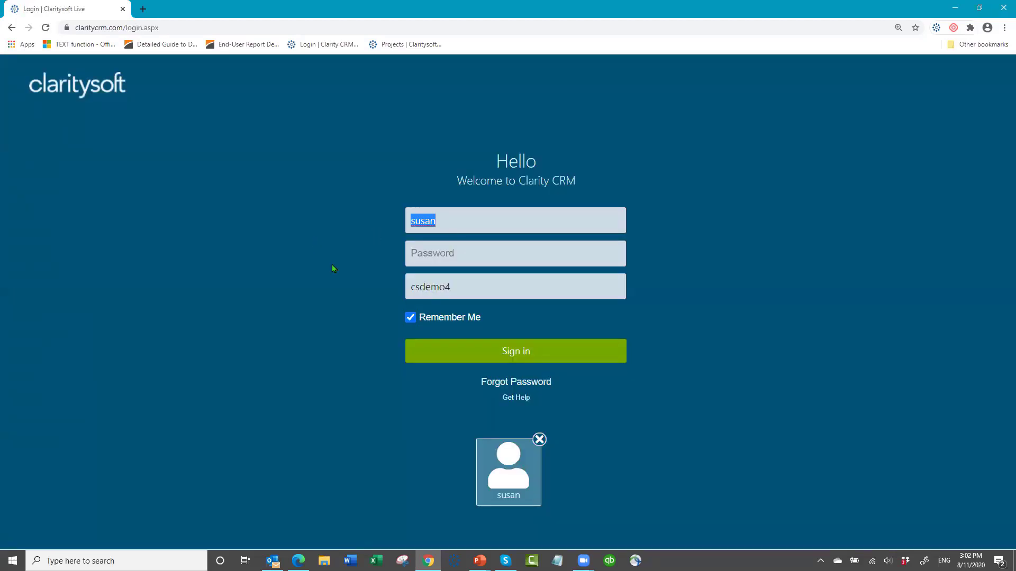
pyautogui.write('jimsmith')
pyautogui.press('Tab')
pyautogui.write('•••••••')
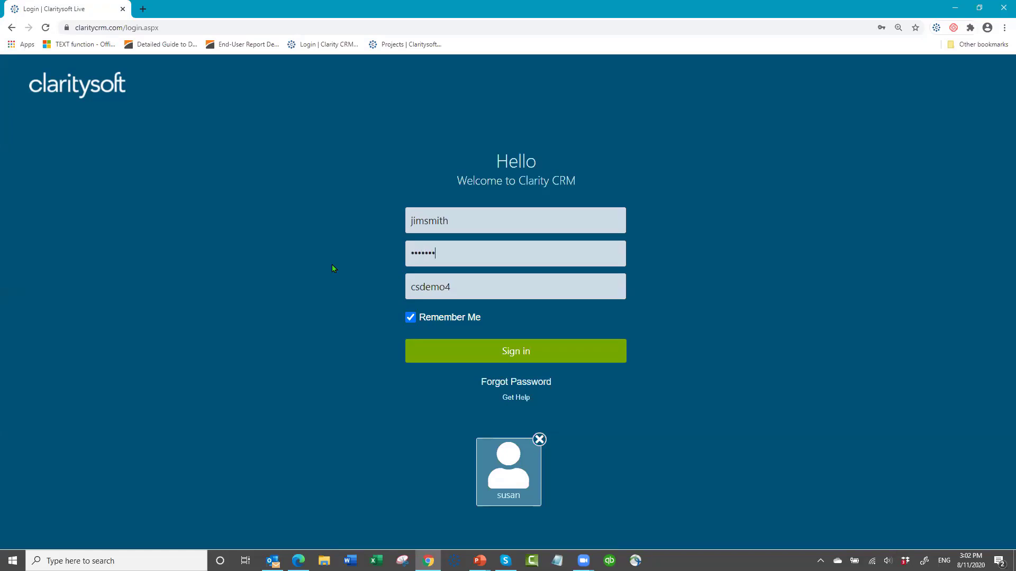
pyautogui.write('•')
# - Sign in as the other user and open the AALTO Scenic Tours-Denver account record
pyautogui.click(513, 354)
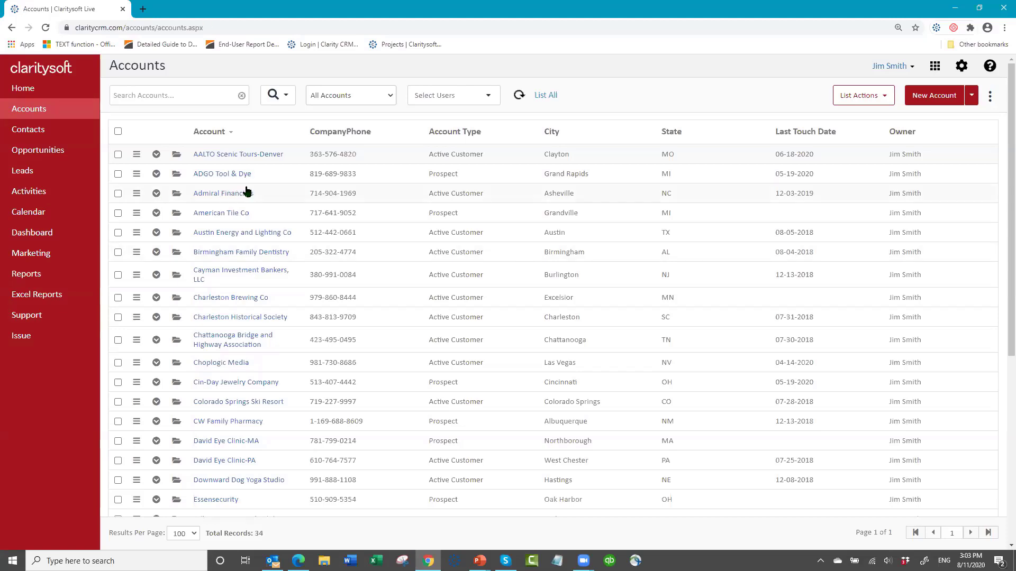
pyautogui.click(178, 158)
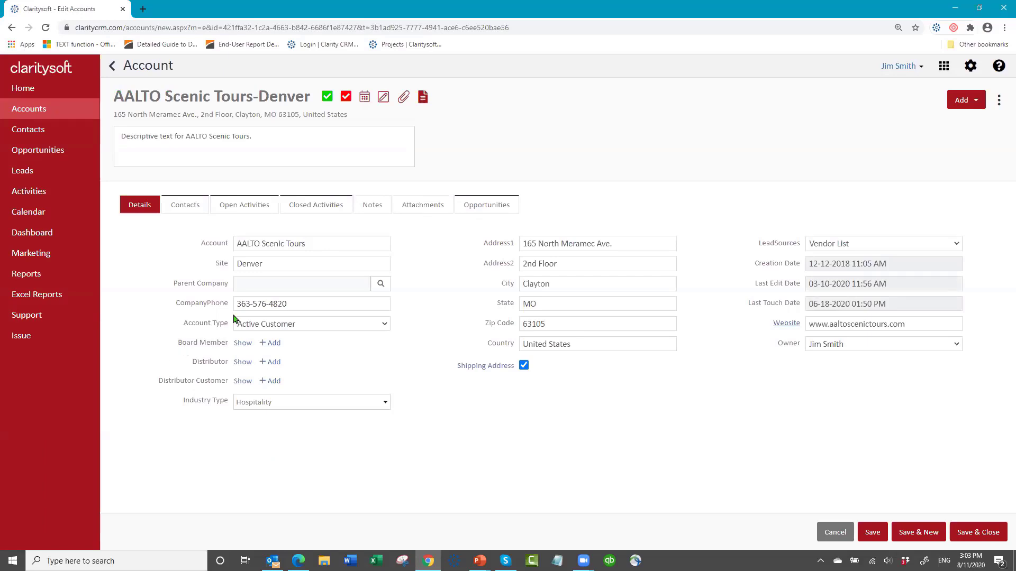
# - Choose Charleston Brewing Co as Parent Company from the account search for AALTO Scenic Tours-Denver
pyautogui.click(381, 284)
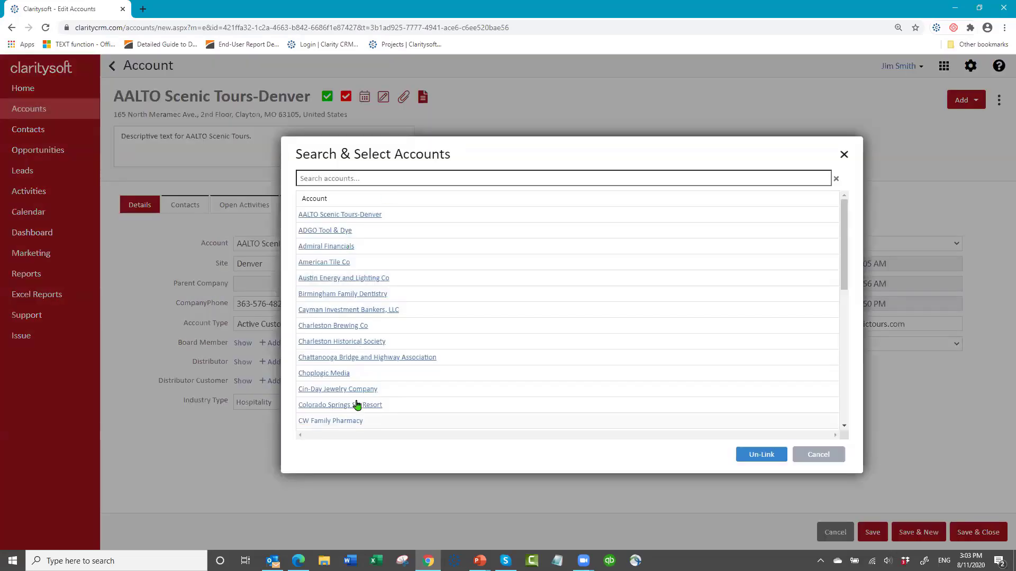
pyautogui.click(381, 178)
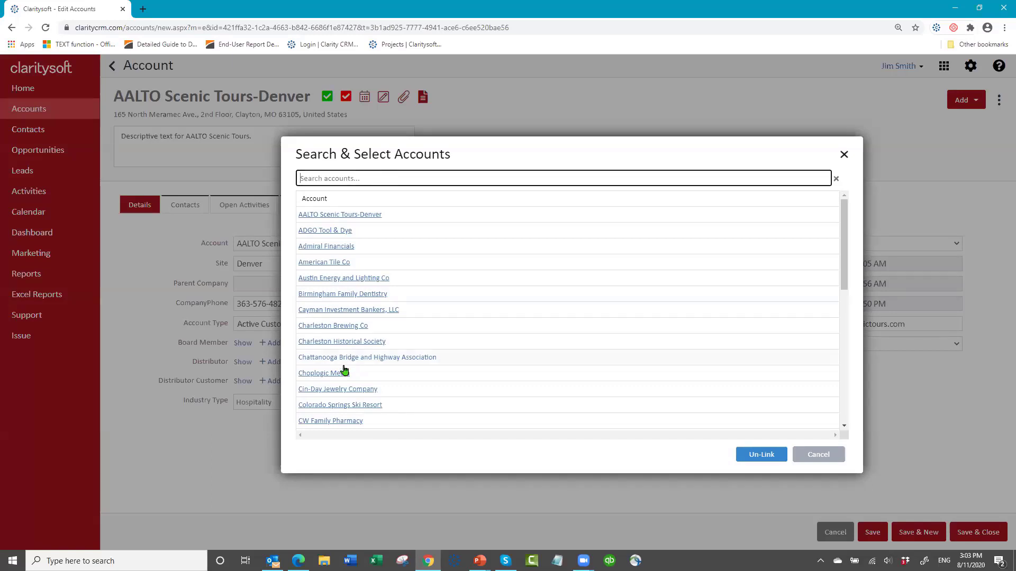
pyautogui.click(336, 327)
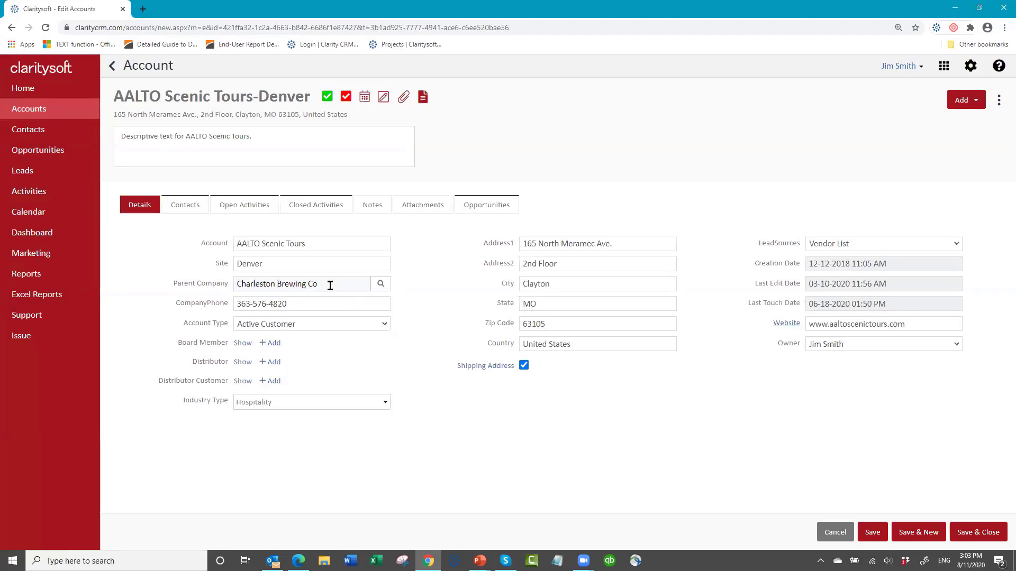
pyautogui.click(381, 286)
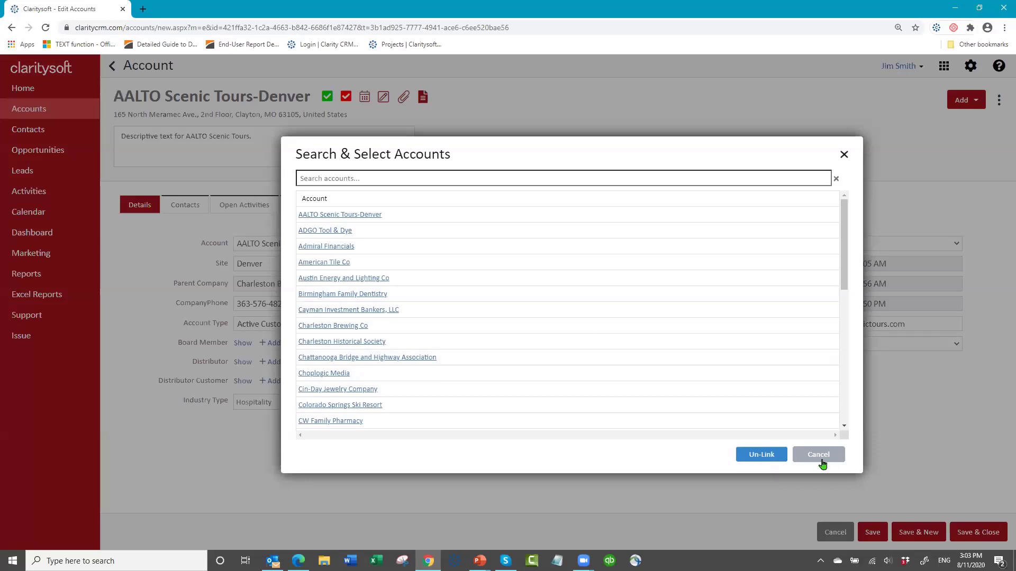
pyautogui.click(800, 455)
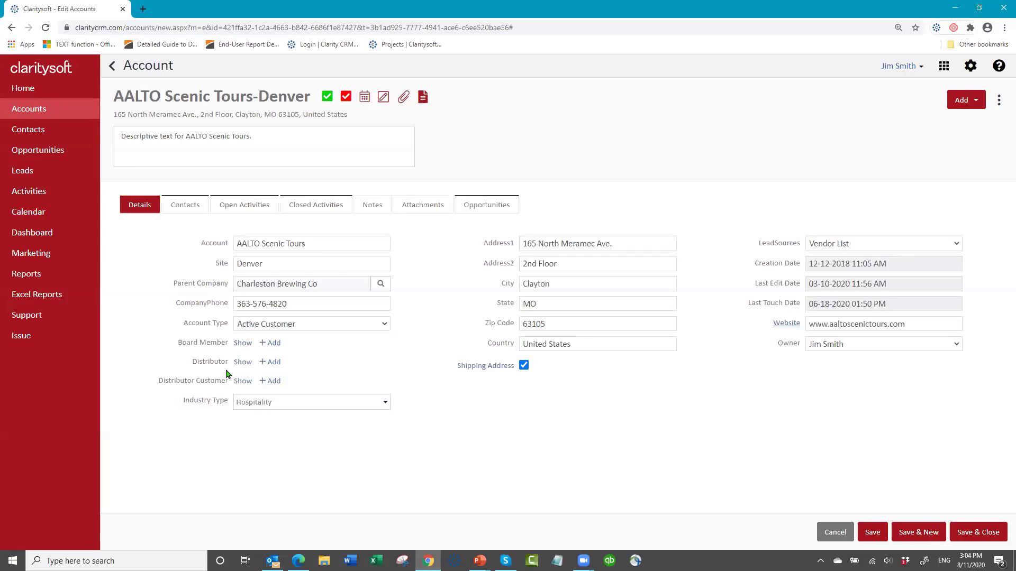
# - Search for the contact, link them as Board Member of AALTO Scenic Tours-Denver, and save the account
pyautogui.click(267, 344)
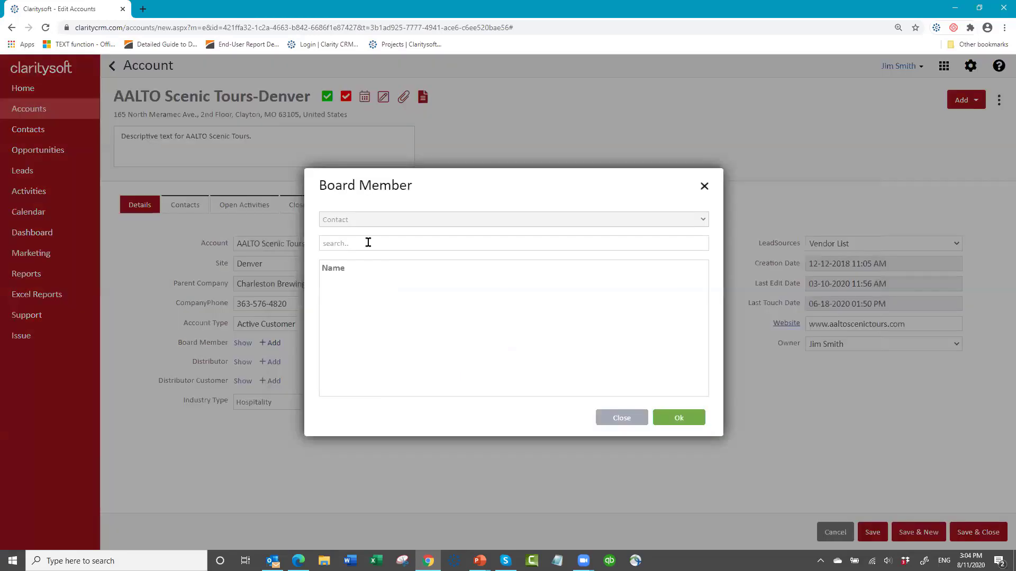
pyautogui.click(384, 247)
pyautogui.write('a')
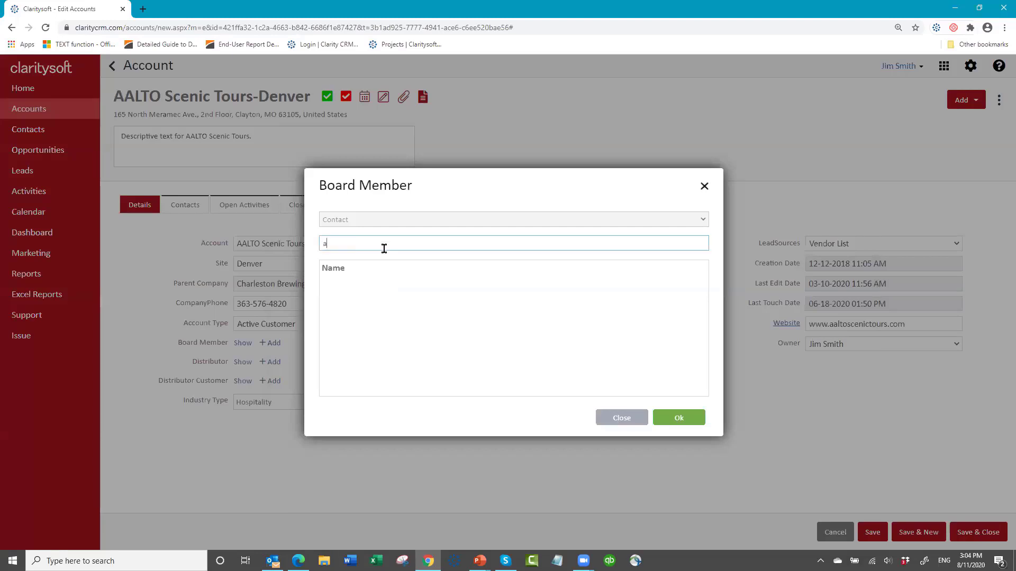
pyautogui.write('ndrew')
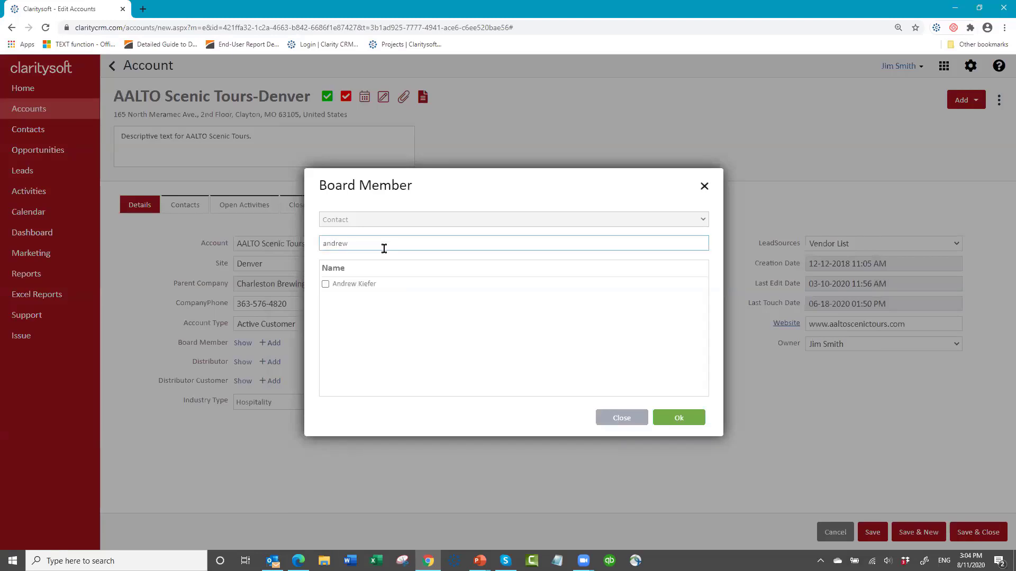
pyautogui.click(326, 284)
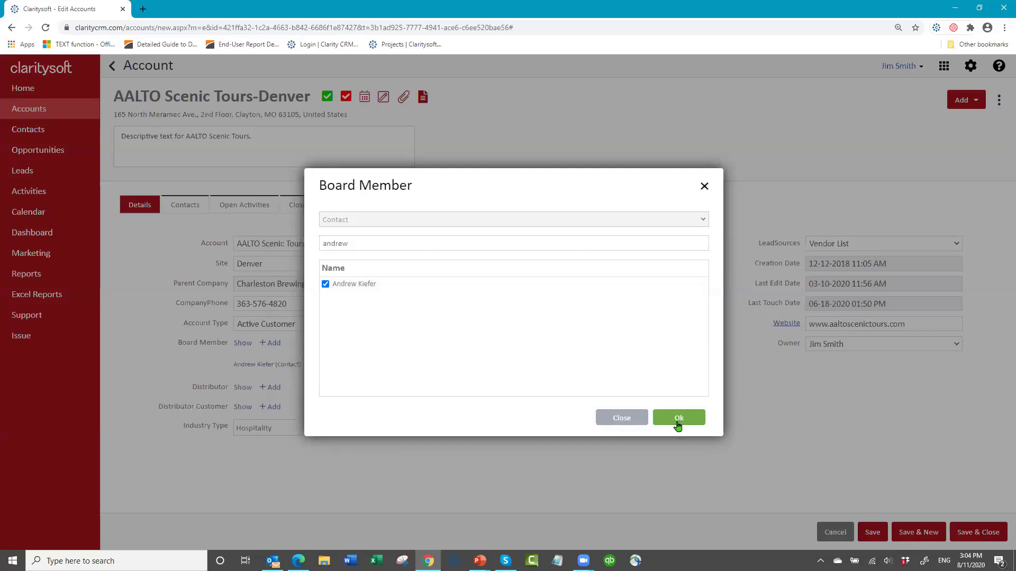
pyautogui.click(678, 418)
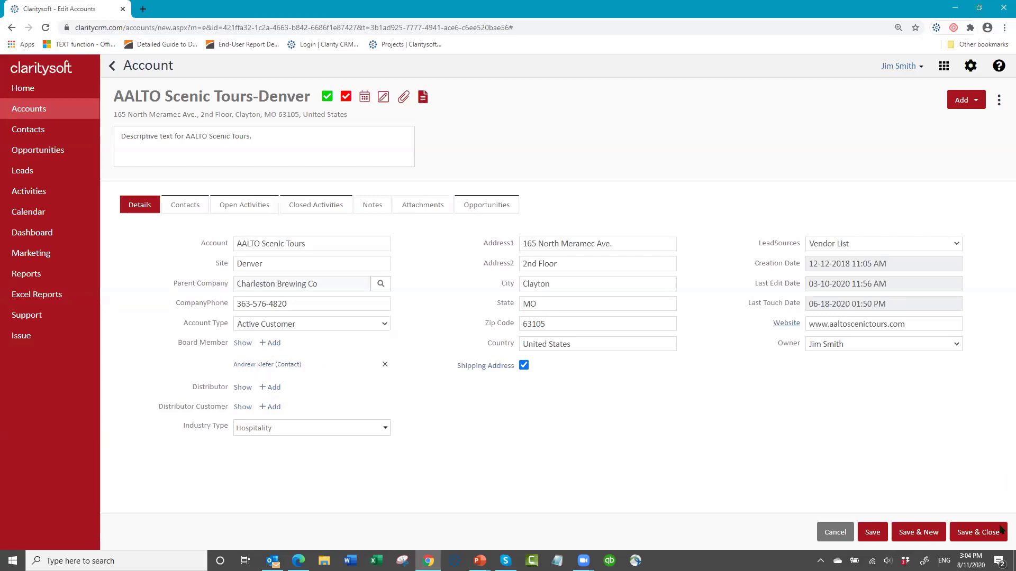
pyautogui.click(981, 536)
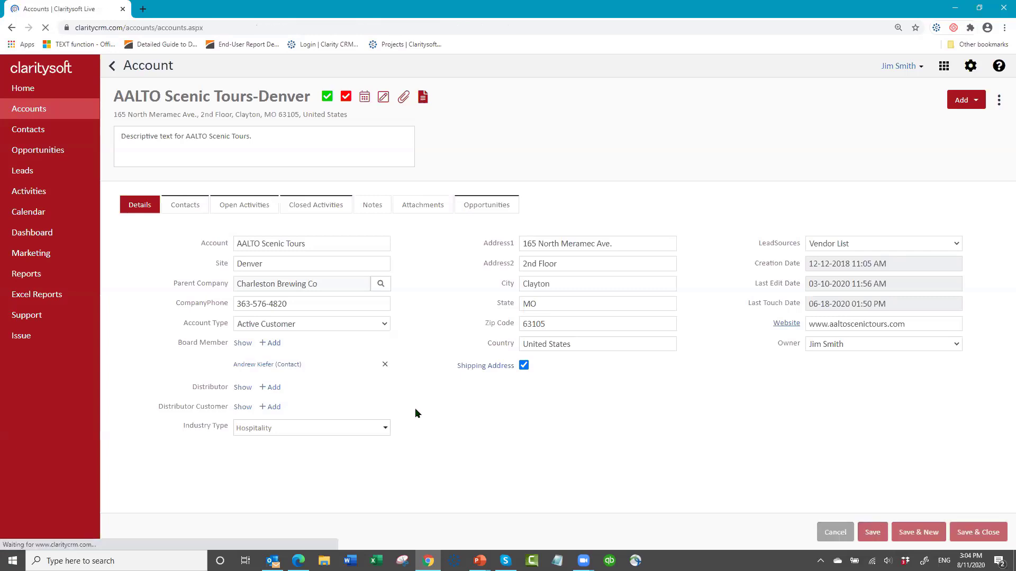
# - Go to Contacts, try a search for a contact by name, then clear it to list all 40
pyautogui.click(36, 135)
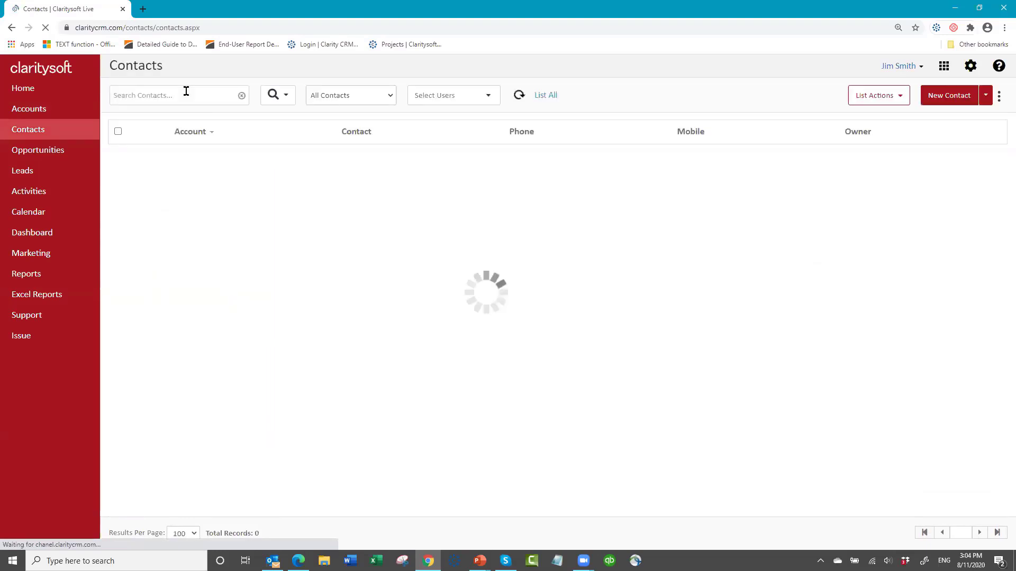
pyautogui.click(186, 91)
pyautogui.write('kie')
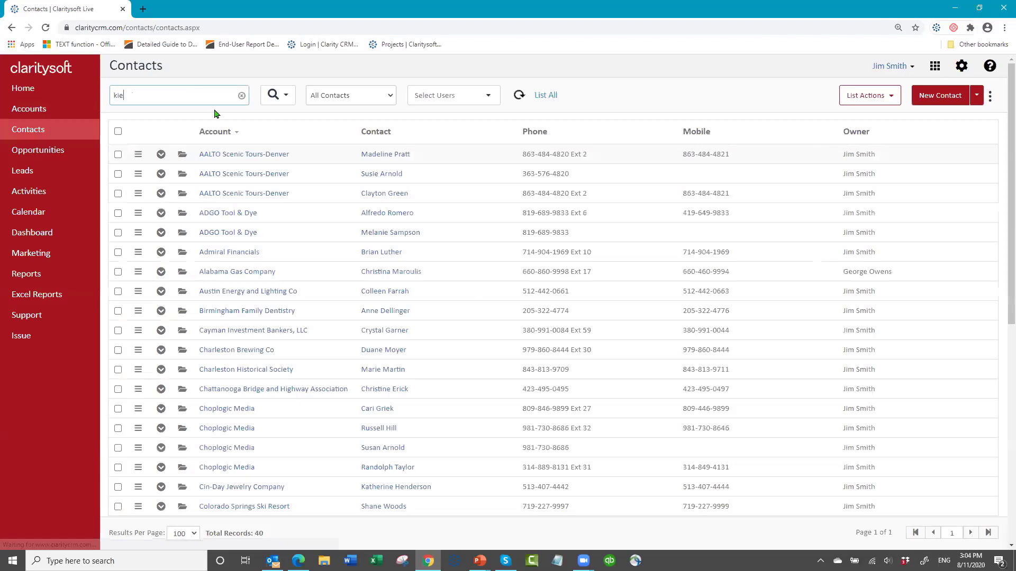
pyautogui.write('fe')
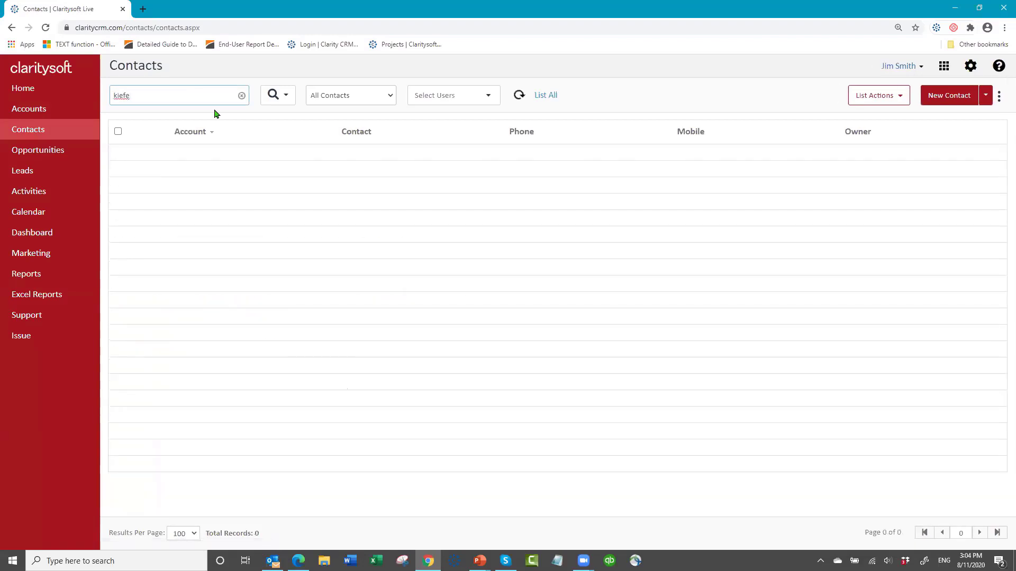
pyautogui.write('\\\\')
pyautogui.press('BackSpace')
pyautogui.press('BackSpace')
pyautogui.press('BackSpace')
pyautogui.press('BackSpace')
pyautogui.press('BackSpace')
pyautogui.press('BackSpace')
pyautogui.press('BackSpace')
pyautogui.write('andrew')
pyautogui.click(241, 97)
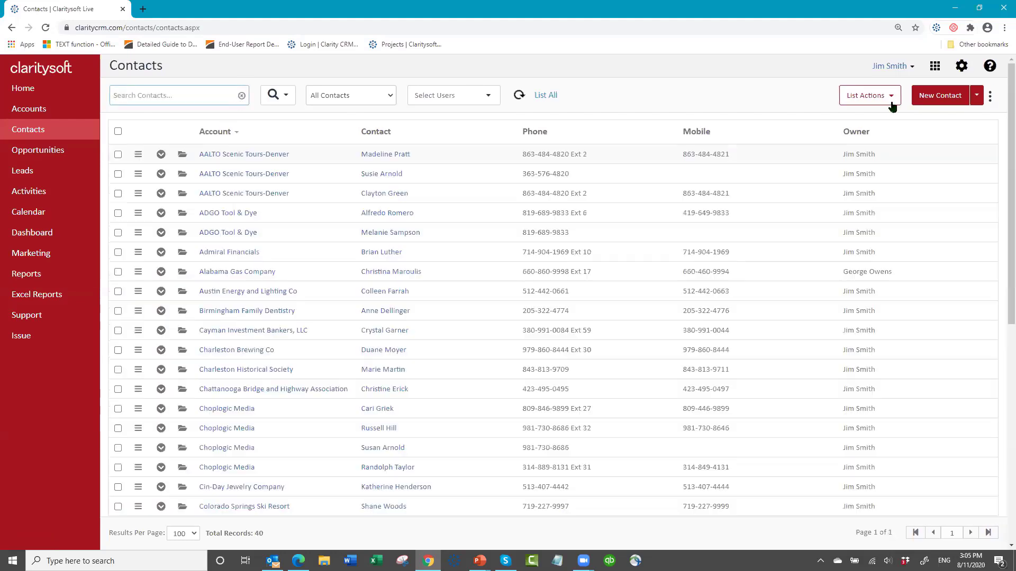
# - Log out and sign back in with the other saved user's username and password
pyautogui.click(909, 68)
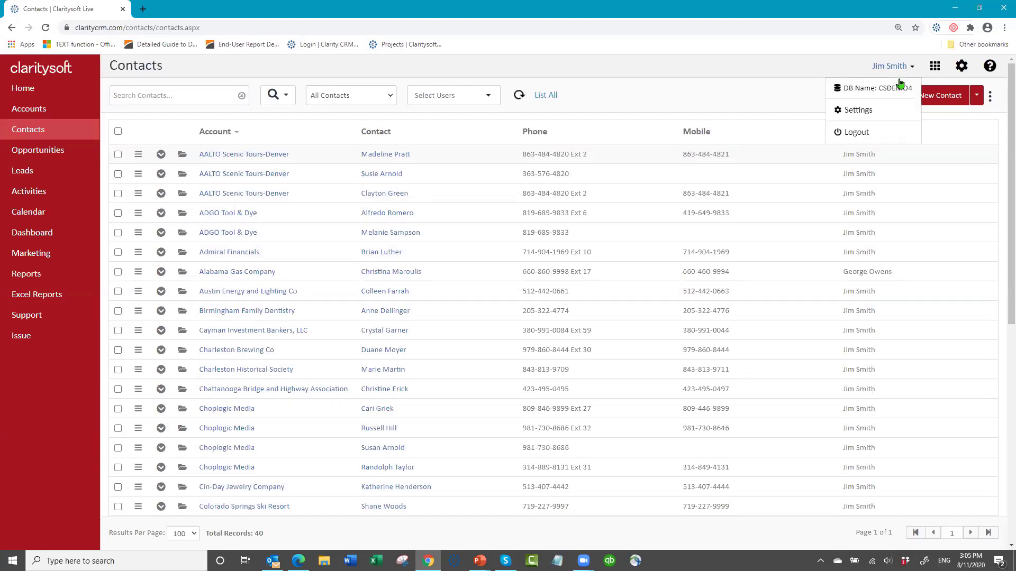
pyautogui.click(857, 132)
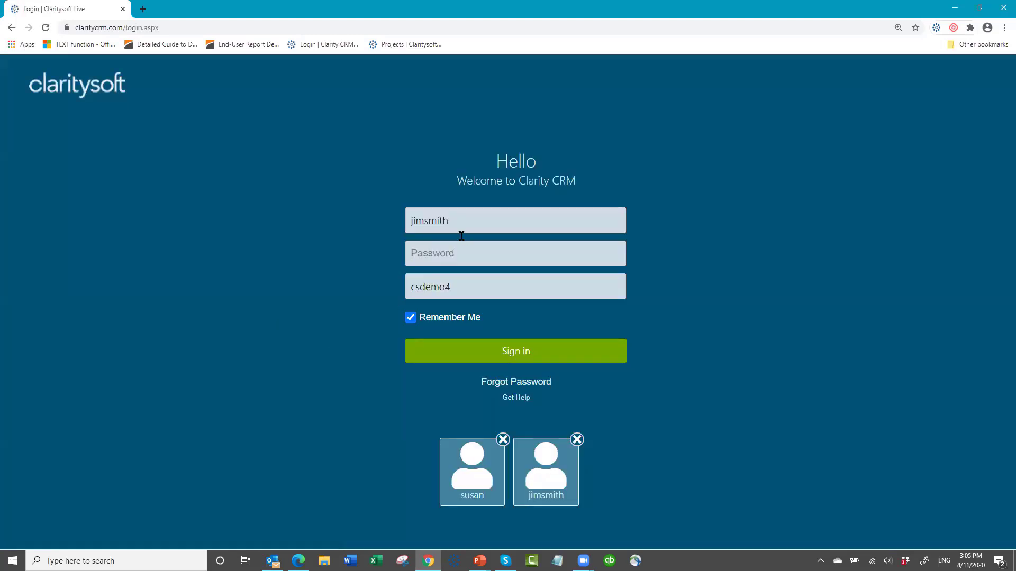
pyautogui.write('susan')
pyautogui.press('Tab')
pyautogui.write('•••••••')
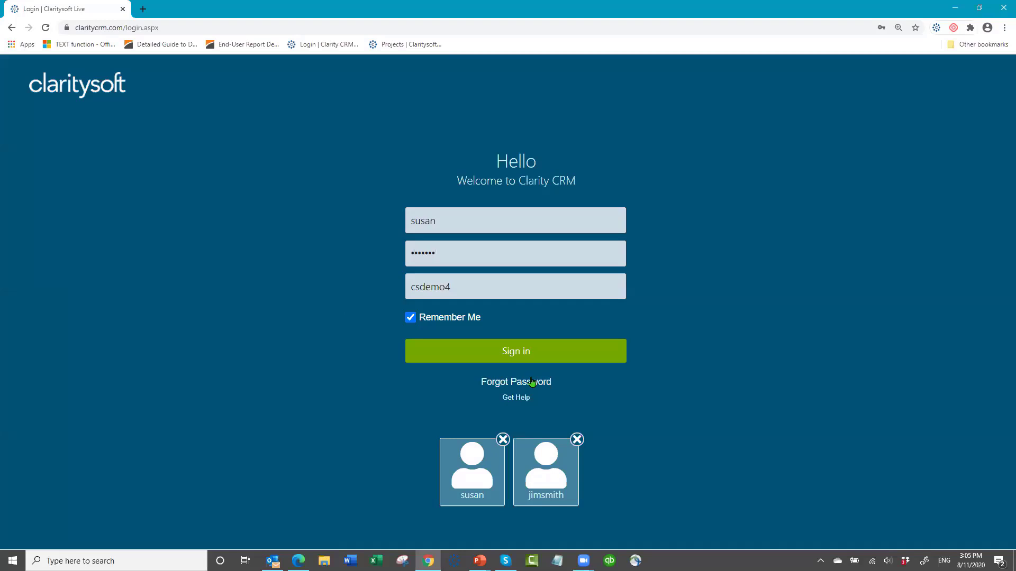
pyautogui.click(512, 359)
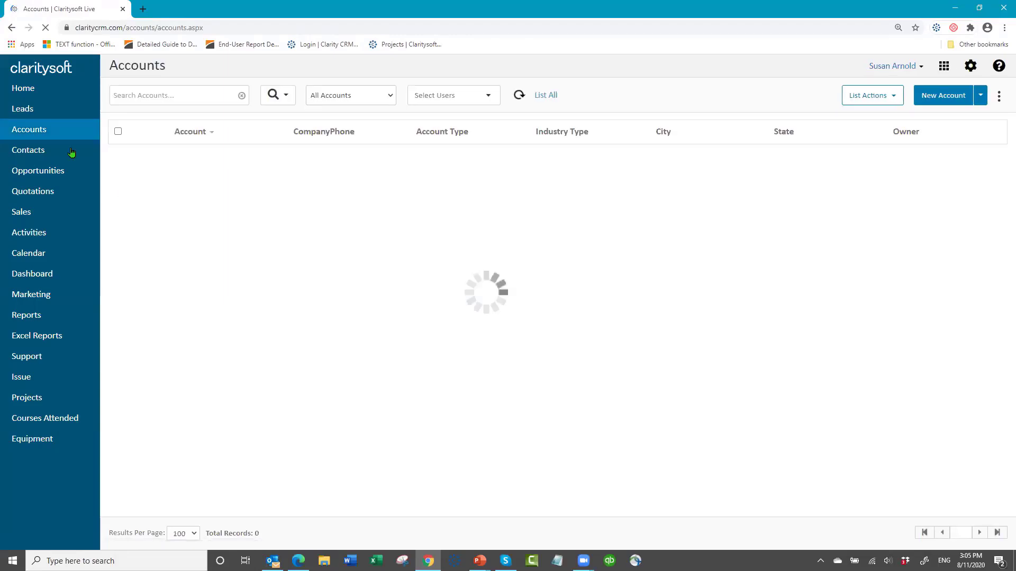
# - Find the contact and show the accounts they are Board Member for, confirming AALTO Scenic Tours-Denver
pyautogui.click(51, 154)
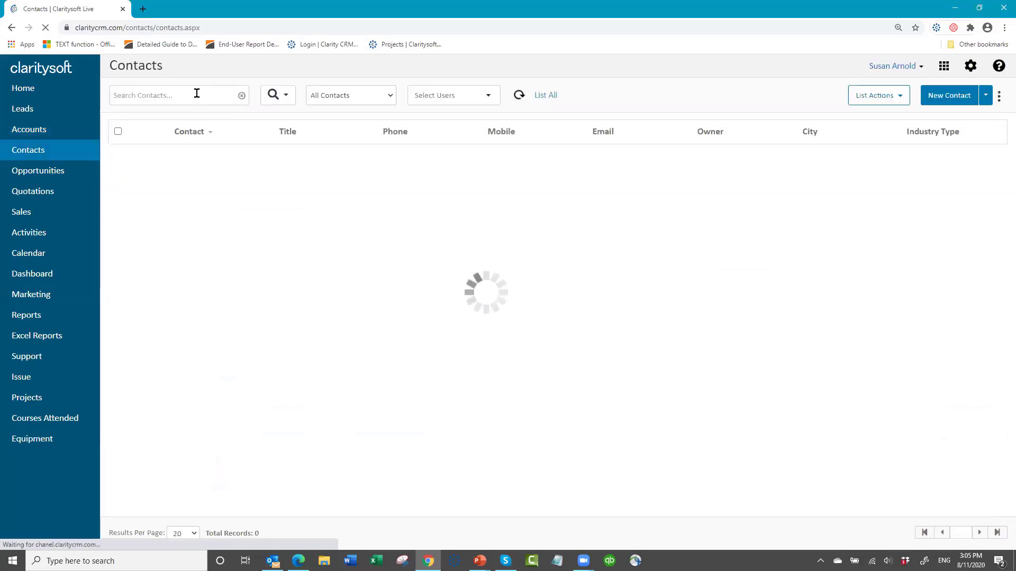
pyautogui.write('kie')
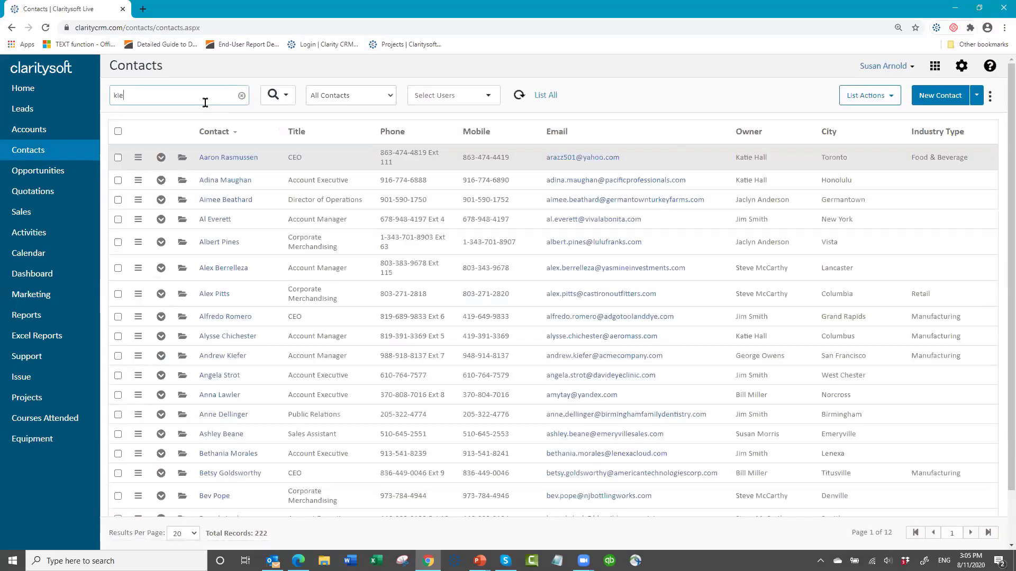
pyautogui.write('fer')
pyautogui.press('Return')
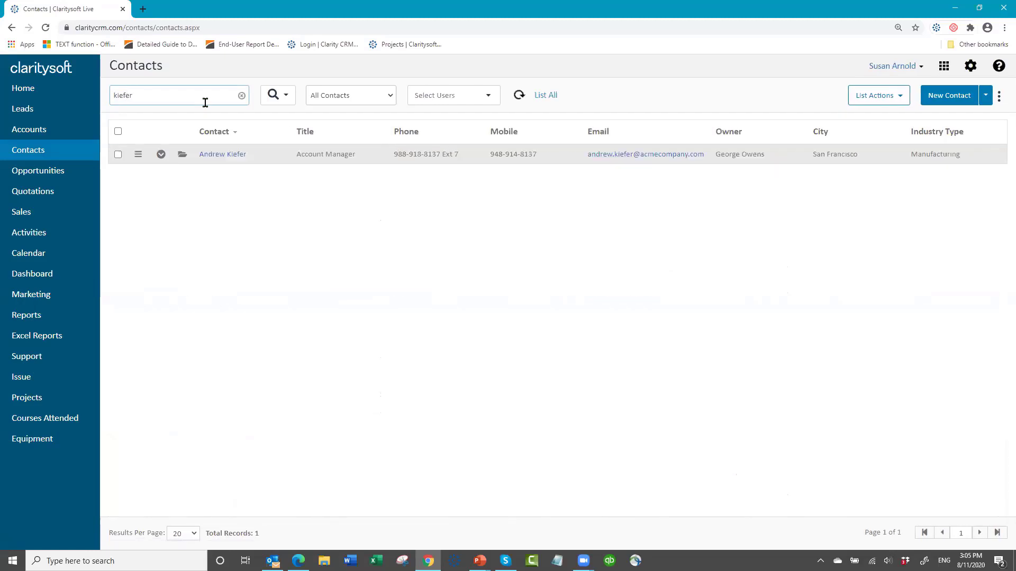
pyautogui.click(182, 155)
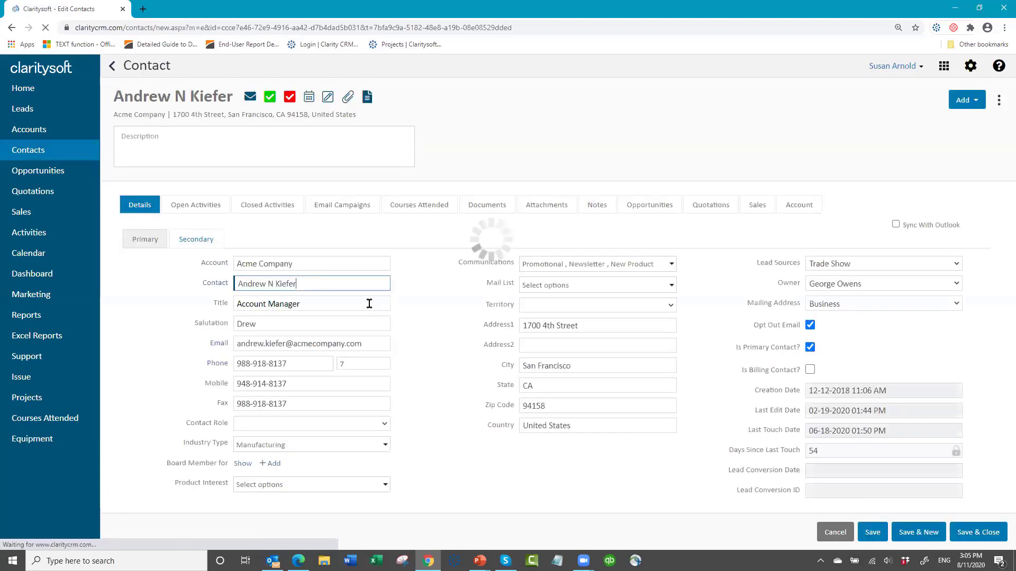
pyautogui.click(242, 471)
pyautogui.scroll(-1, 467, 469)
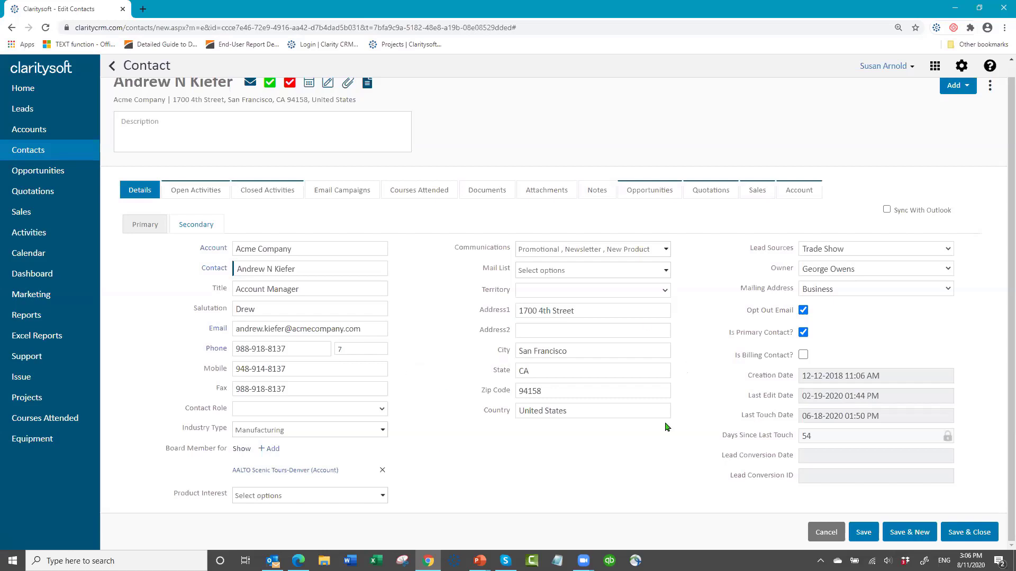
# - Cancel out of the contact record and switch to the PowerPoint Agenda slide
pyautogui.click(826, 532)
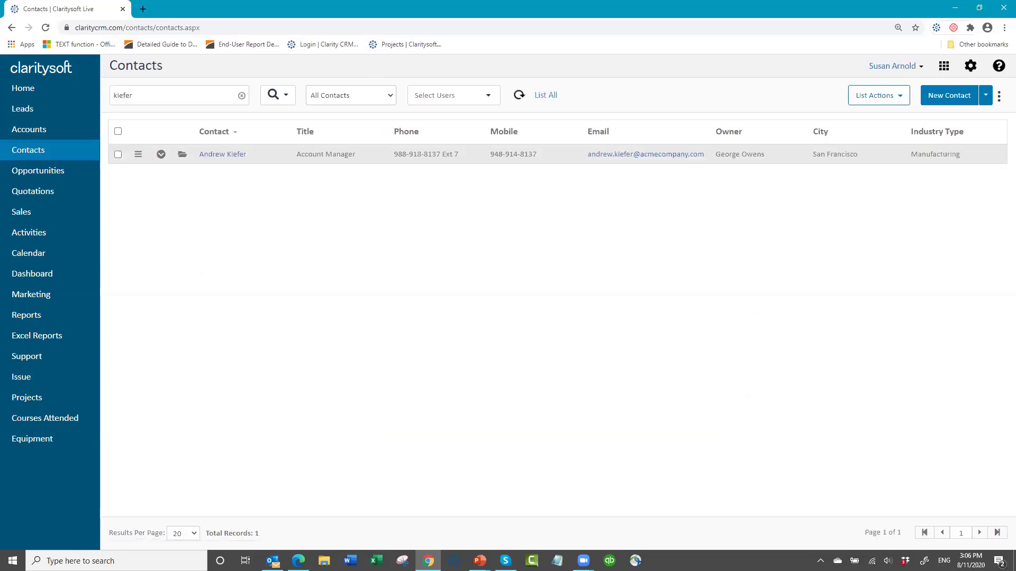
pyautogui.moveTo(480, 559)
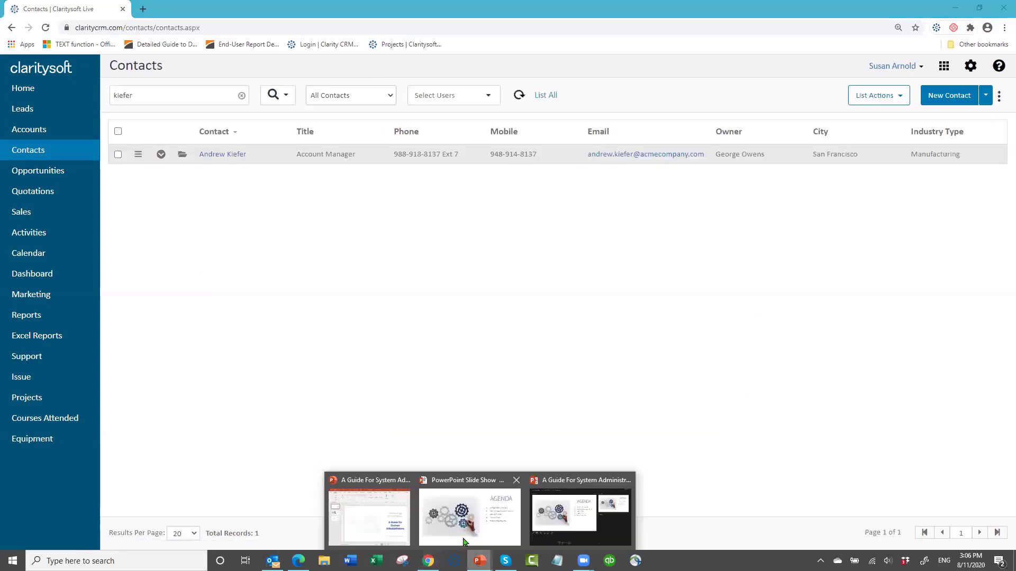
pyautogui.click(453, 512)
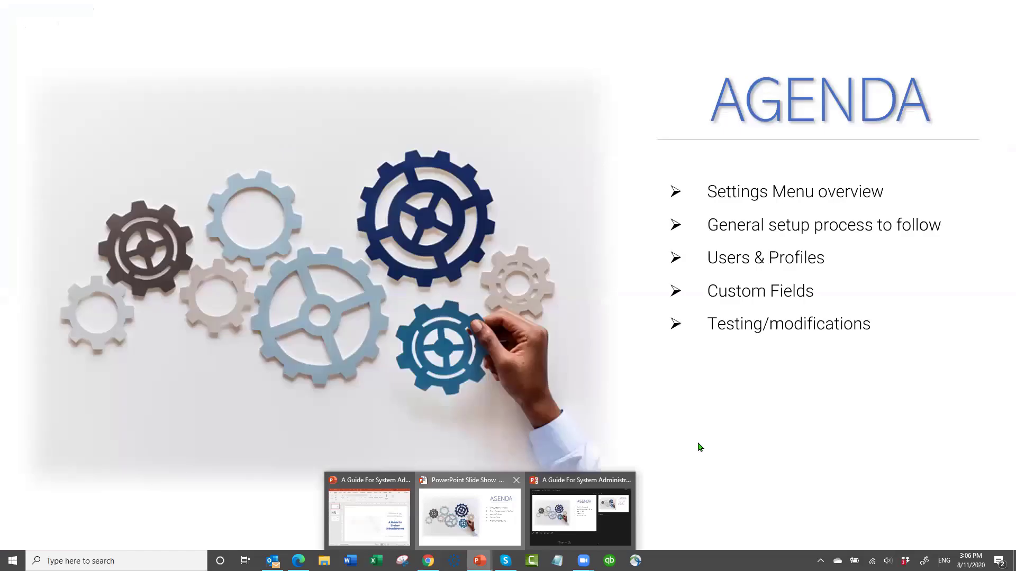